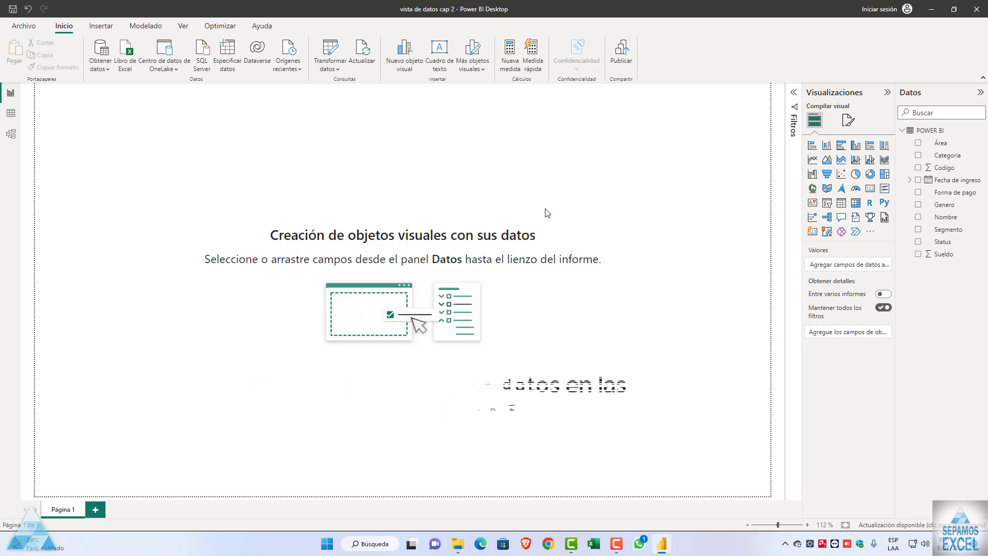
Import the Cap 1 Excel workbook from the POWER BI folder as data
{"action": "left_click", "coordinate": [278, 214]}
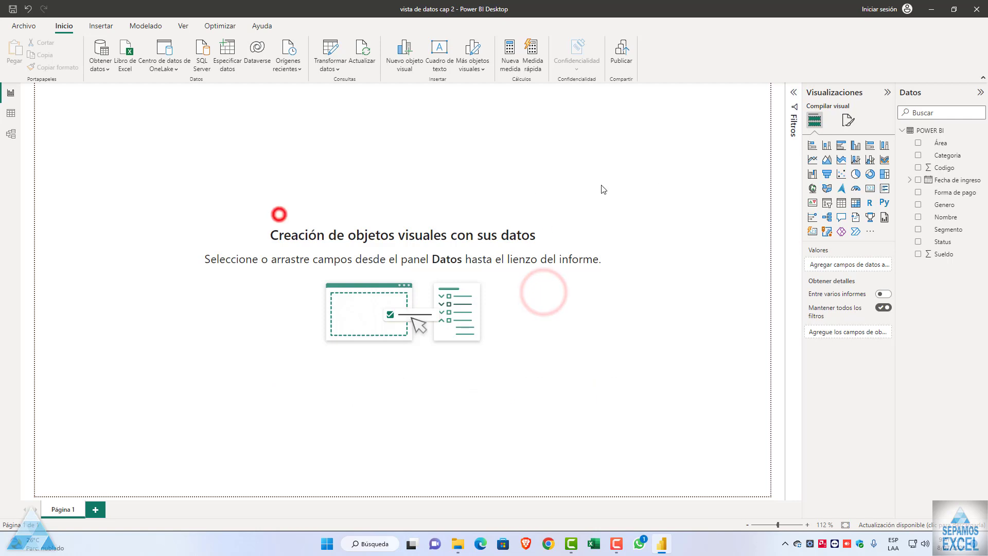
{"action": "left_click", "coordinate": [653, 178]}
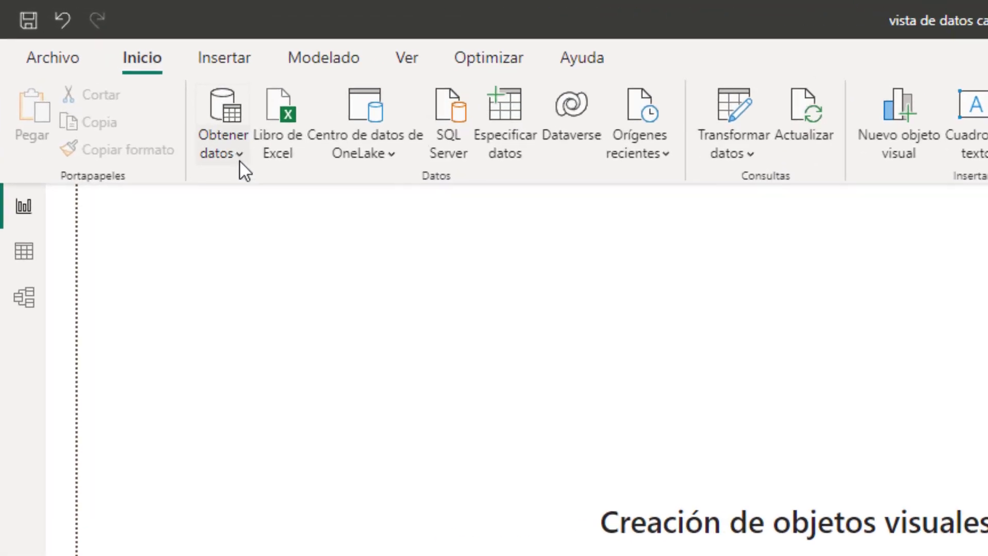
{"action": "left_click", "coordinate": [103, 67]}
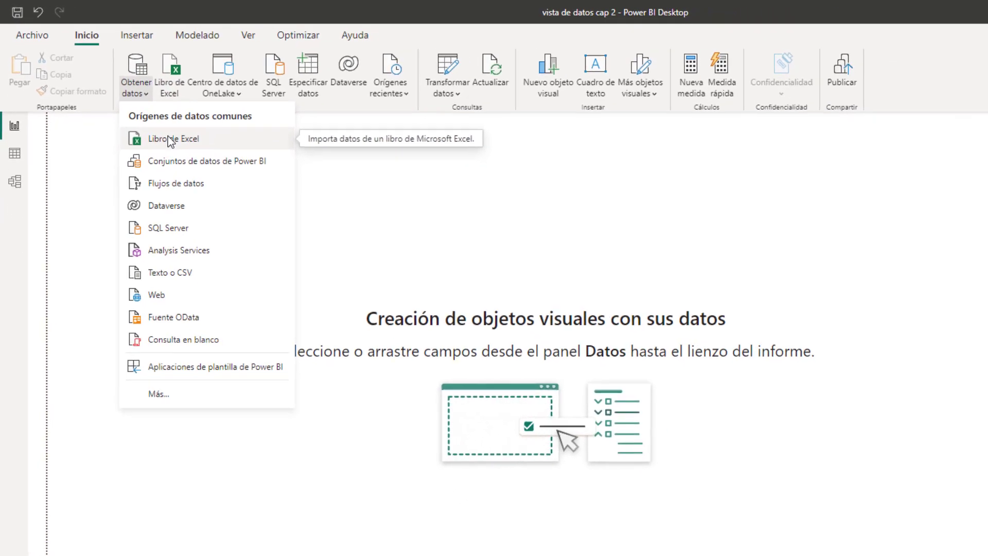
{"action": "left_click", "coordinate": [170, 139]}
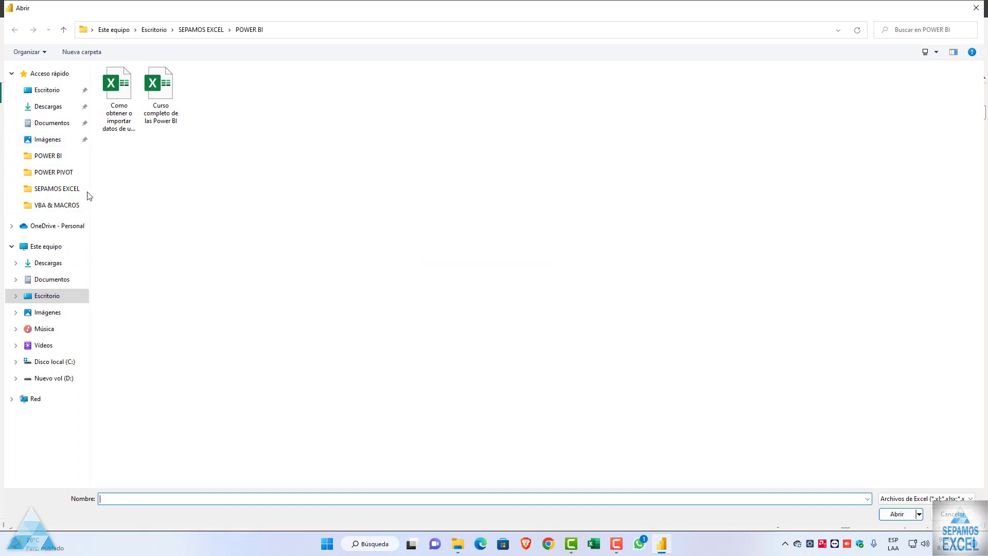
{"action": "left_click", "coordinate": [122, 100]}
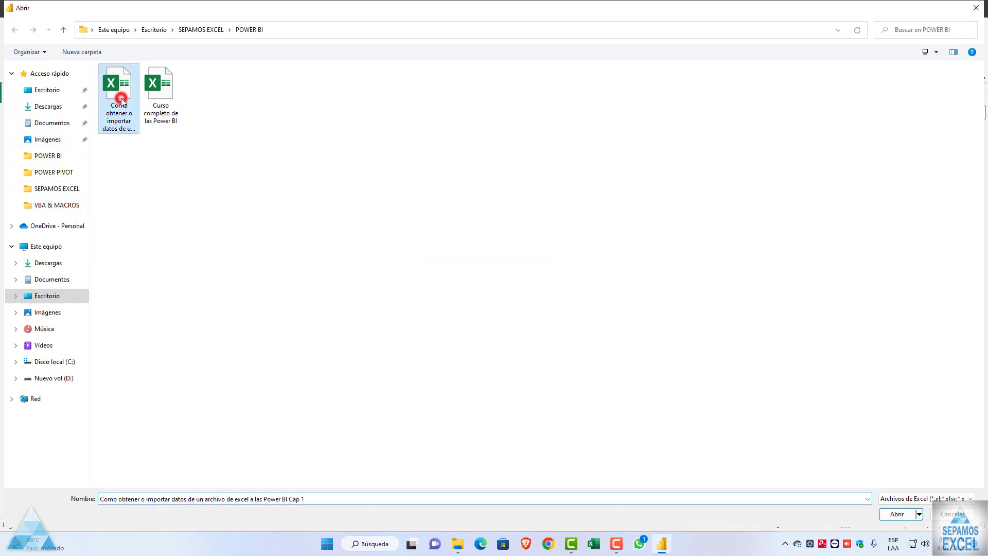
{"action": "left_click", "coordinate": [952, 513]}
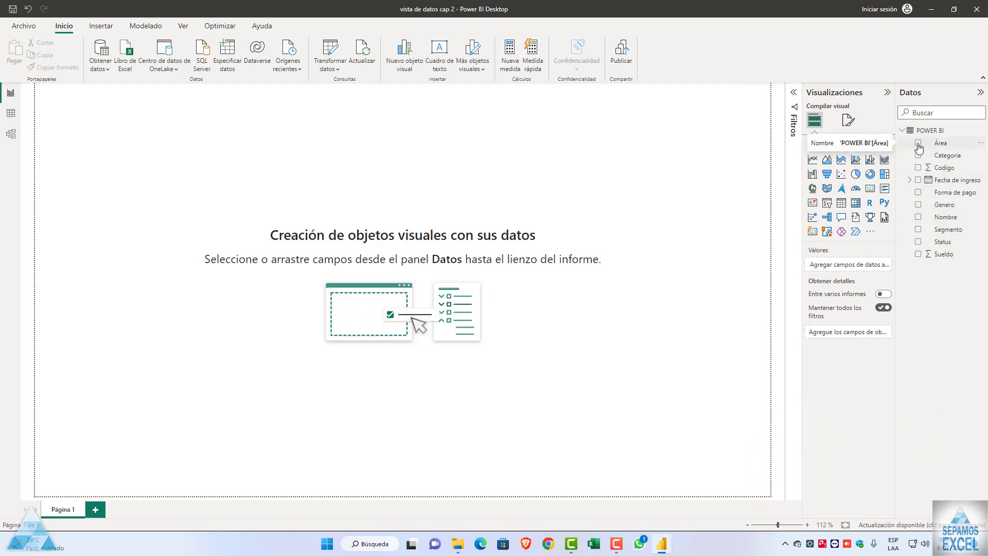
Build a table of Área, Categoria and summed Sueldo near the page centre
{"action": "left_click", "coordinate": [918, 143]}
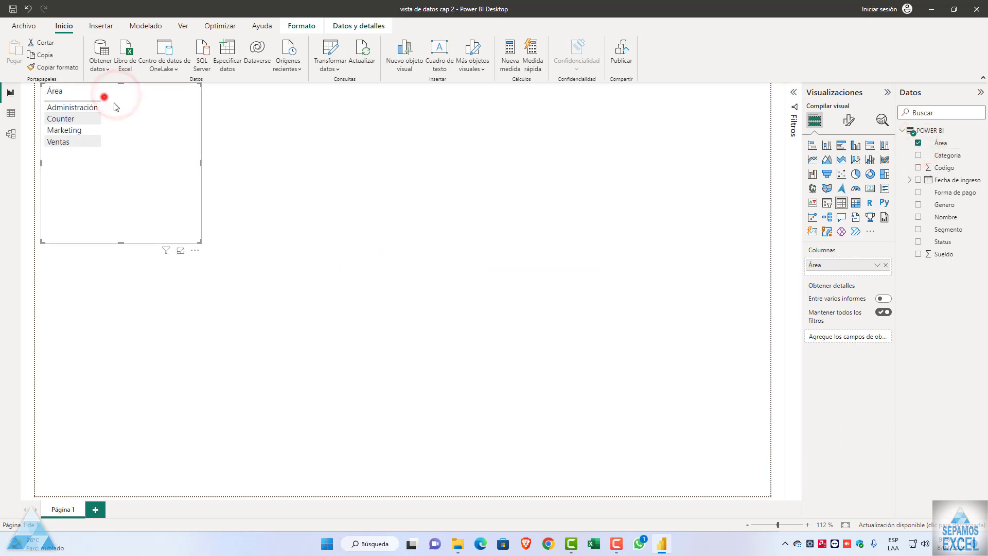
{"action": "mouse_move", "coordinate": [141, 167]}
{"action": "left_mouse_down"}
{"action": "mouse_move", "coordinate": [259, 225]}
{"action": "mouse_move", "coordinate": [644, 207]}
{"action": "left_mouse_up"}
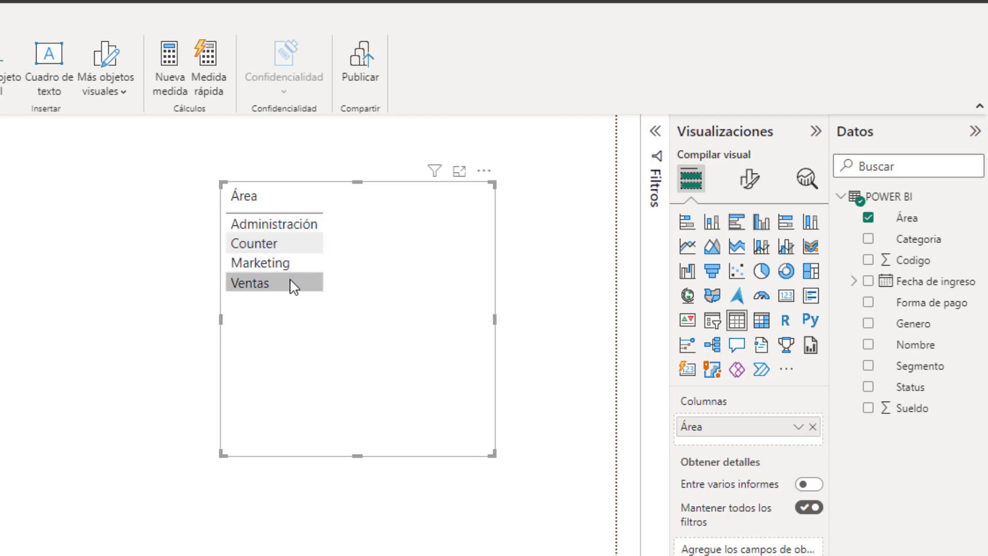
{"action": "left_click", "coordinate": [868, 240]}
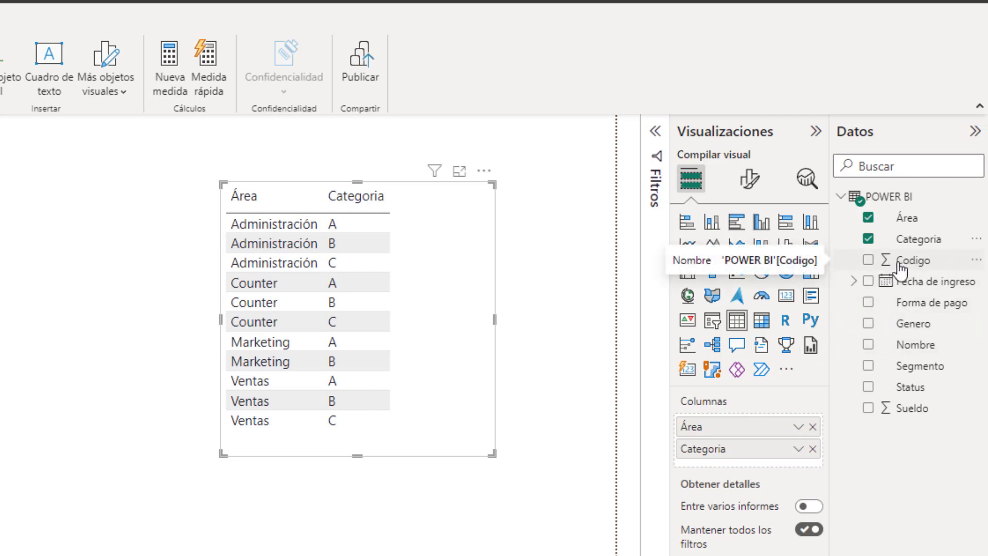
{"action": "left_click", "coordinate": [867, 408]}
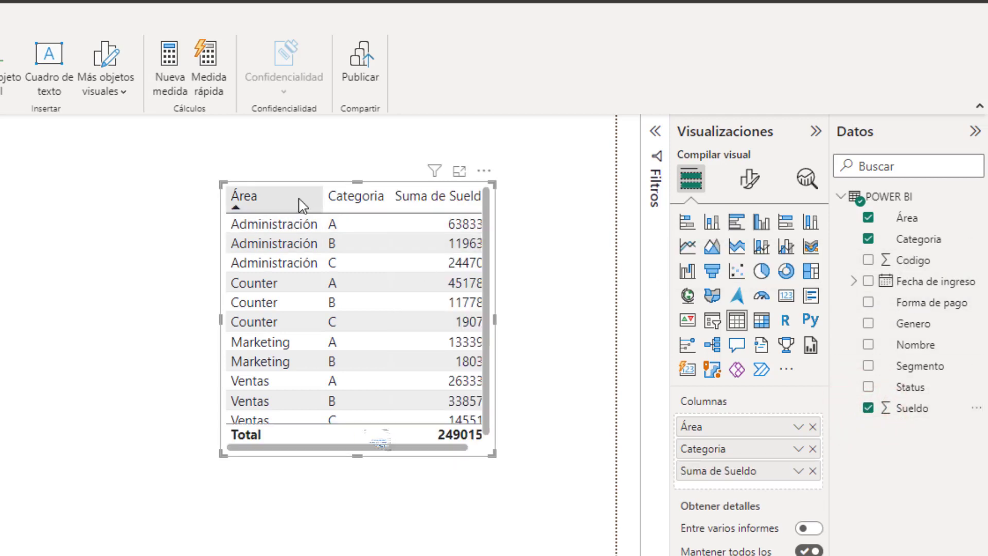
Remove Categoria and resize the table to fit its four Área rows
{"action": "left_click_drag", "start_coordinate": [298, 197], "coordinate": [187, 208]}
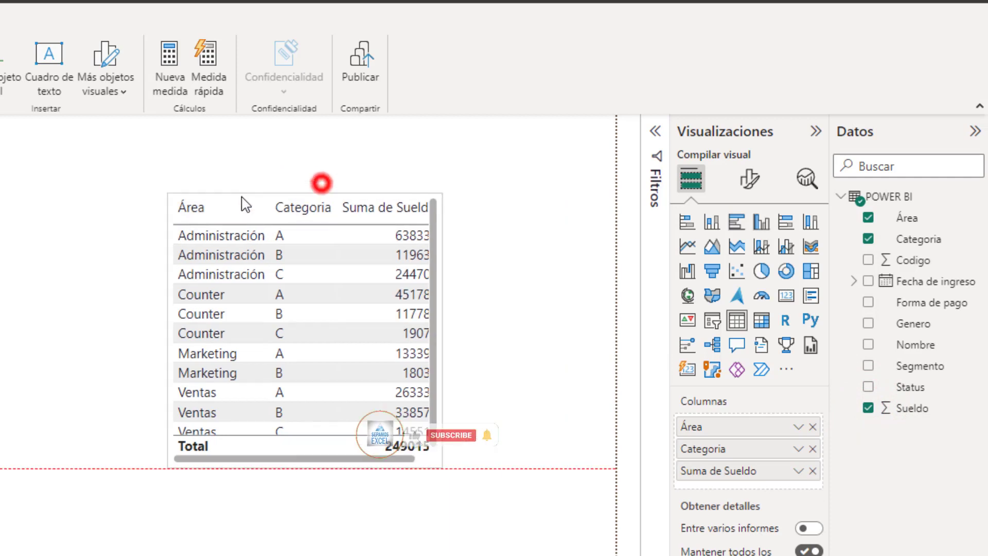
{"action": "left_click", "coordinate": [383, 333]}
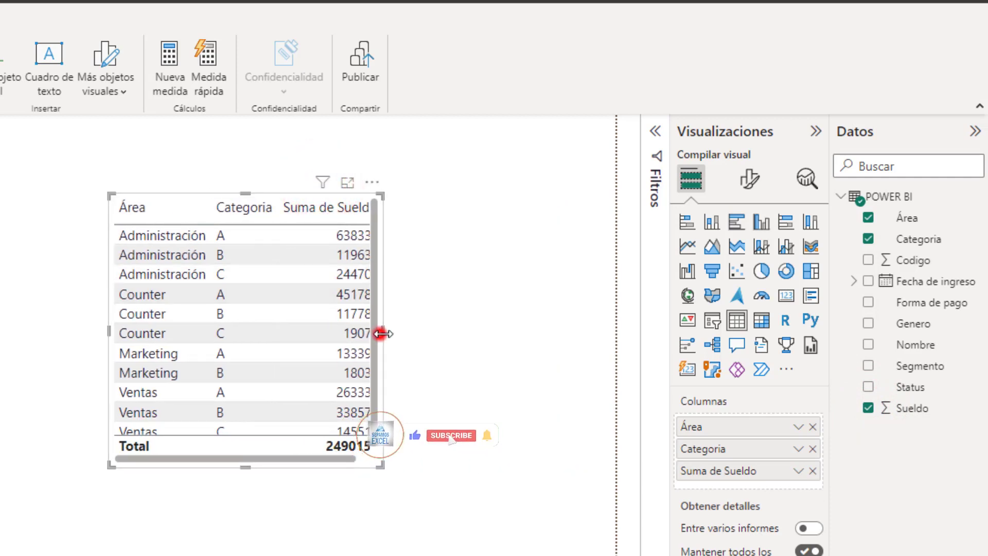
{"action": "left_click_drag", "start_coordinate": [388, 332], "coordinate": [421, 332]}
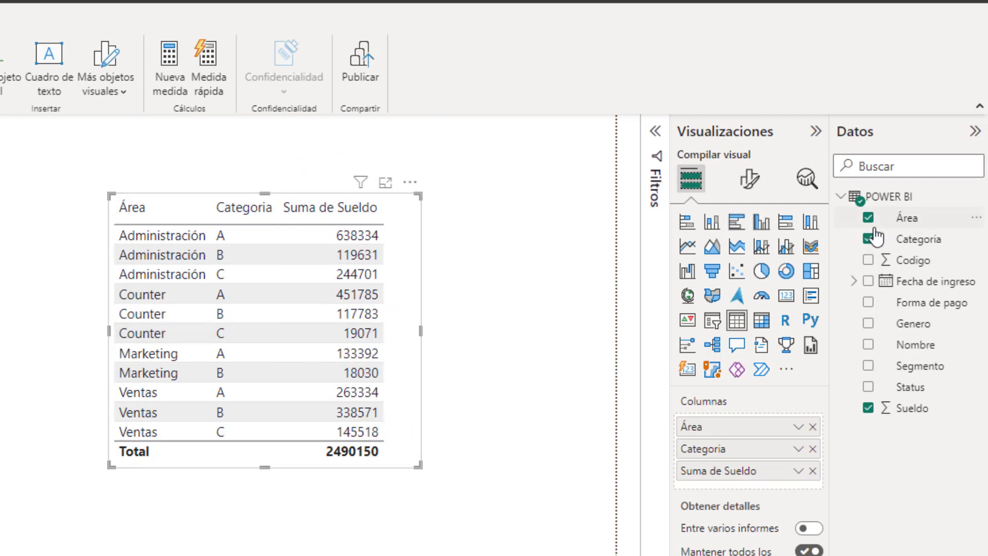
{"action": "left_click", "coordinate": [868, 239]}
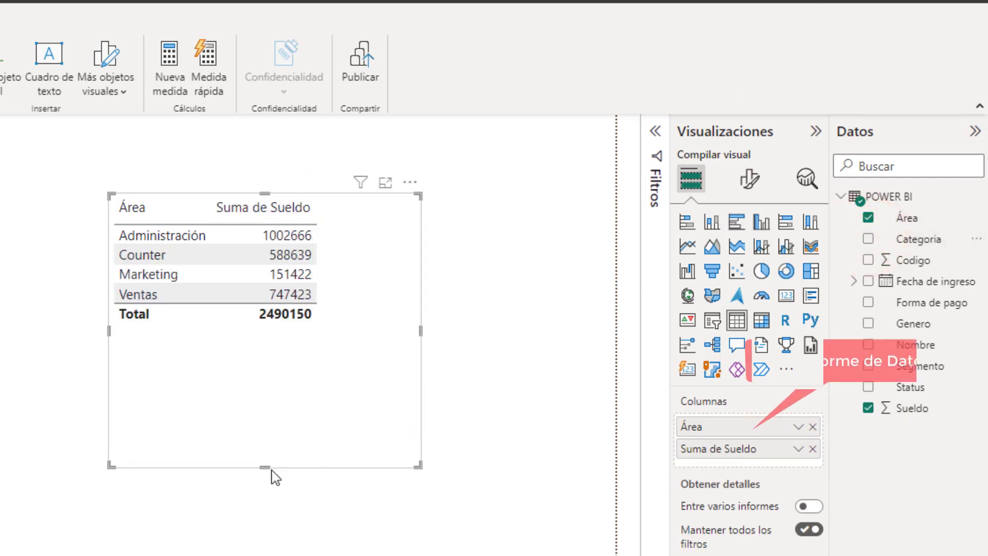
{"action": "left_click_drag", "start_coordinate": [262, 467], "coordinate": [262, 351]}
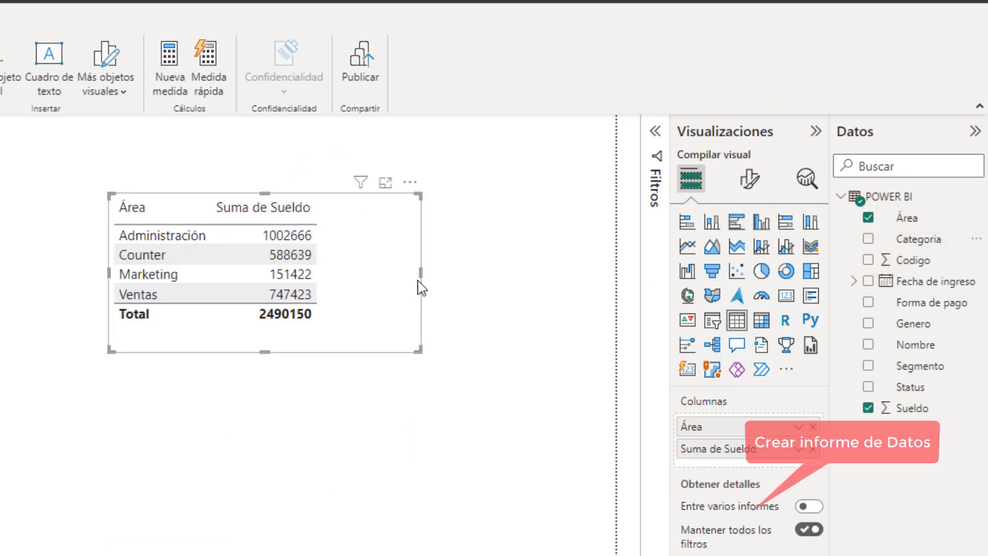
{"action": "left_click_drag", "start_coordinate": [421, 273], "coordinate": [348, 273]}
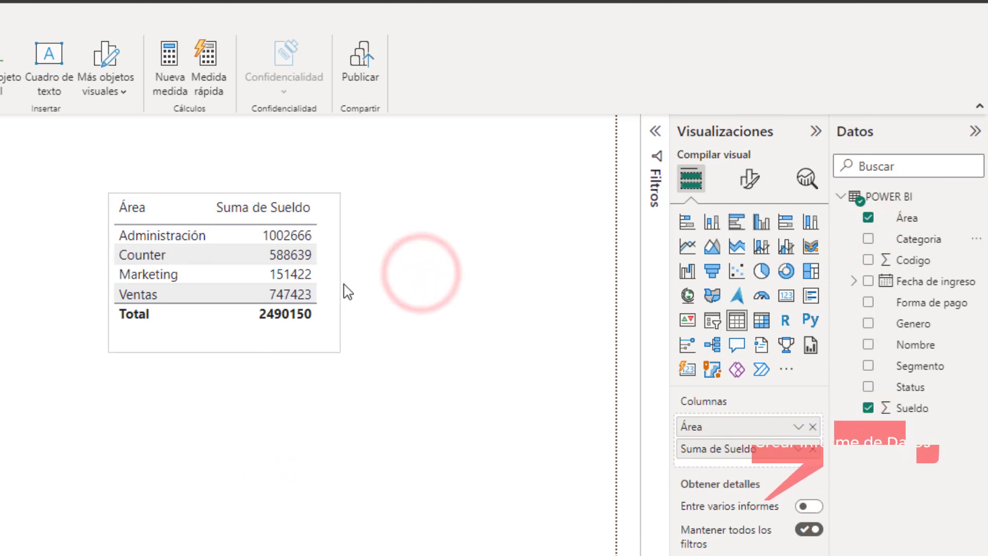
{"action": "left_click", "coordinate": [515, 143]}
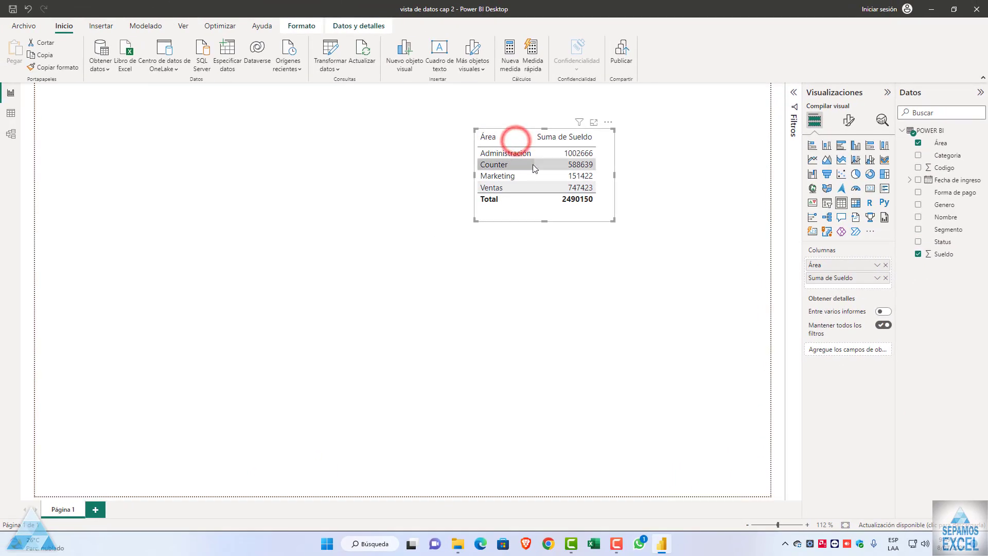
Move the Área table to the top-left corner and delete the accidental Q&A visual
{"action": "left_click_drag", "start_coordinate": [535, 214], "coordinate": [217, 219]}
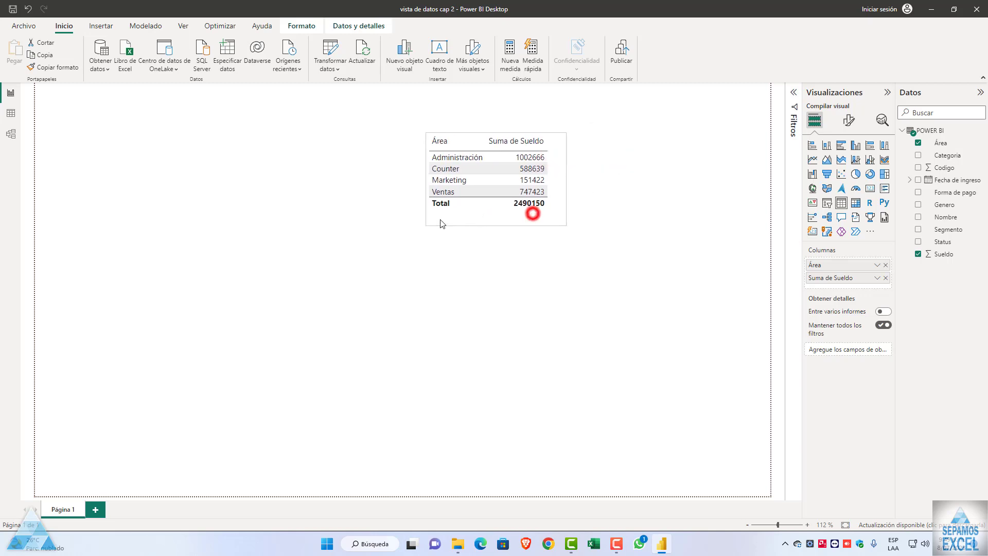
{"action": "left_click_drag", "start_coordinate": [312, 251], "coordinate": [102, 176]}
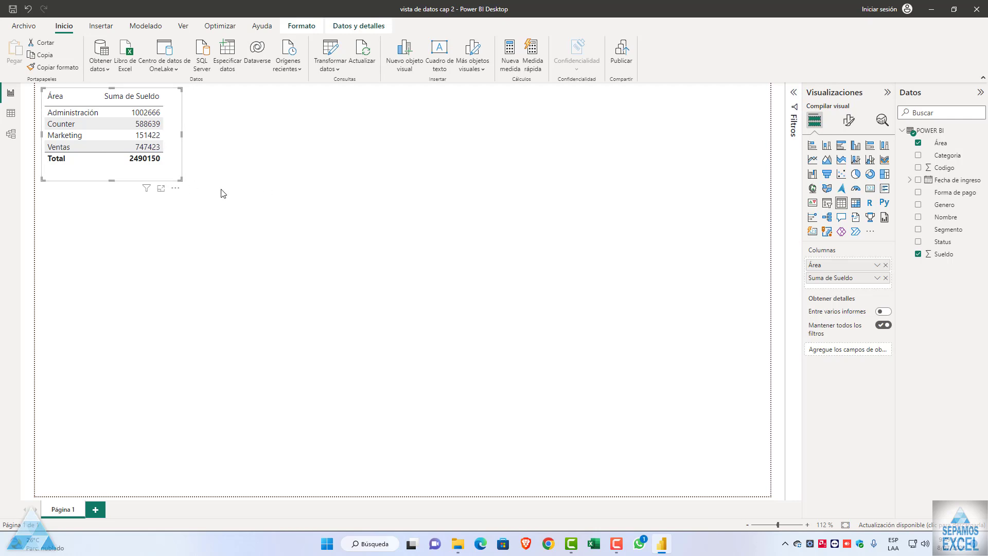
{"action": "left_click", "coordinate": [352, 181]}
{"action": "double_click", "coordinate": [352, 176]}
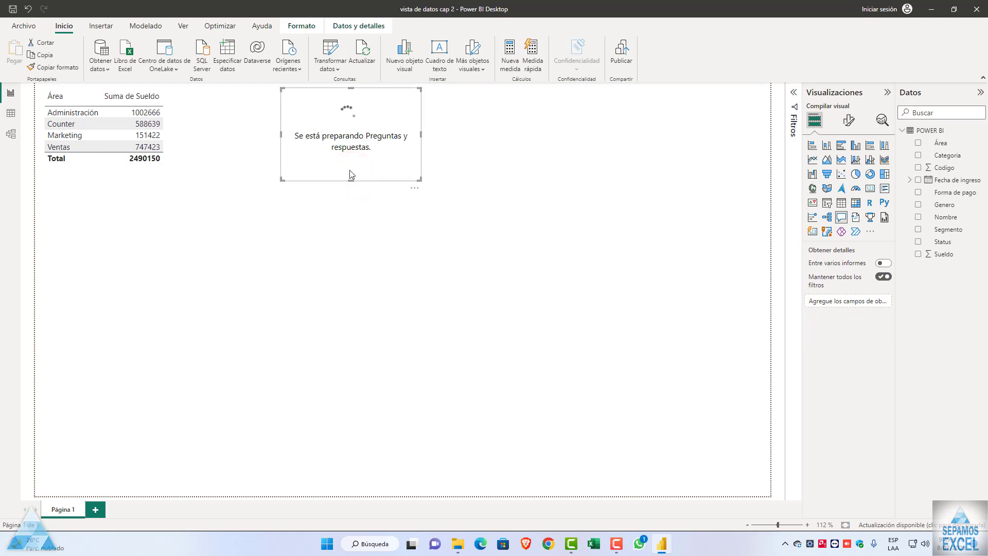
{"action": "key", "text": "Delete"}
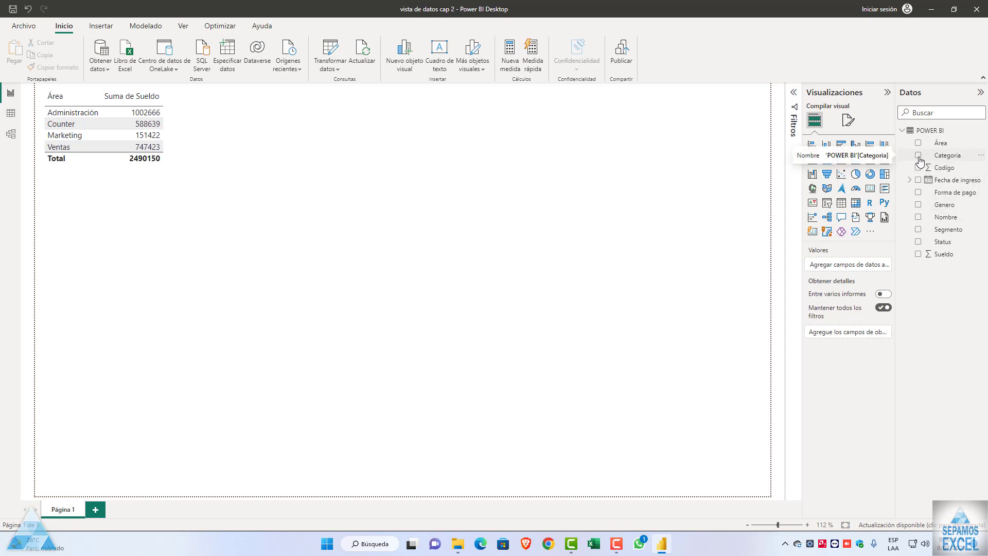
Start a second table listing the Categoria field, removing a duplicate column
{"action": "left_click", "coordinate": [919, 156]}
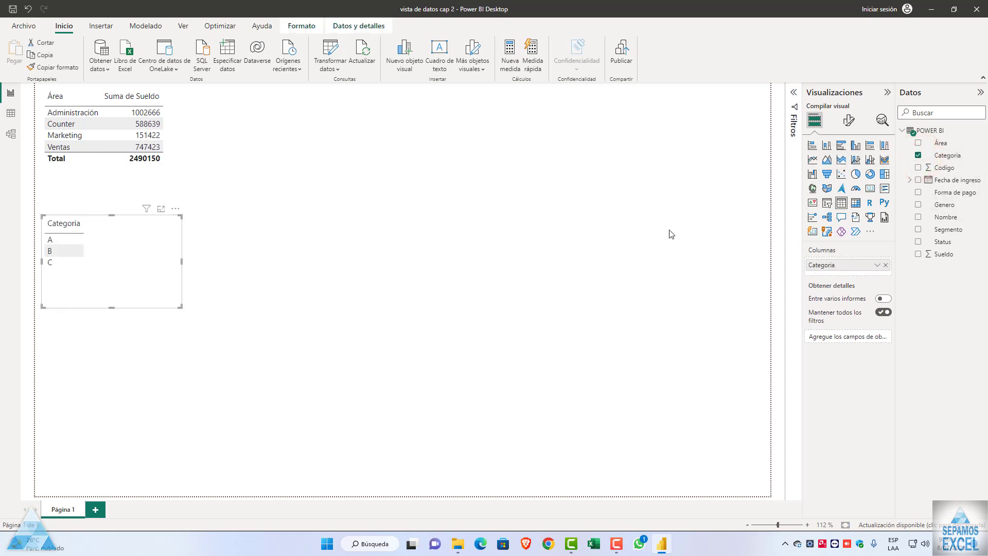
{"action": "left_click", "coordinate": [940, 155]}
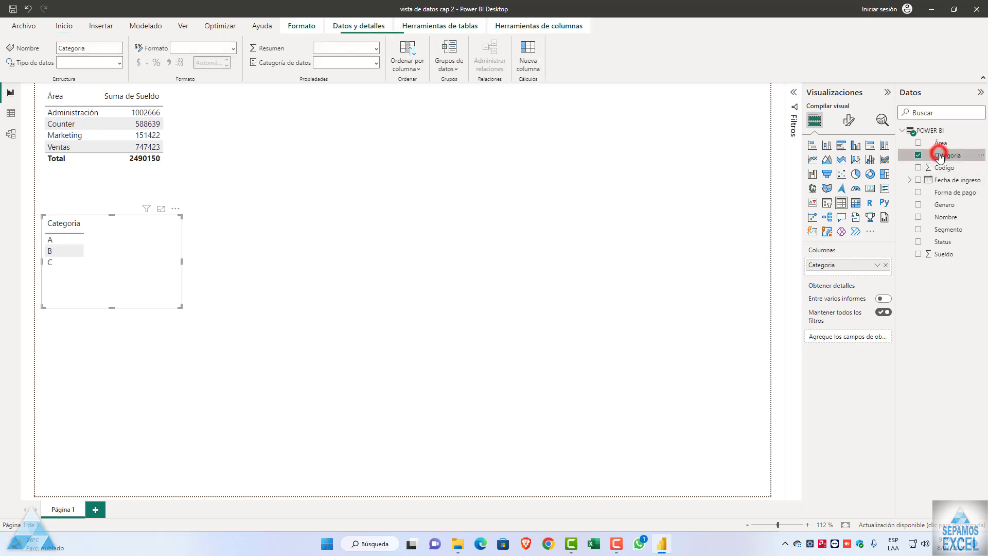
{"action": "left_click_drag", "start_coordinate": [938, 159], "coordinate": [843, 278]}
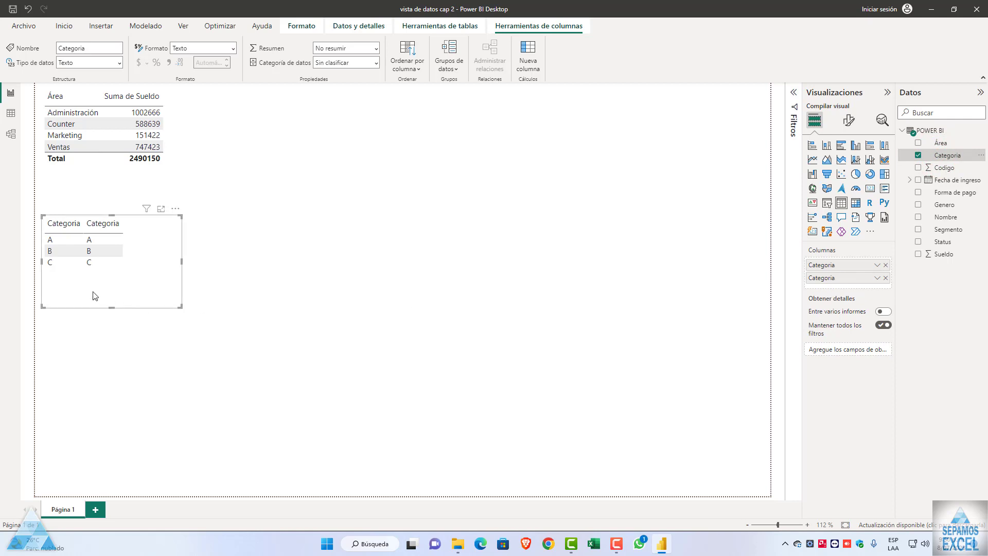
{"action": "left_click", "coordinate": [886, 278]}
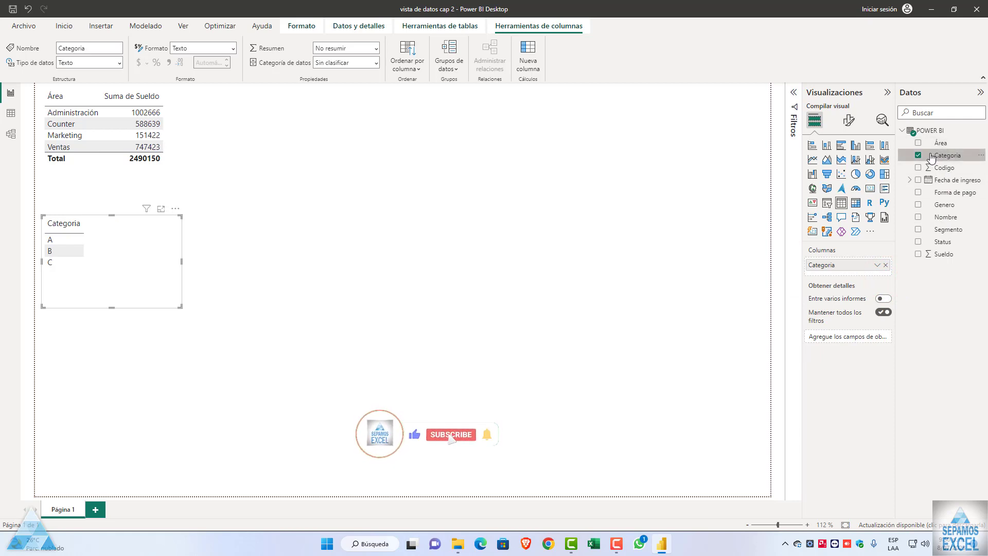
Add summed Sueldo, shrink the table to fit, and sort by Suma de Sueldo
{"action": "left_click", "coordinate": [919, 256]}
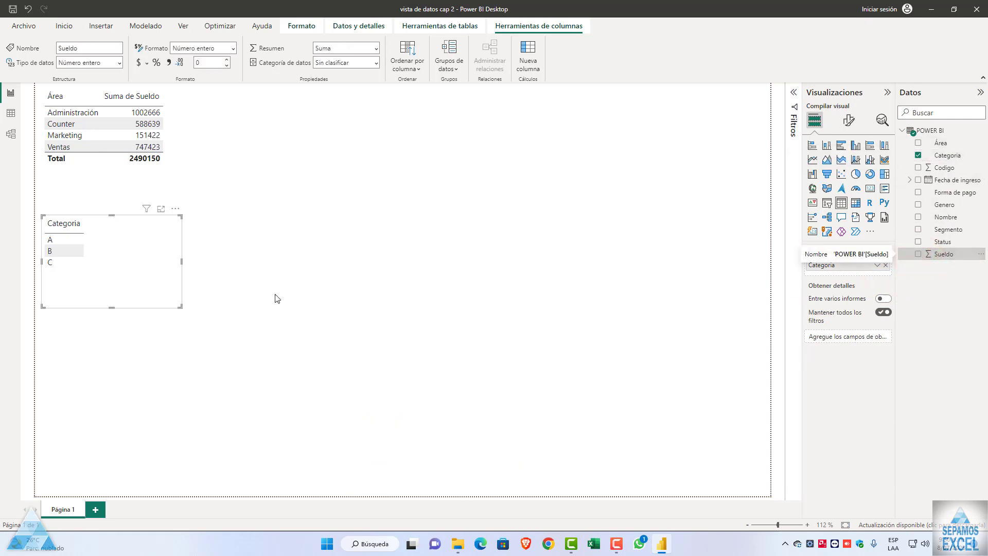
{"action": "left_click", "coordinate": [133, 272]}
{"action": "left_click", "coordinate": [918, 254]}
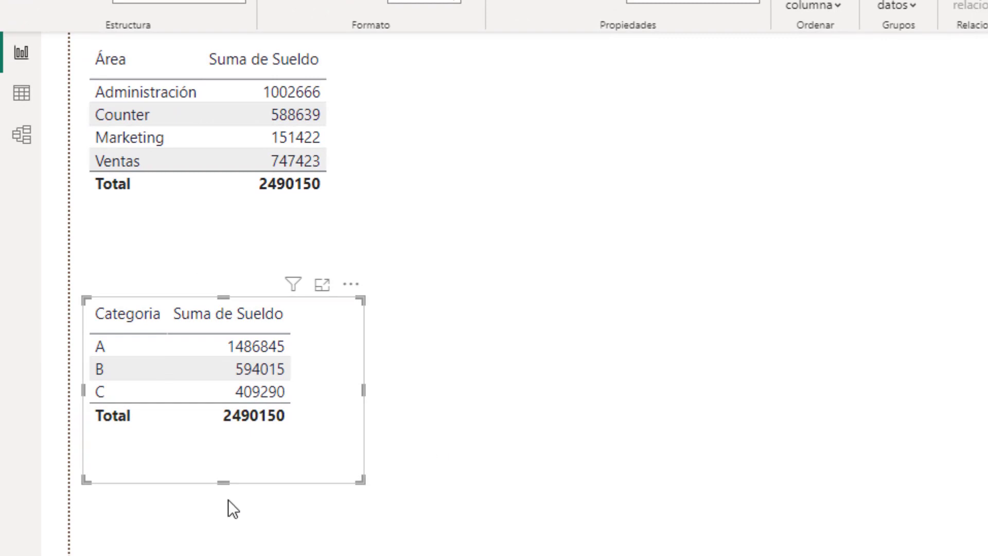
{"action": "left_click_drag", "start_coordinate": [224, 483], "coordinate": [214, 447]}
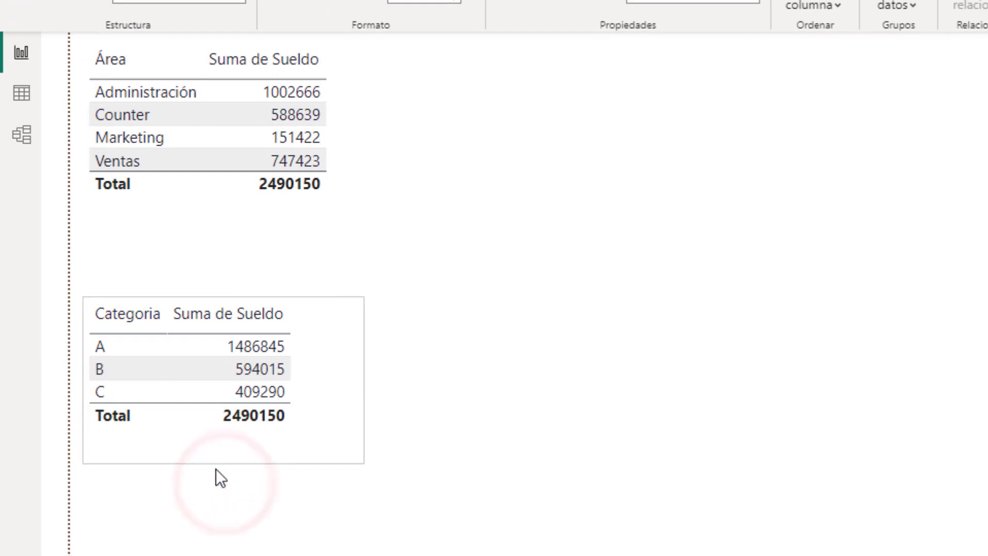
{"action": "left_click_drag", "start_coordinate": [363, 373], "coordinate": [326, 373]}
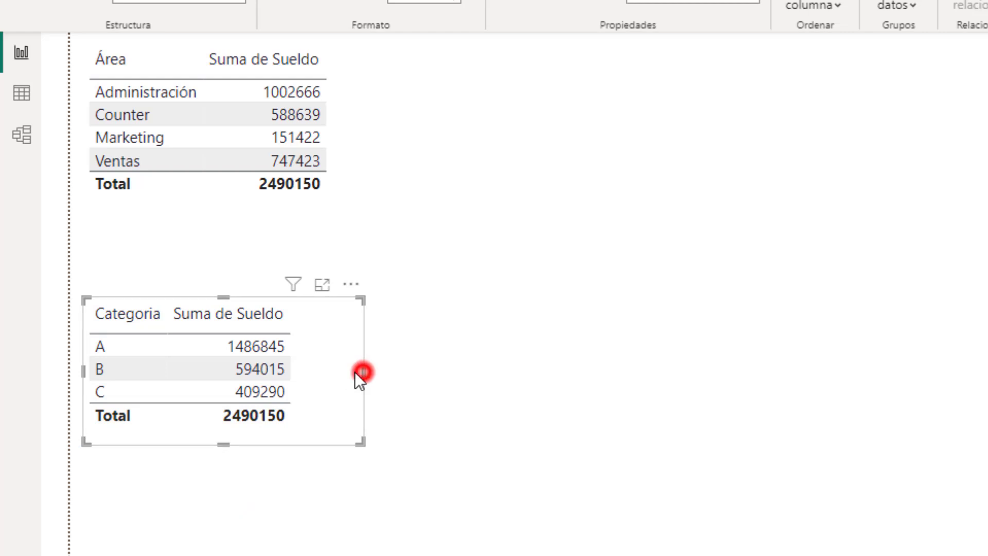
{"action": "left_click", "coordinate": [227, 315]}
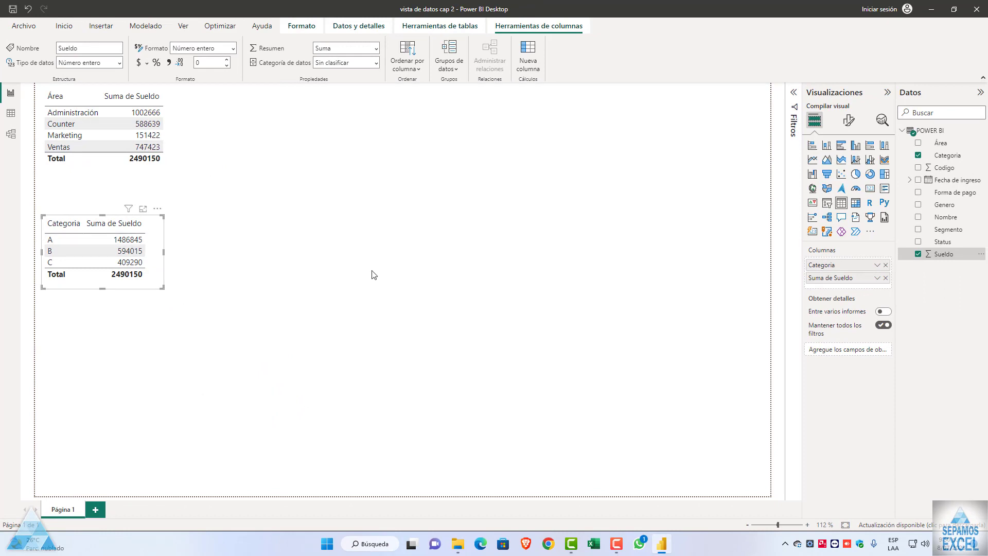
{"action": "left_click", "coordinate": [409, 266]}
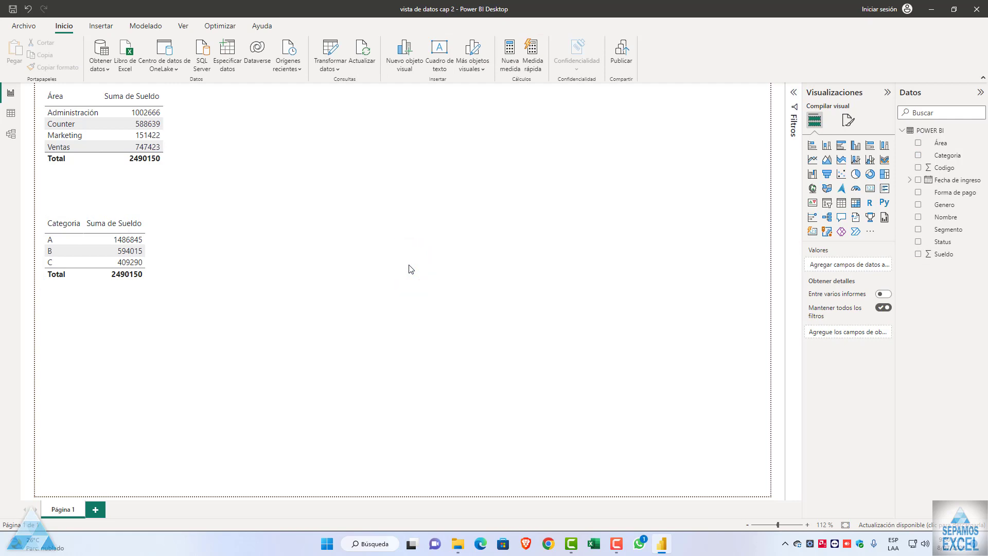
Build a table of Forma de pago, Genero and summed Sueldo, widened to show totals
{"action": "left_click", "coordinate": [917, 193]}
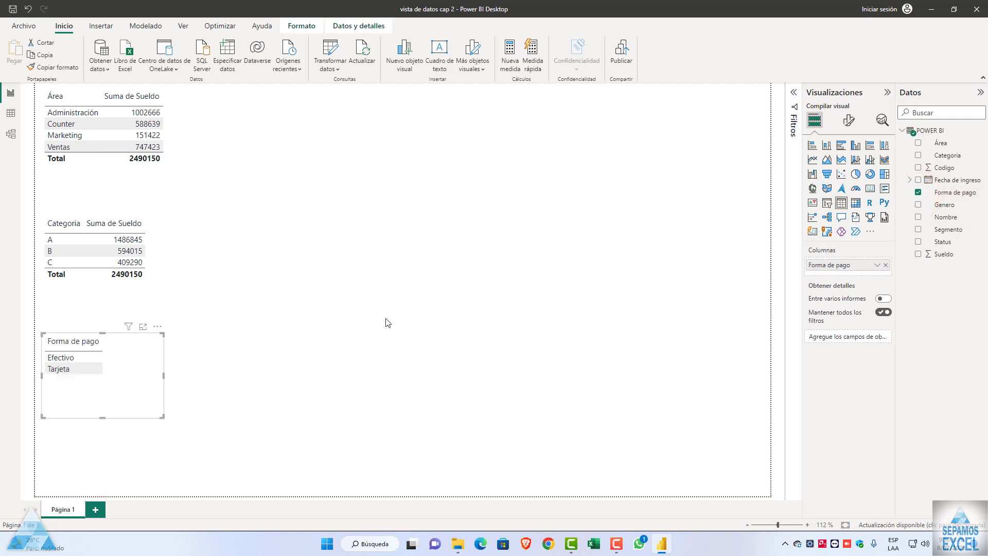
{"action": "left_click", "coordinate": [918, 205]}
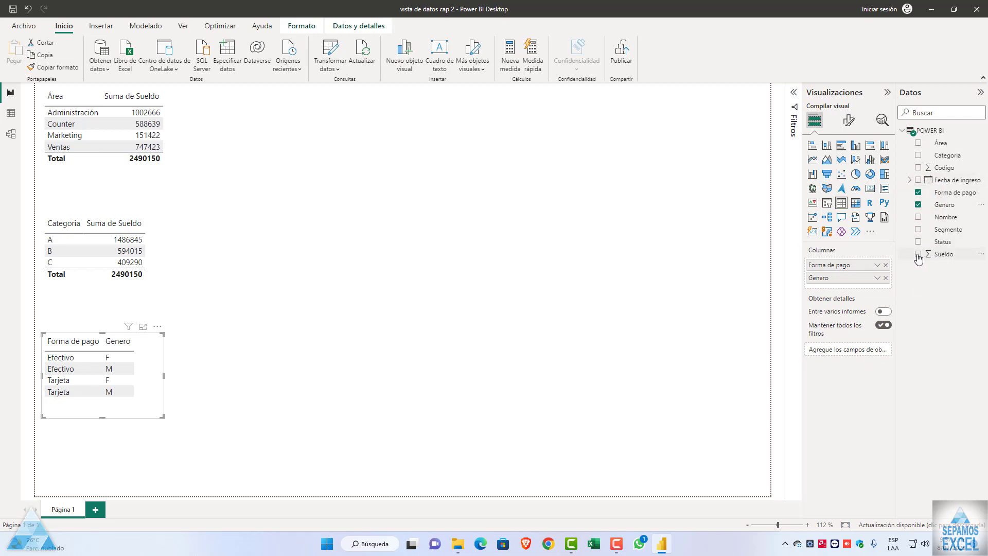
{"action": "left_click", "coordinate": [919, 255]}
{"action": "left_click_drag", "start_coordinate": [164, 376], "coordinate": [211, 382]}
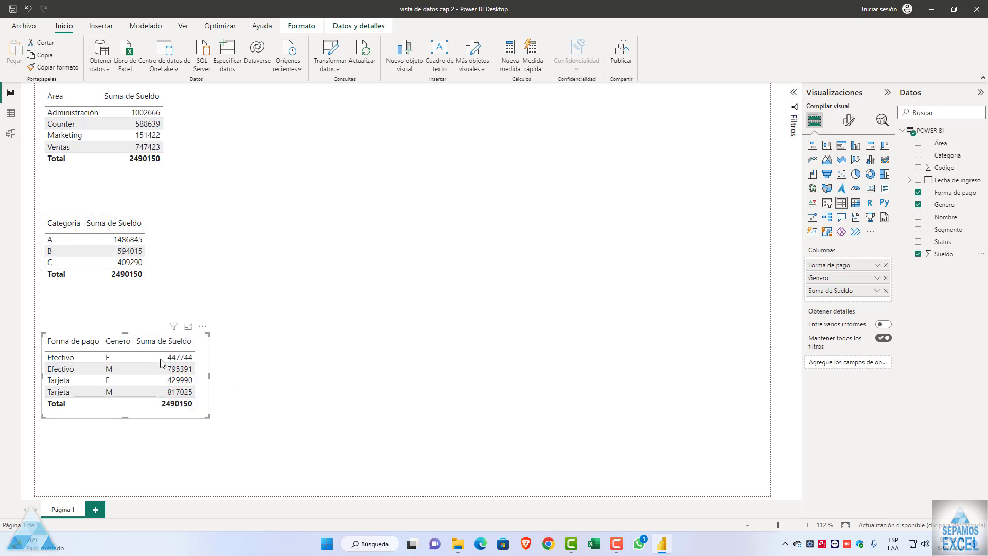
{"action": "mouse_move", "coordinate": [102, 251]}
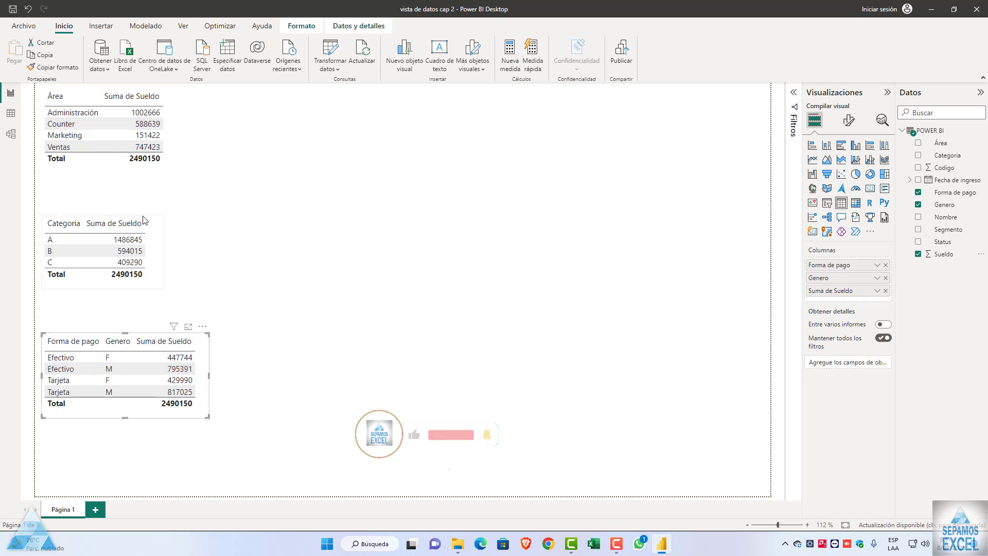
{"action": "left_click", "coordinate": [382, 260]}
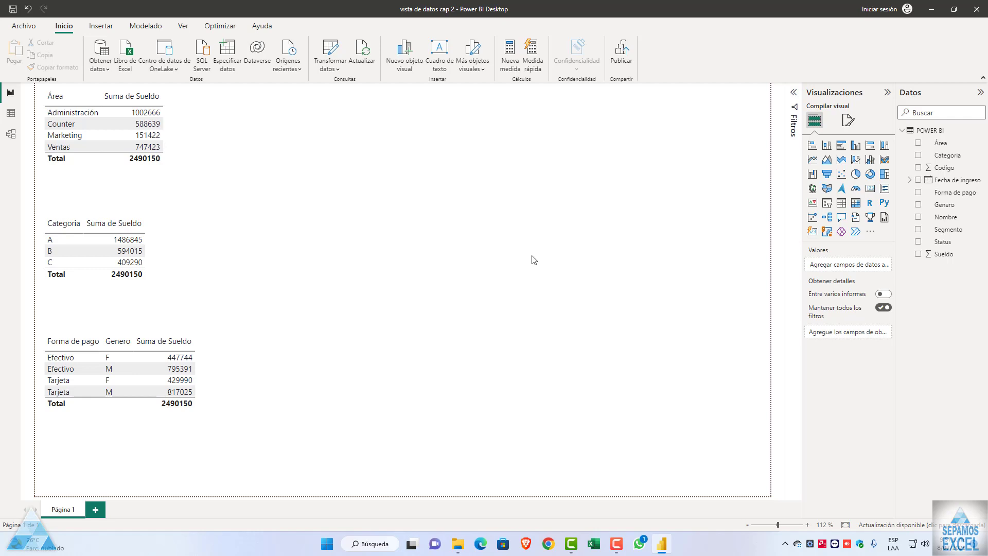
Start a table of Categoria and Forma de pago, briefly trying the Nombre field
{"action": "left_click", "coordinate": [918, 156]}
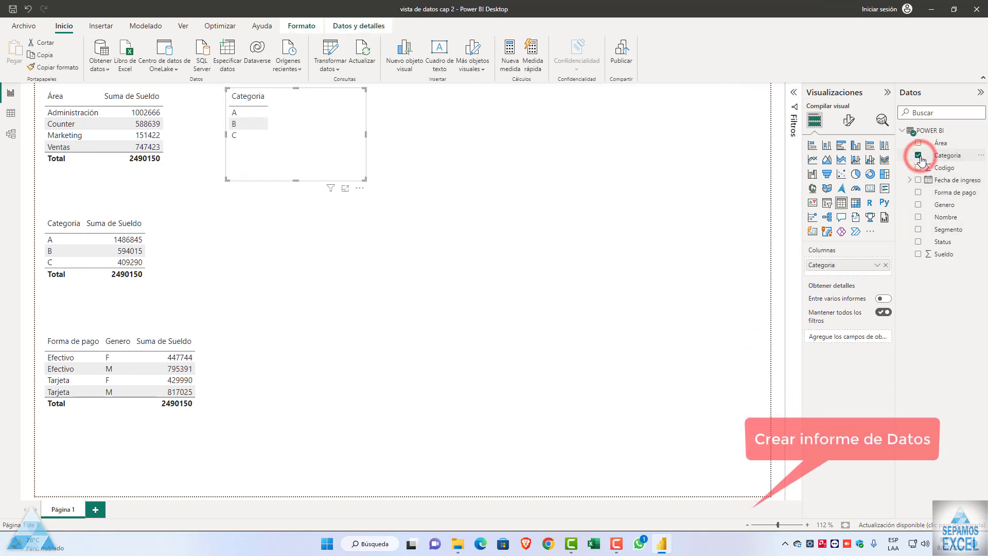
{"action": "left_click", "coordinate": [918, 193]}
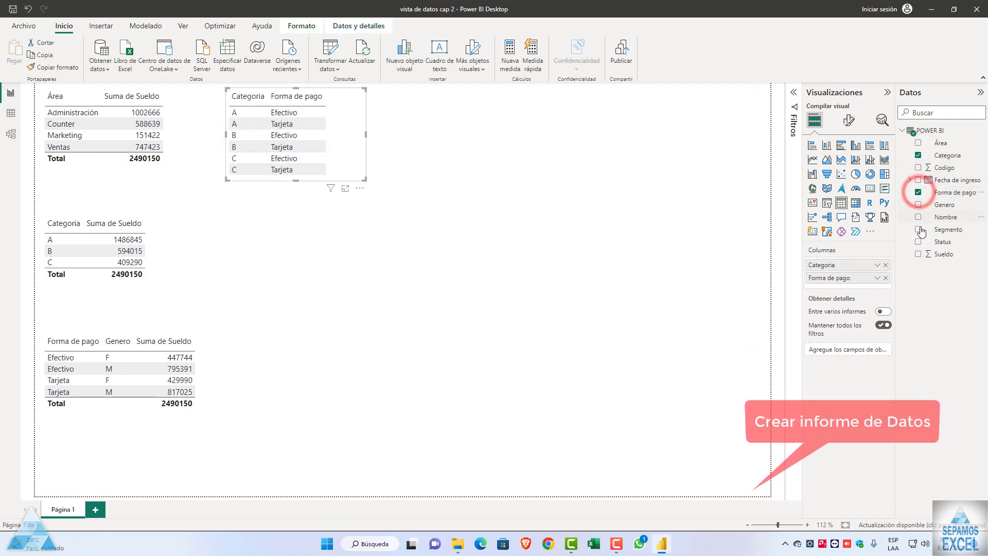
{"action": "left_click", "coordinate": [918, 218]}
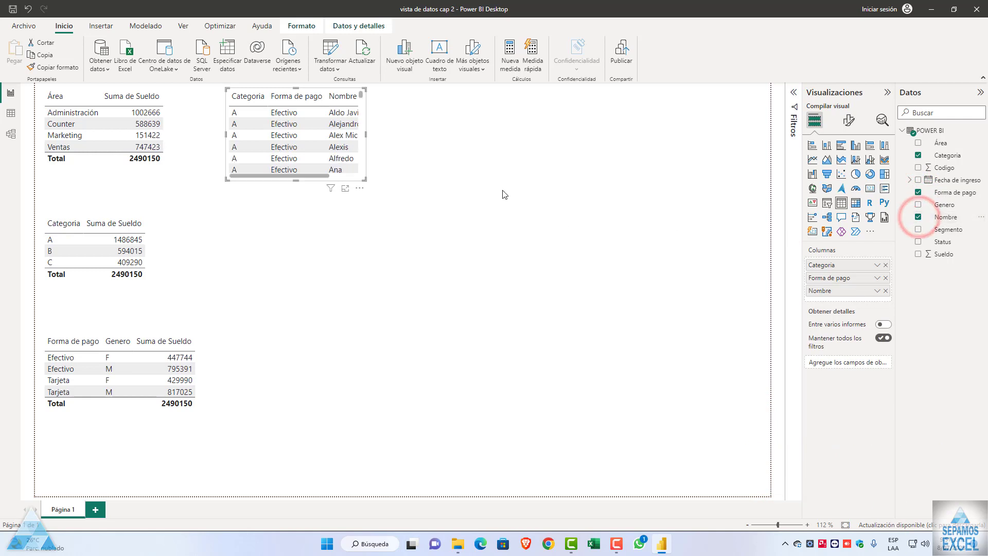
{"action": "mouse_move", "coordinate": [365, 135]}
{"action": "left_mouse_down"}
{"action": "mouse_move", "coordinate": [606, 146]}
{"action": "mouse_move", "coordinate": [407, 159]}
{"action": "left_mouse_up"}
{"action": "mouse_move", "coordinate": [318, 181]}
{"action": "left_mouse_down"}
{"action": "mouse_move", "coordinate": [320, 425]}
{"action": "mouse_move", "coordinate": [320, 171]}
{"action": "left_mouse_up"}
{"action": "left_click", "coordinate": [918, 217]}
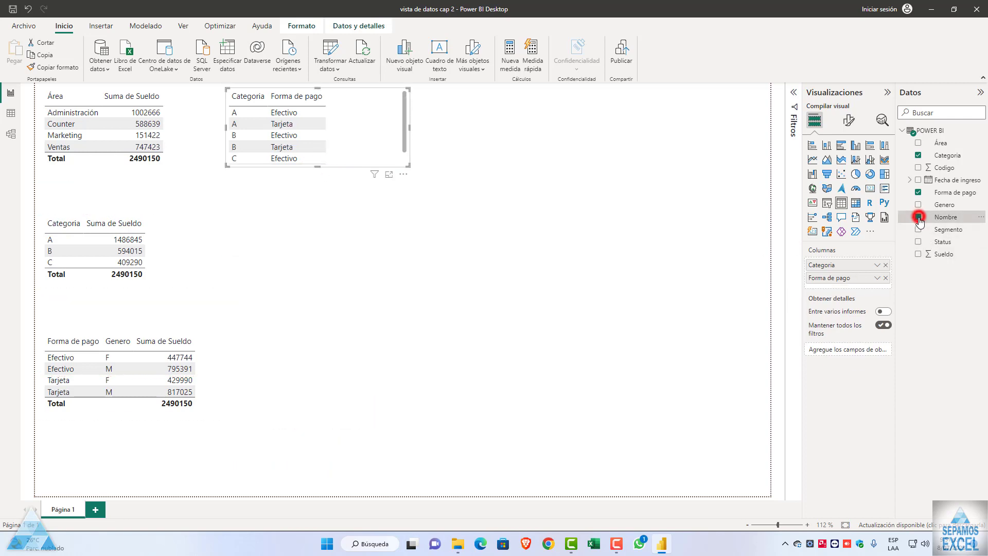
Add Segmento and summed Sueldo, enlarge the table, and move it to the right side
{"action": "left_click", "coordinate": [918, 229]}
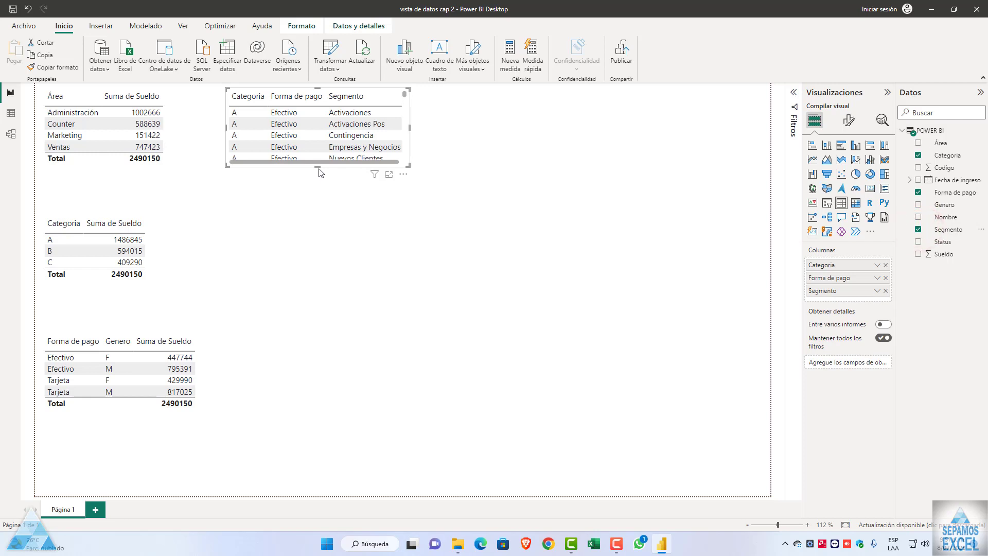
{"action": "mouse_move", "coordinate": [317, 167]}
{"action": "left_mouse_down"}
{"action": "mouse_move", "coordinate": [332, 454]}
{"action": "mouse_move", "coordinate": [317, 495]}
{"action": "left_mouse_up"}
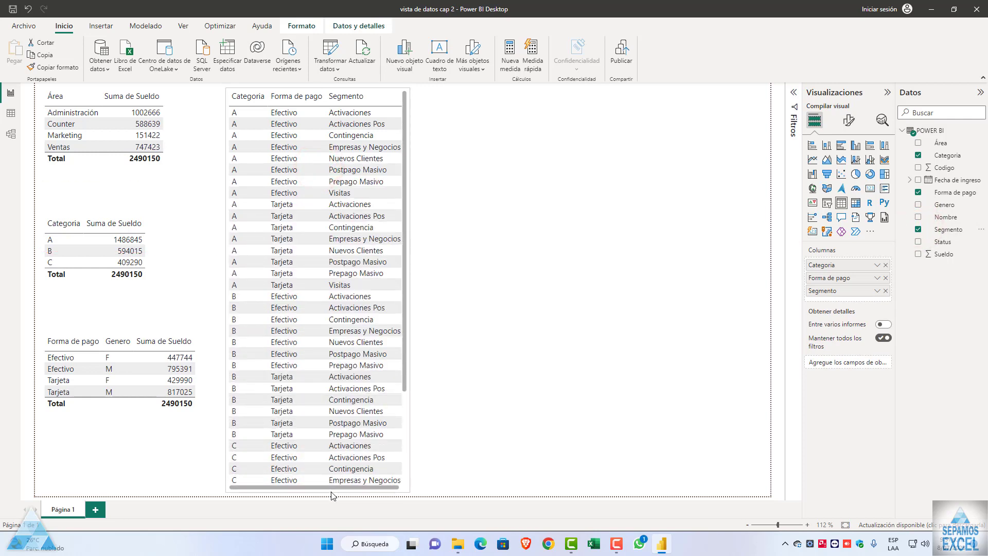
{"action": "left_click_drag", "start_coordinate": [409, 290], "coordinate": [484, 291]}
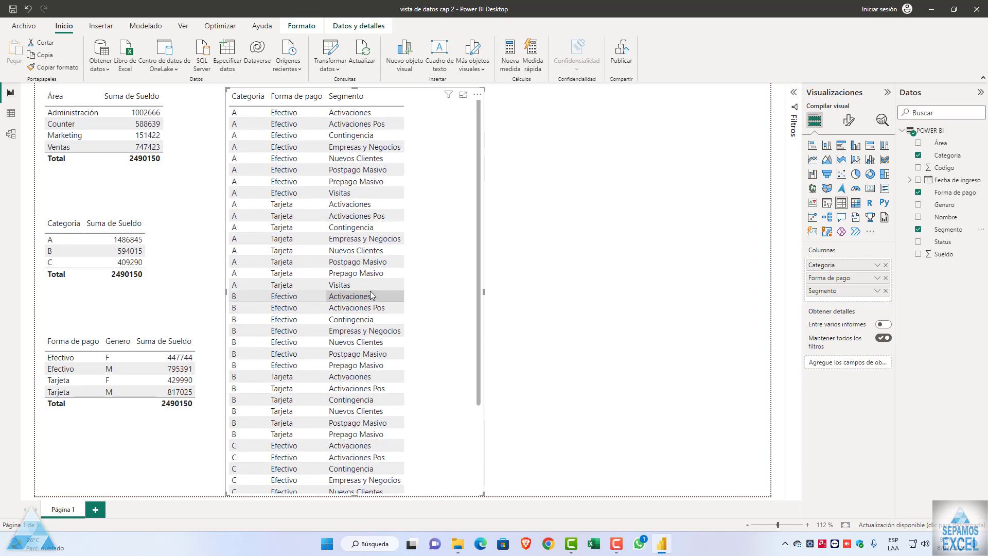
{"action": "left_click", "coordinate": [917, 254]}
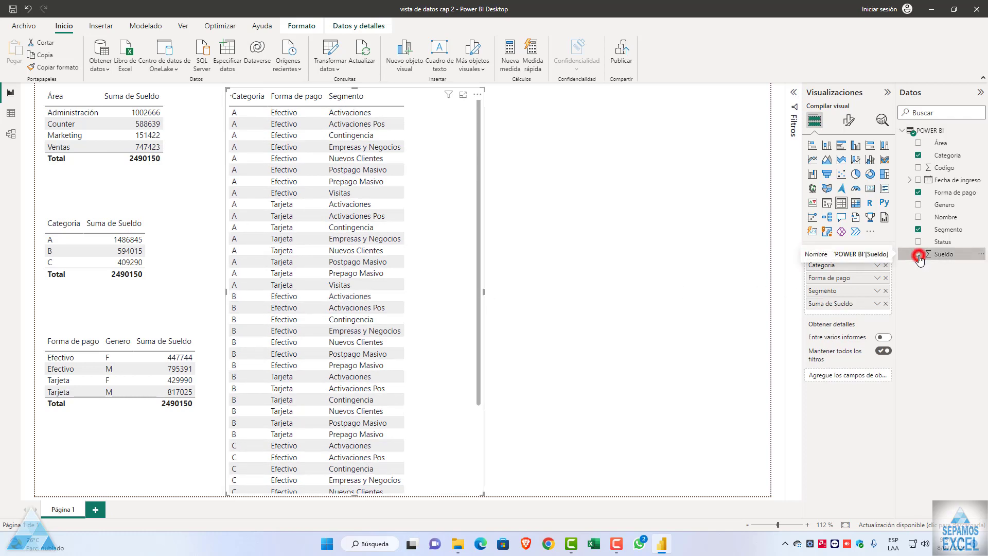
{"action": "left_click_drag", "start_coordinate": [498, 296], "coordinate": [509, 297]}
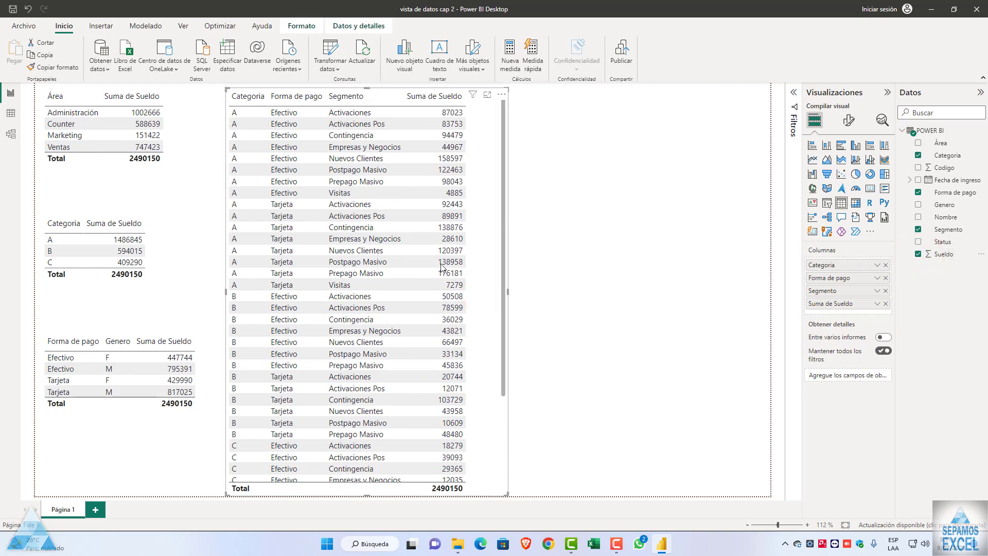
{"action": "scroll", "coordinate": [406, 262], "scroll_direction": "down", "scroll_amount": 5}
{"action": "scroll", "coordinate": [397, 282], "scroll_direction": "up", "scroll_amount": 3}
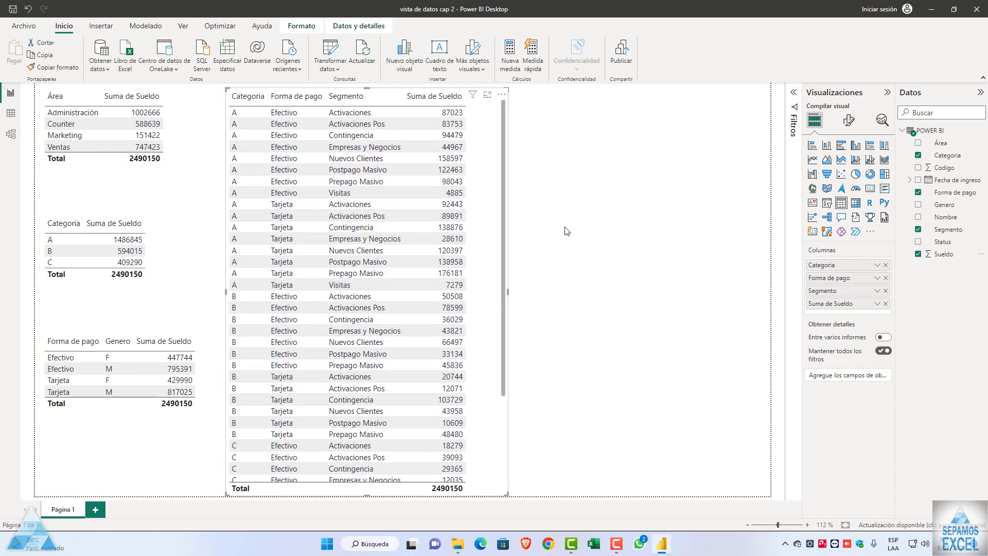
{"action": "mouse_move", "coordinate": [485, 114]}
{"action": "left_mouse_down"}
{"action": "mouse_move", "coordinate": [615, 136]}
{"action": "mouse_move", "coordinate": [742, 128]}
{"action": "left_mouse_up"}
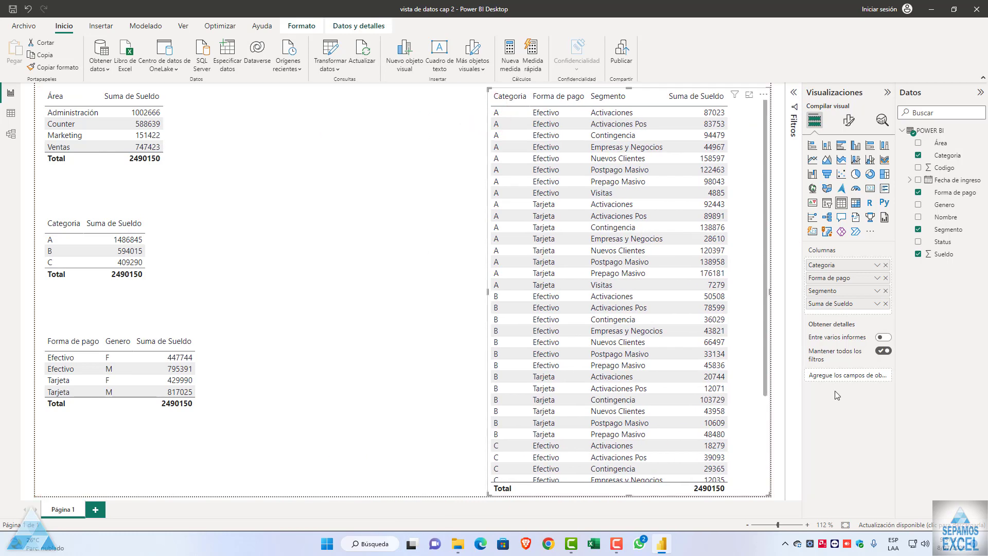
{"action": "mouse_move", "coordinate": [103, 135]}
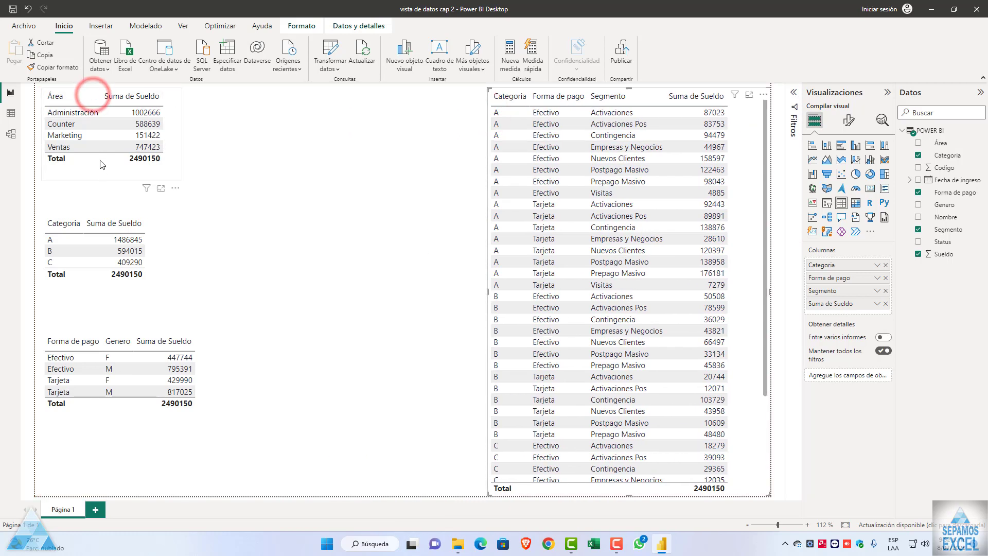
Rearrange the Área, Categoria and Forma de pago tables, finally stacking them down the left edge
{"action": "left_click_drag", "start_coordinate": [101, 164], "coordinate": [518, 180]}
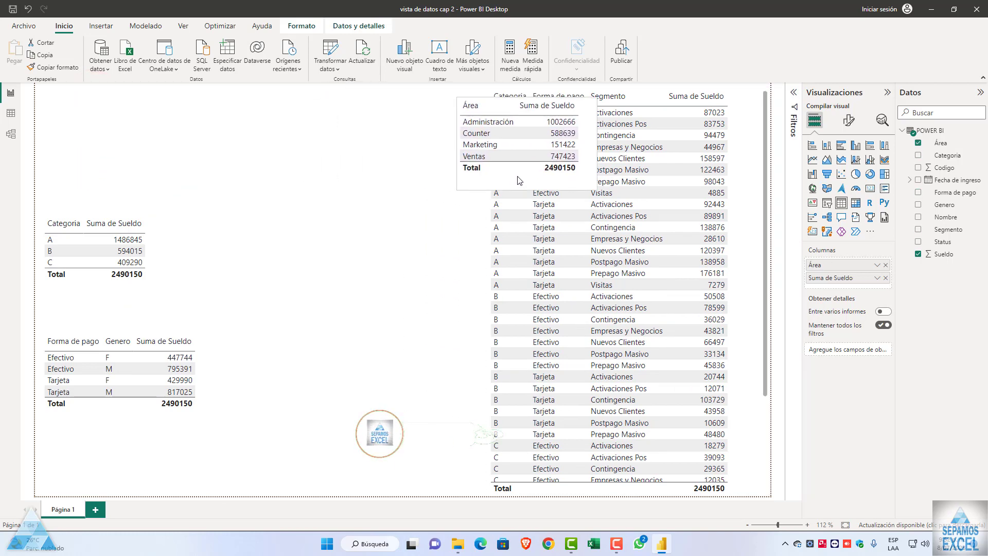
{"action": "left_click_drag", "start_coordinate": [518, 180], "coordinate": [410, 183]}
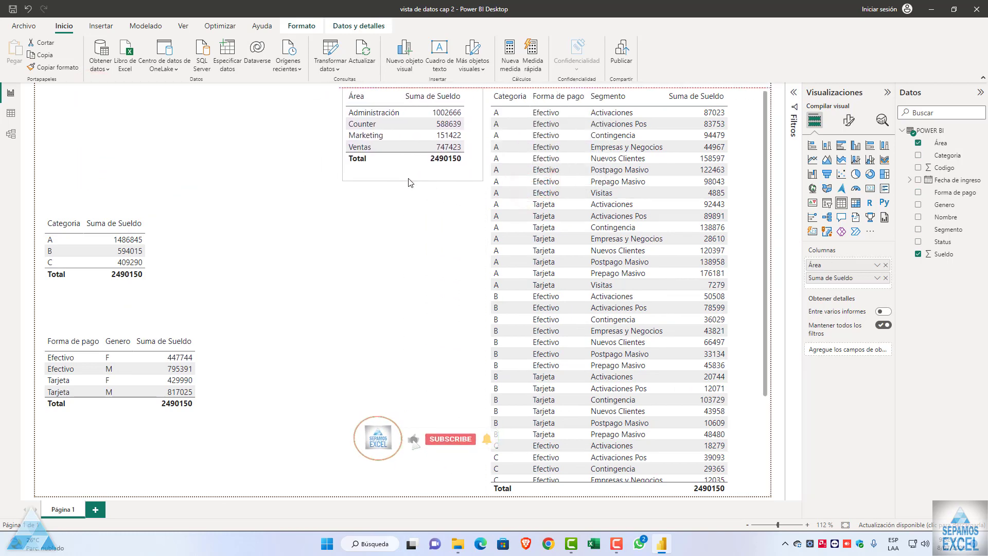
{"action": "left_click_drag", "start_coordinate": [85, 286], "coordinate": [406, 261]}
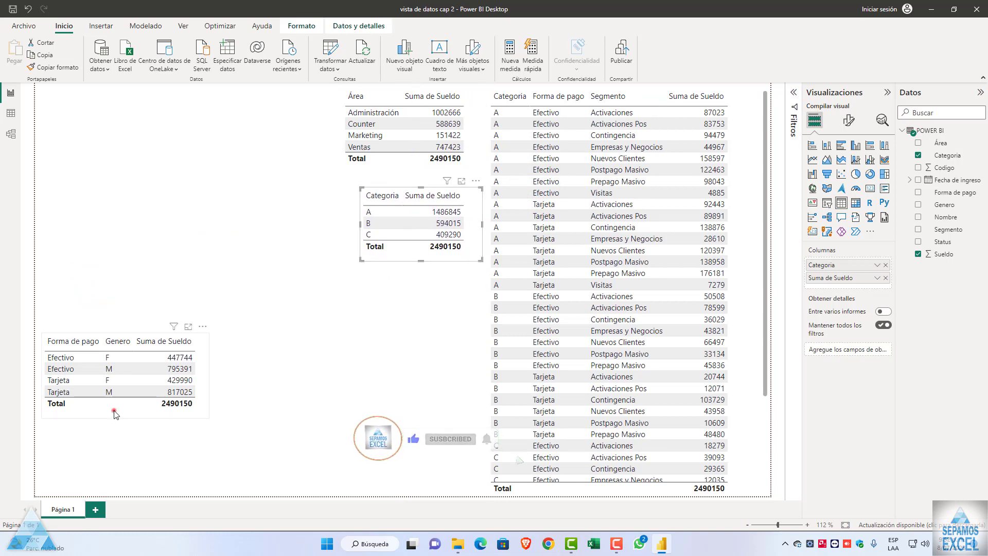
{"action": "left_click_drag", "start_coordinate": [115, 411], "coordinate": [392, 349]}
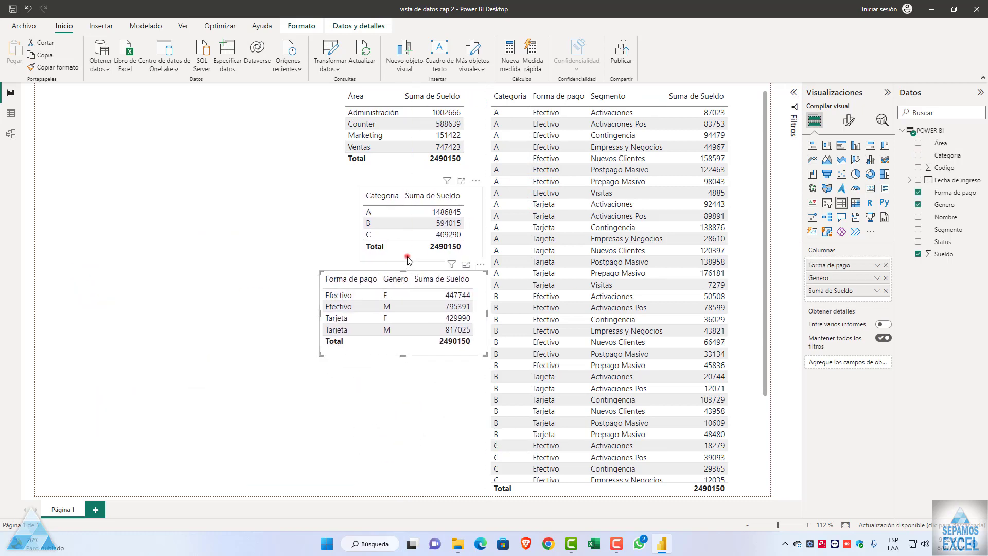
{"action": "left_click_drag", "start_coordinate": [408, 260], "coordinate": [390, 262]}
{"action": "scroll", "coordinate": [569, 303], "scroll_direction": "down", "scroll_amount": 3}
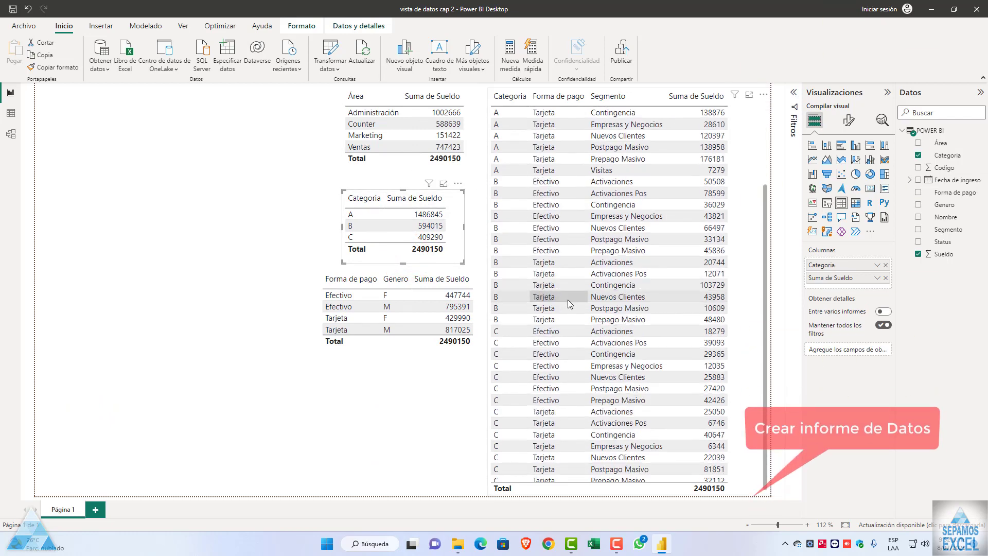
{"action": "scroll", "coordinate": [567, 300], "scroll_direction": "up", "scroll_amount": 3}
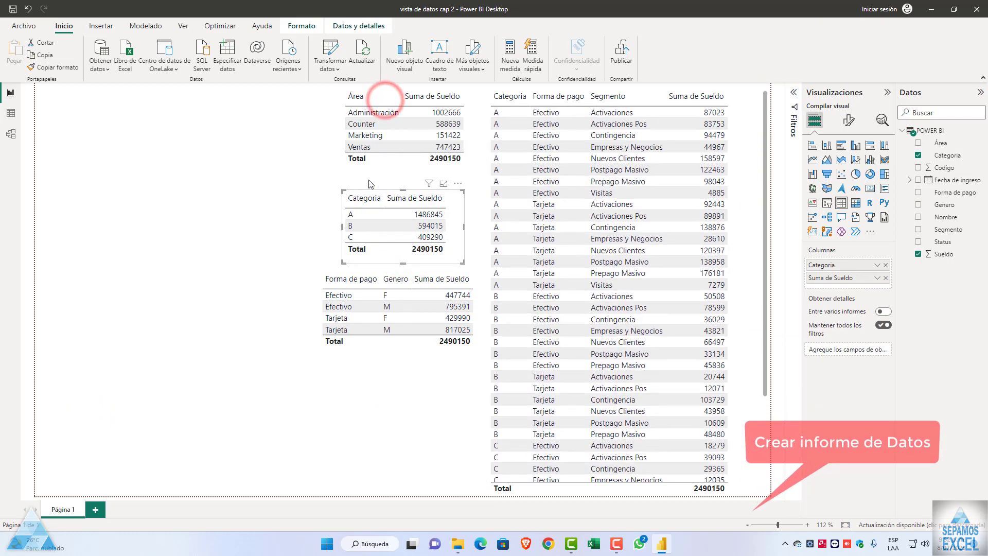
{"action": "left_click_drag", "start_coordinate": [381, 168], "coordinate": [82, 171]}
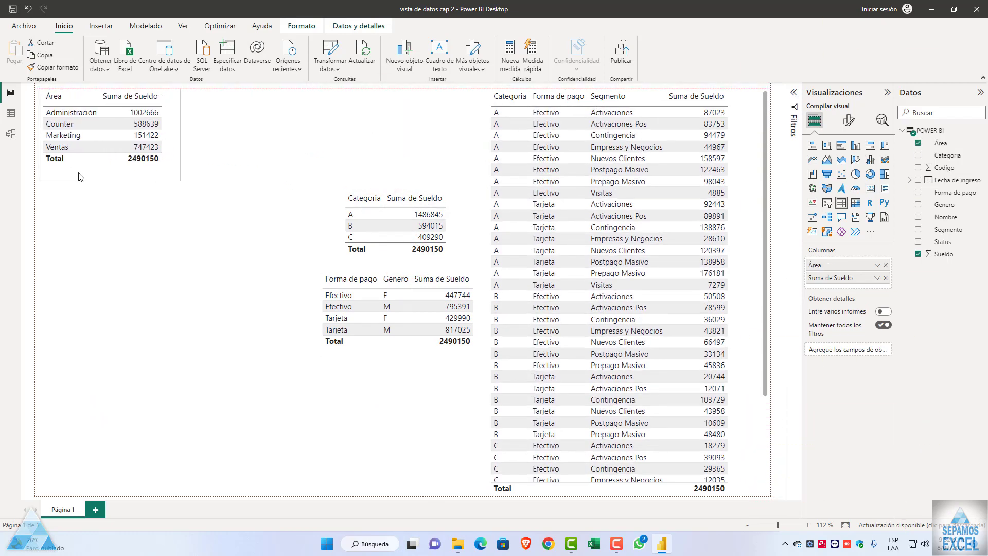
{"action": "left_click_drag", "start_coordinate": [393, 262], "coordinate": [92, 272]}
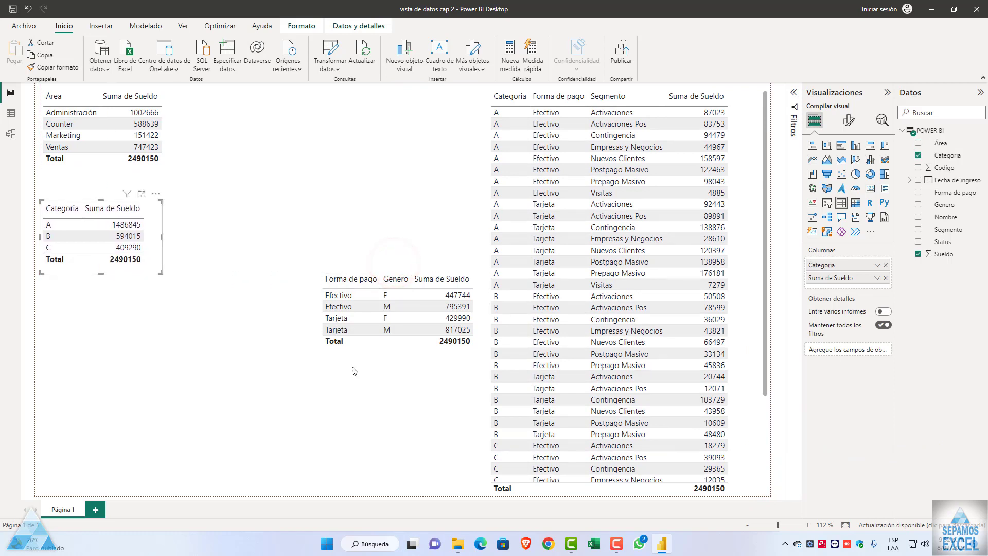
{"action": "left_click_drag", "start_coordinate": [380, 350], "coordinate": [97, 362]}
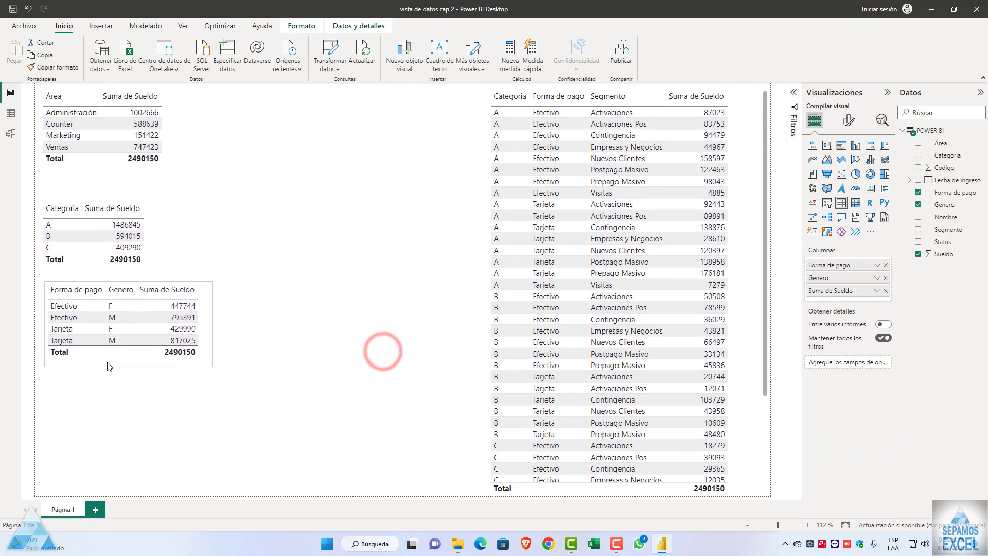
Test cross-filtering by selecting and then clearing the Counter row in the Área table
{"action": "left_click", "coordinate": [319, 212]}
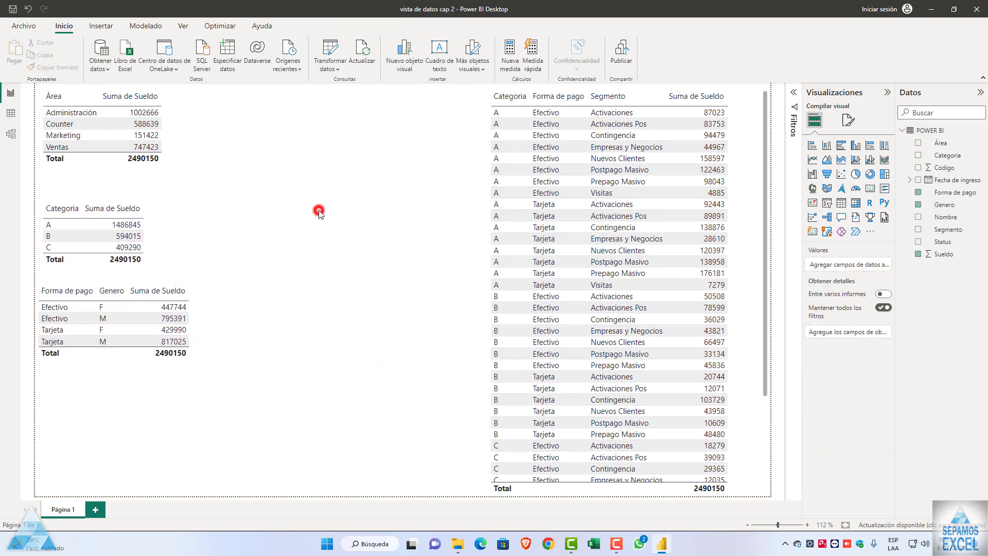
{"action": "left_click", "coordinate": [150, 124]}
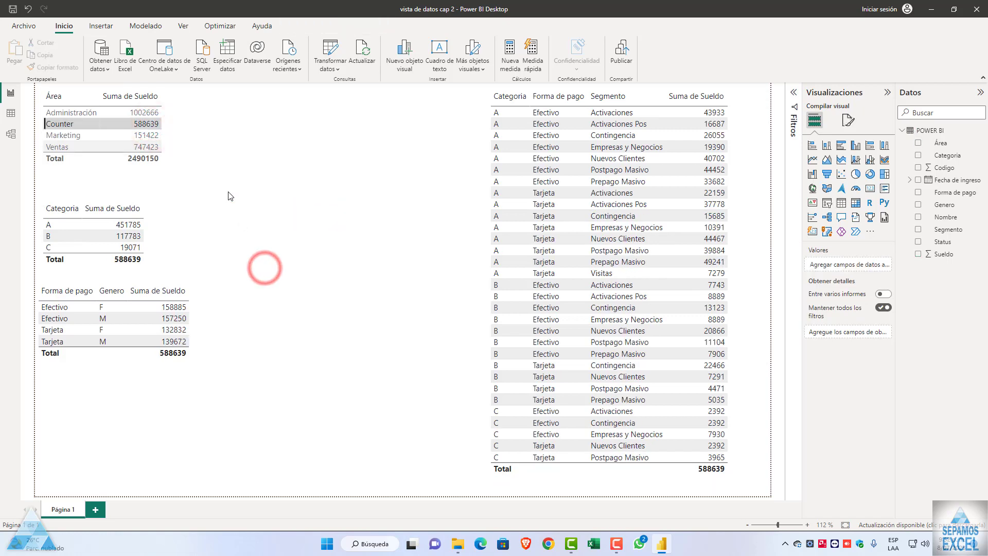
{"action": "left_click", "coordinate": [145, 178]}
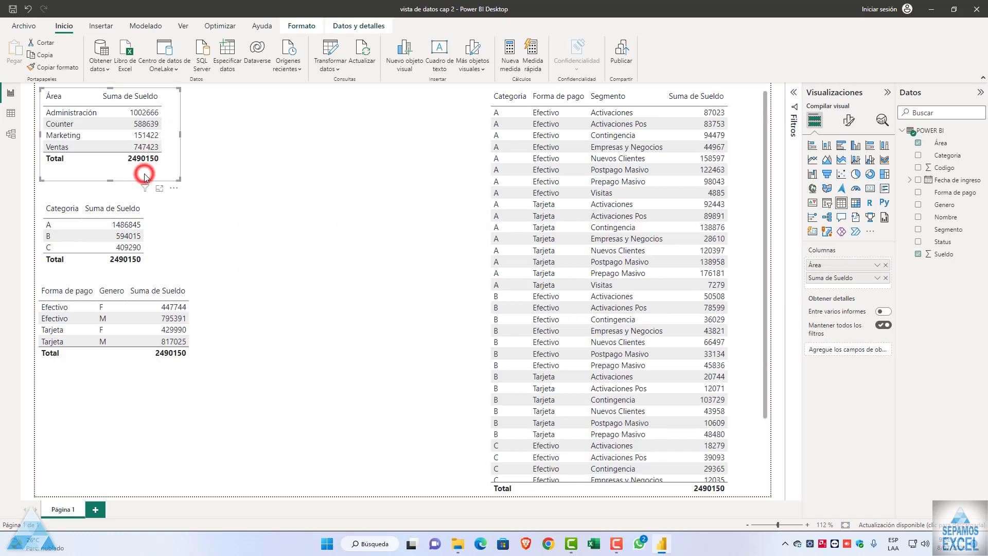
Review the Formato and Datos y detalles options, then filter by the A / Efectivo / Postpago Masivo row
{"action": "left_click", "coordinate": [366, 28]}
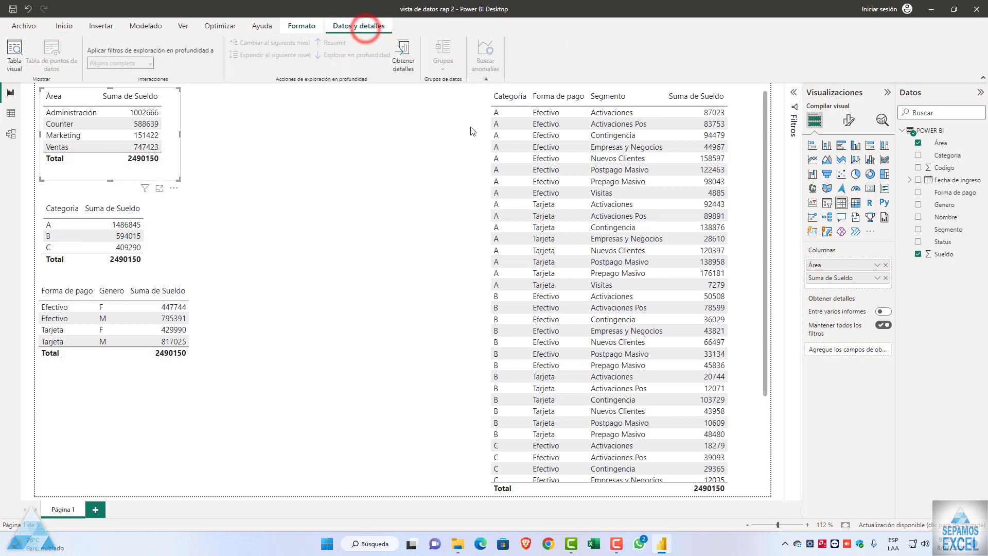
{"action": "left_click", "coordinate": [297, 28]}
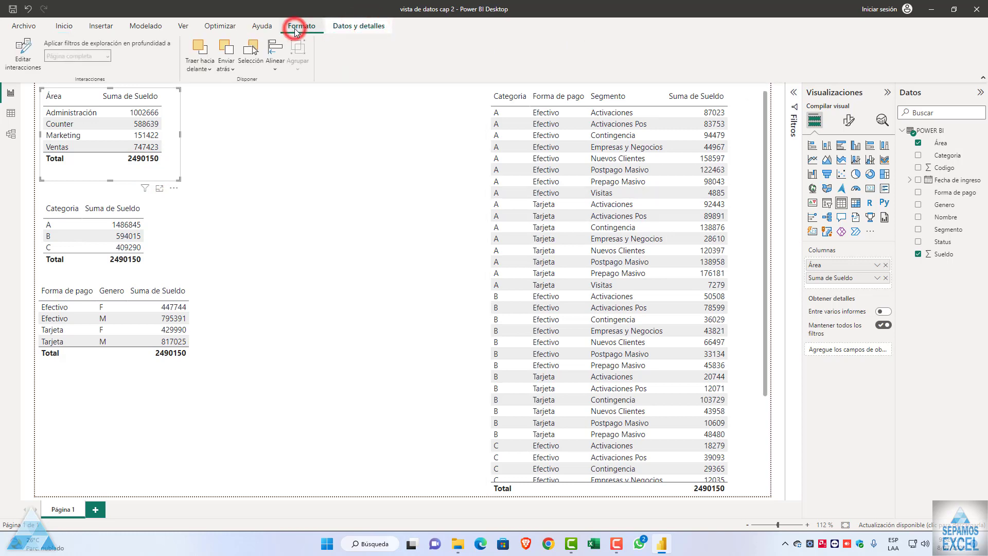
{"action": "left_click", "coordinate": [344, 27]}
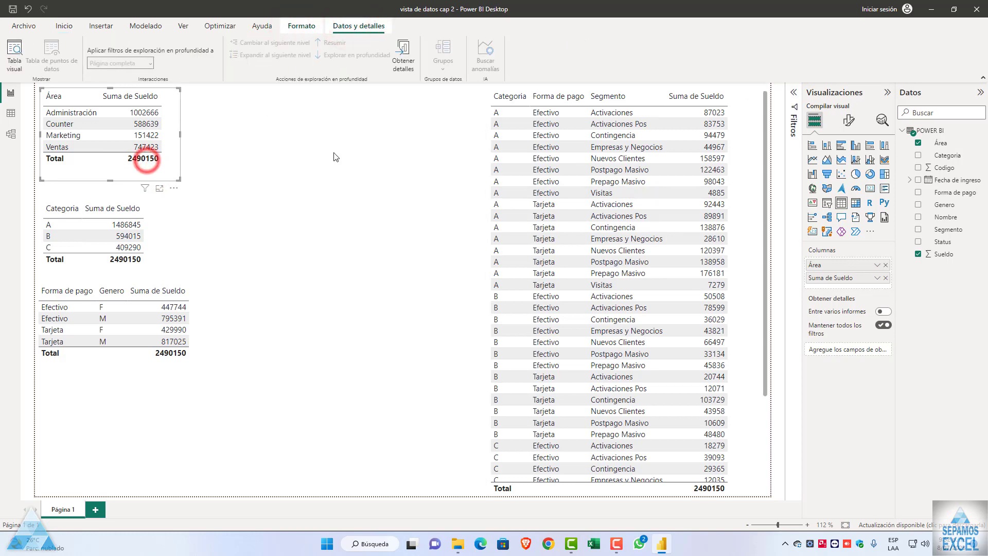
{"action": "left_click", "coordinate": [628, 169]}
{"action": "left_click", "coordinate": [412, 233]}
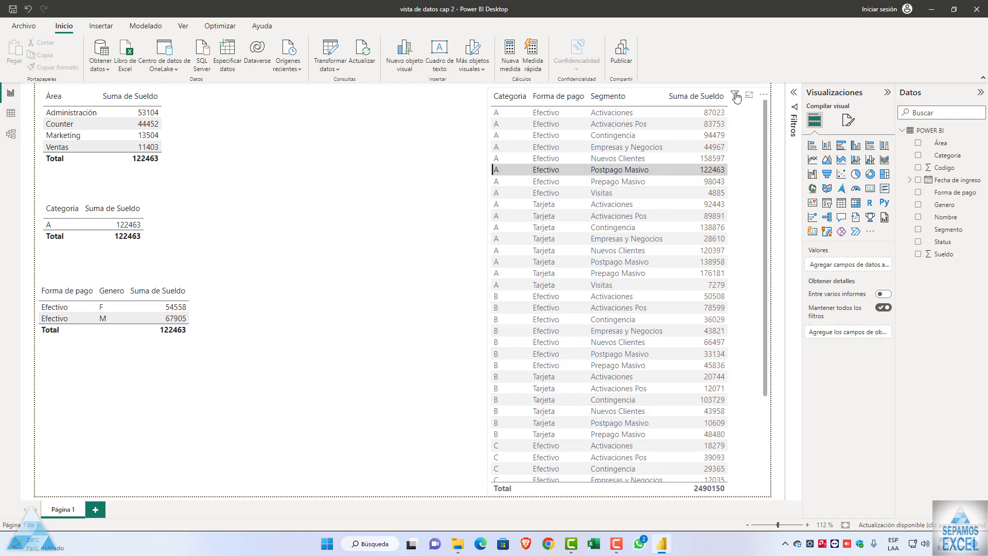
{"action": "left_click", "coordinate": [736, 98]}
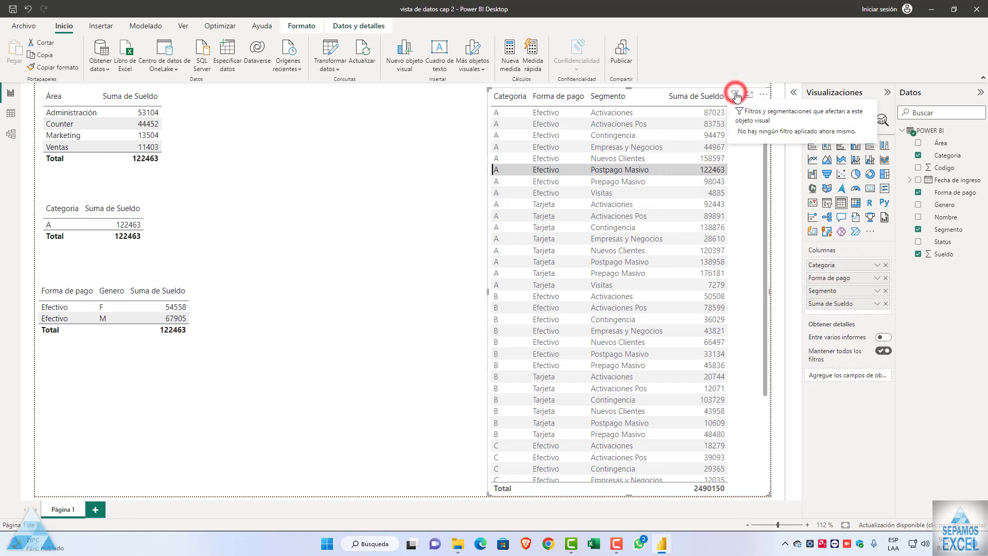
{"action": "left_click", "coordinate": [470, 170]}
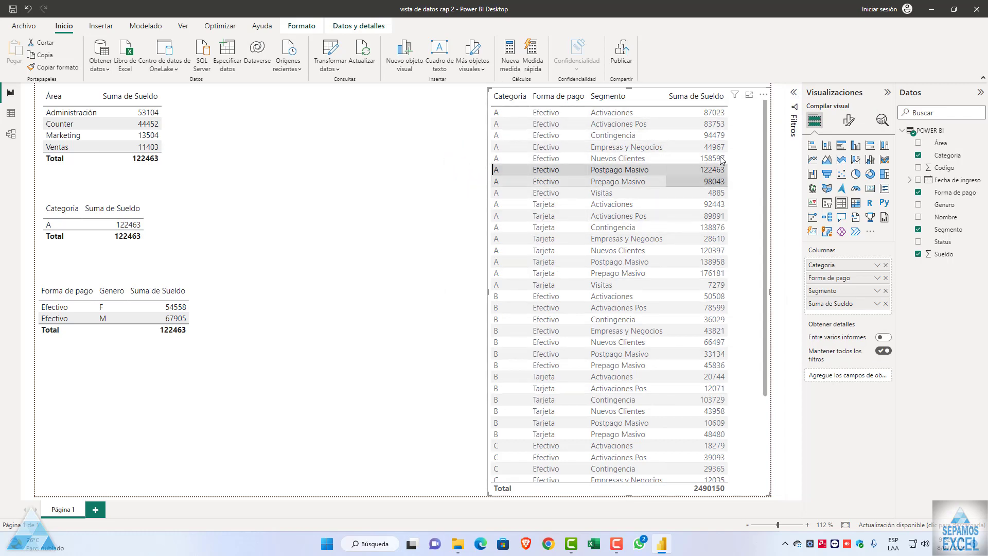
{"action": "scroll", "coordinate": [710, 282], "scroll_direction": "down", "scroll_amount": 5}
{"action": "scroll", "coordinate": [719, 319], "scroll_direction": "up", "scroll_amount": 5}
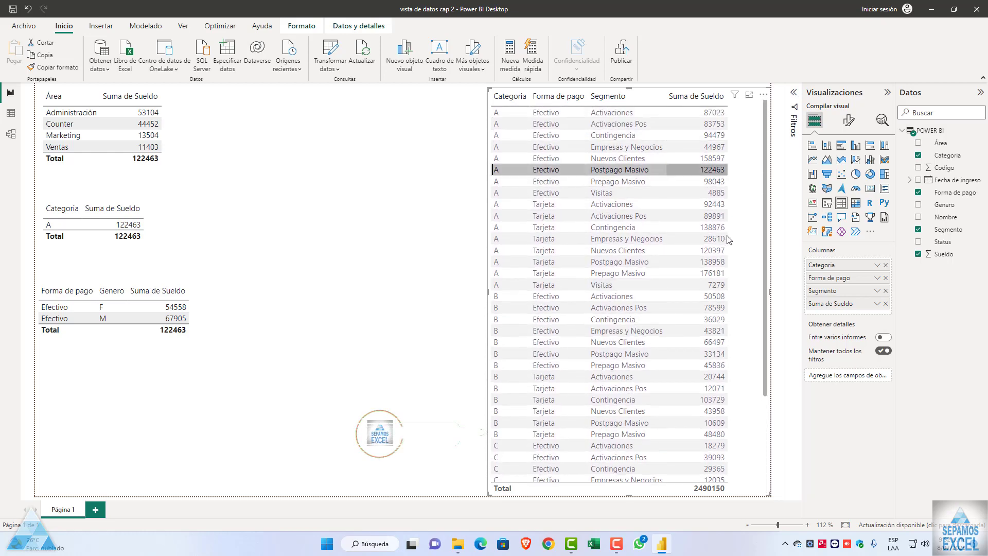
{"action": "scroll", "coordinate": [726, 359], "scroll_direction": "down", "scroll_amount": 5}
{"action": "scroll", "coordinate": [721, 350], "scroll_direction": "up", "scroll_amount": 5}
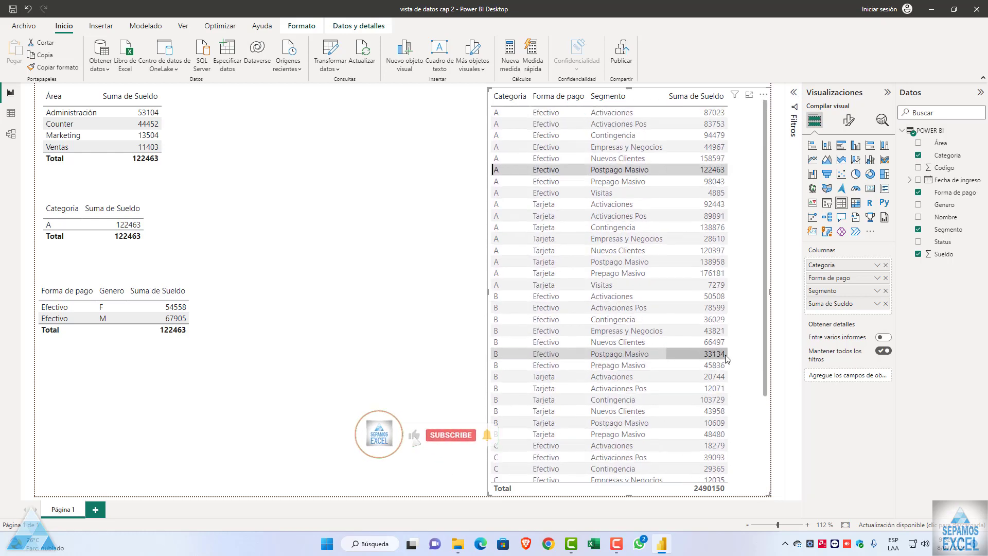
{"action": "right_click", "coordinate": [713, 129]}
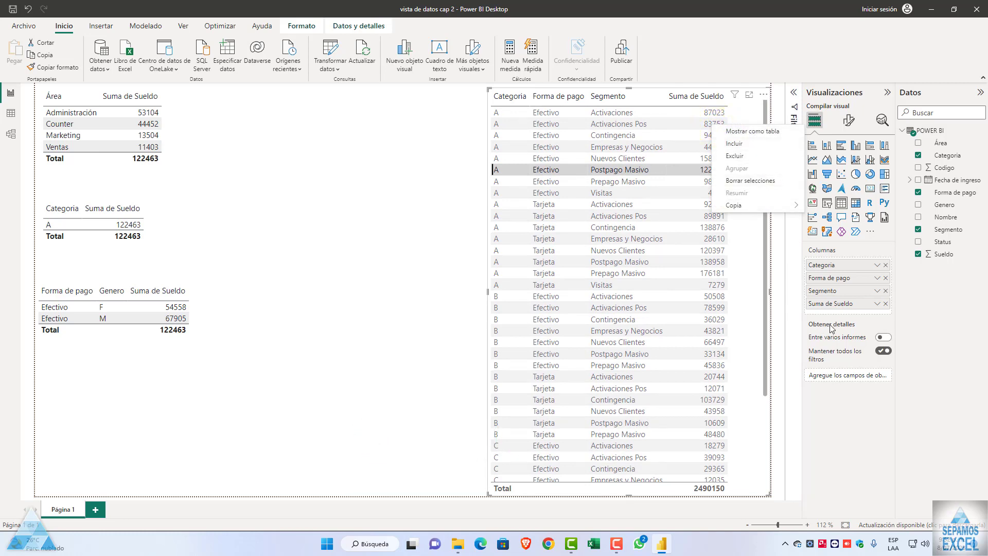
{"action": "left_click", "coordinate": [945, 327]}
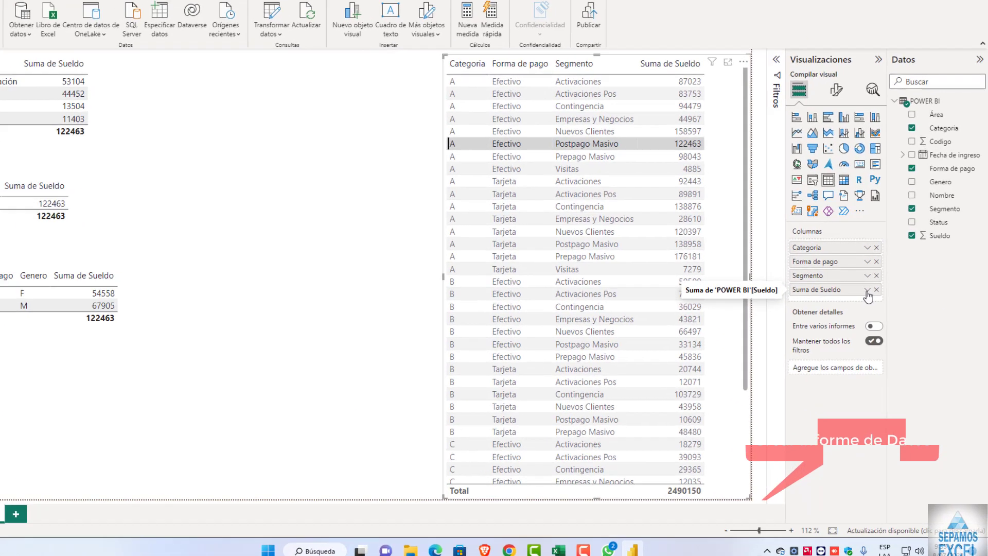
Switch Sueldo to Promedio in the large, Área, Categoria and Forma de pago tables
{"action": "left_click", "coordinate": [877, 304]}
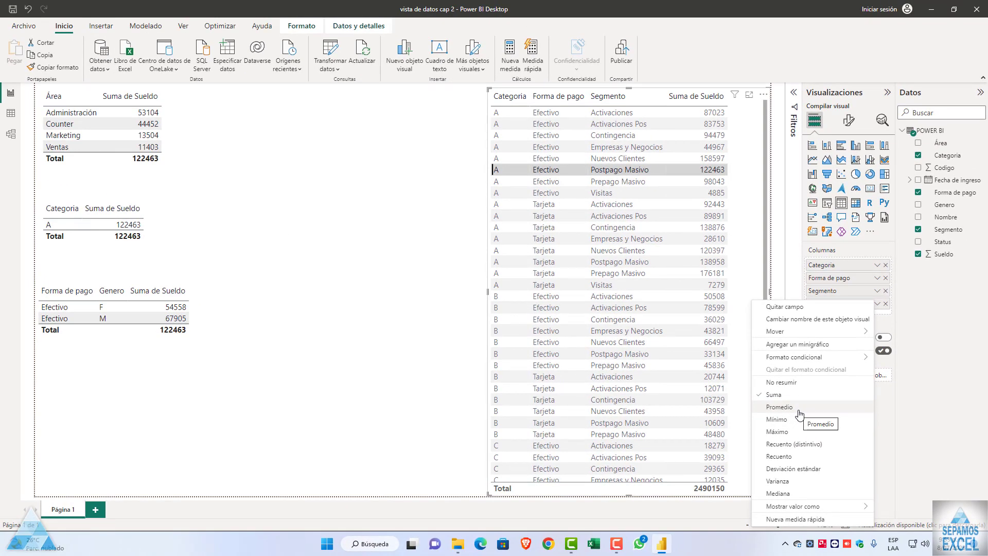
{"action": "left_click", "coordinate": [779, 407]}
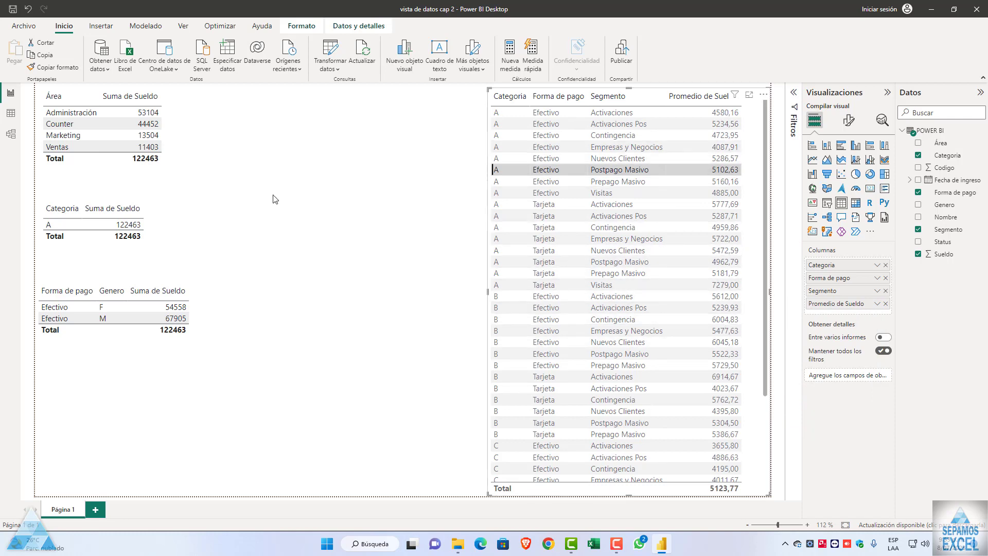
{"action": "mouse_move", "coordinate": [108, 131]}
{"action": "left_click", "coordinate": [178, 116]}
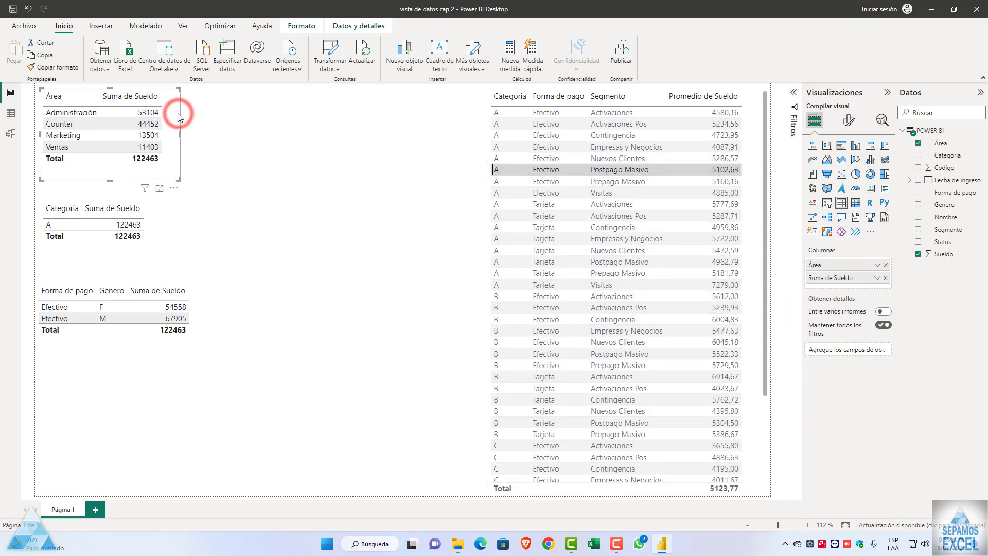
{"action": "left_click", "coordinate": [877, 279]}
{"action": "left_click", "coordinate": [789, 382]}
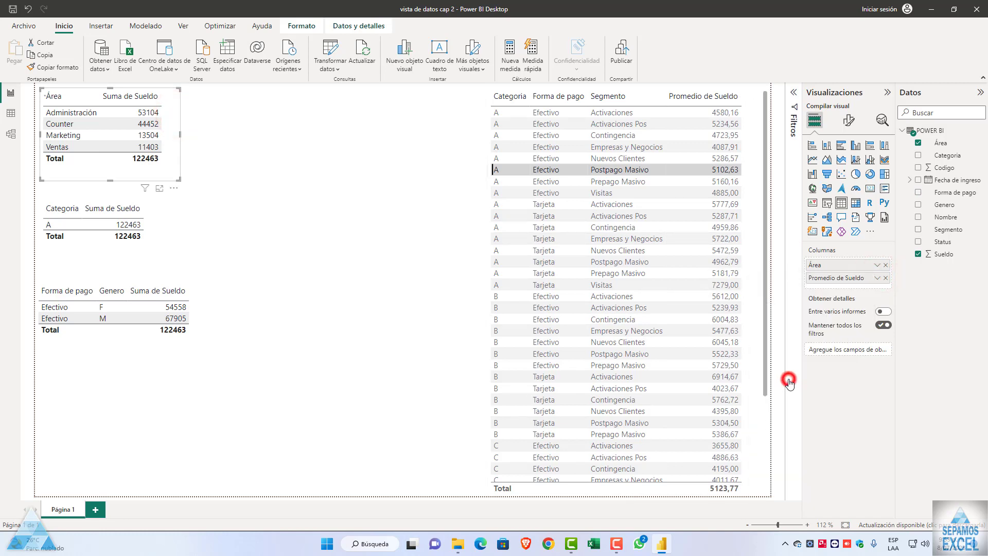
{"action": "left_click", "coordinate": [155, 229]}
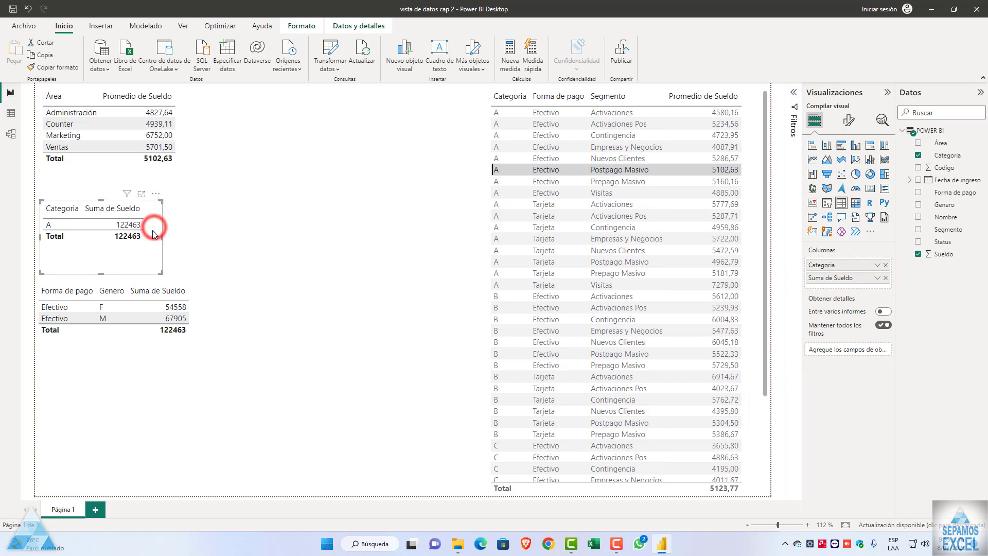
{"action": "left_click", "coordinate": [877, 278]}
{"action": "left_click", "coordinate": [787, 384]}
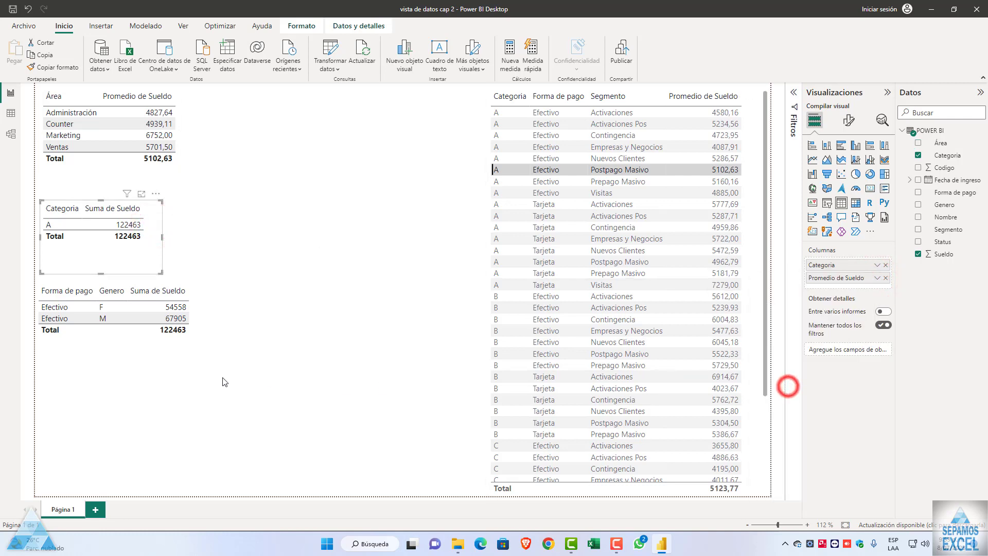
{"action": "left_click", "coordinate": [161, 348]}
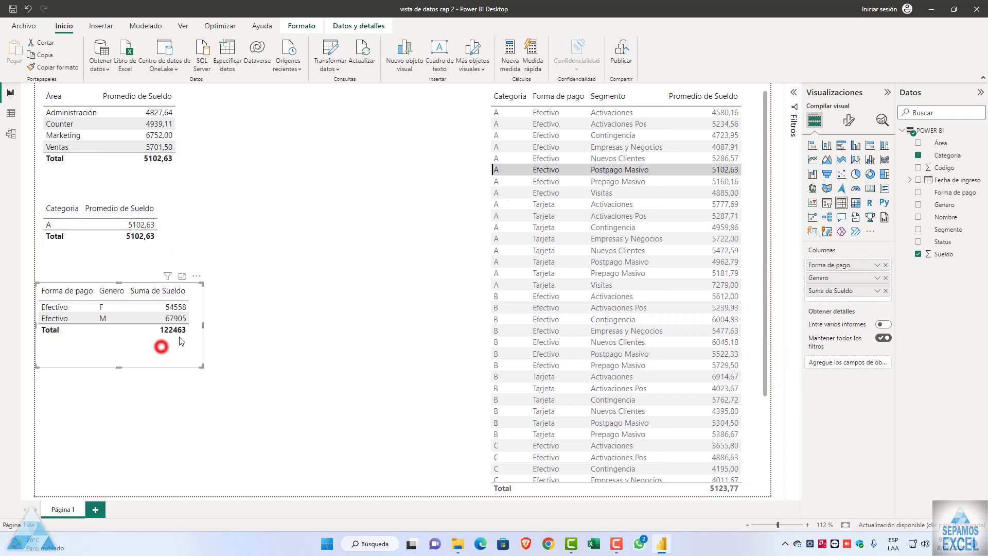
{"action": "left_click", "coordinate": [877, 290]}
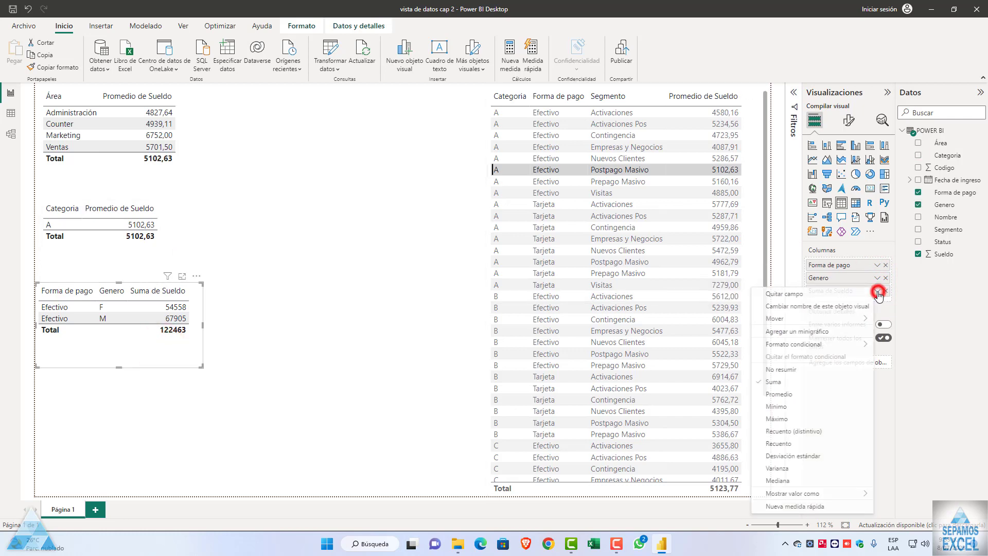
{"action": "left_click", "coordinate": [798, 394]}
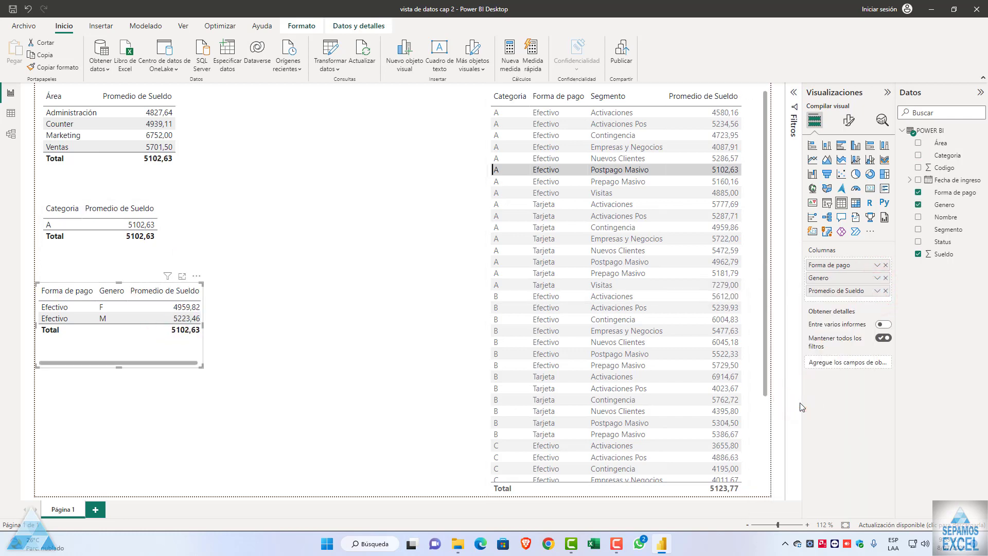
Stack the three small tables beside the large one and clear the row filter
{"action": "left_click_drag", "start_coordinate": [126, 172], "coordinate": [389, 187]}
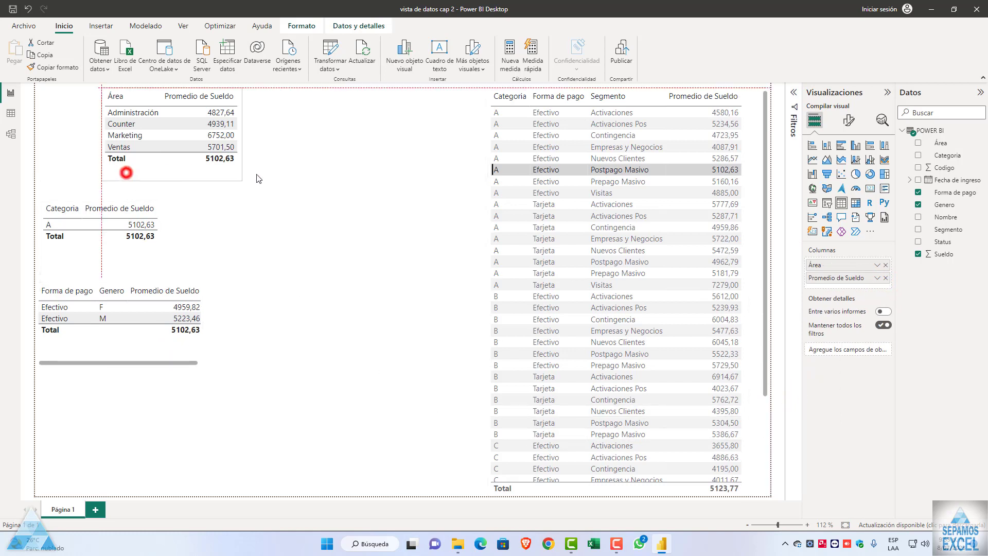
{"action": "left_click_drag", "start_coordinate": [123, 259], "coordinate": [402, 260]}
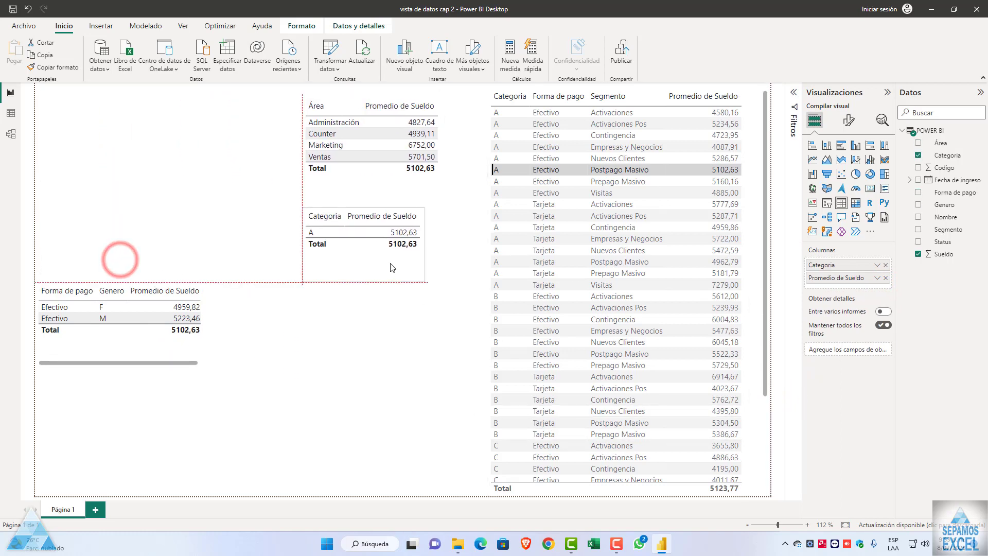
{"action": "left_click_drag", "start_coordinate": [415, 345], "coordinate": [455, 346]}
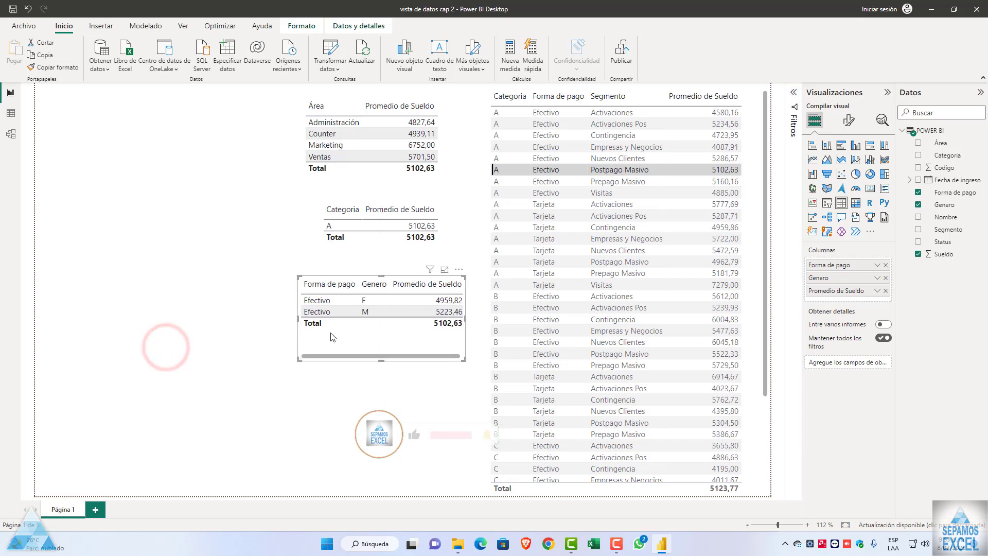
{"action": "left_click_drag", "start_coordinate": [298, 318], "coordinate": [281, 319]}
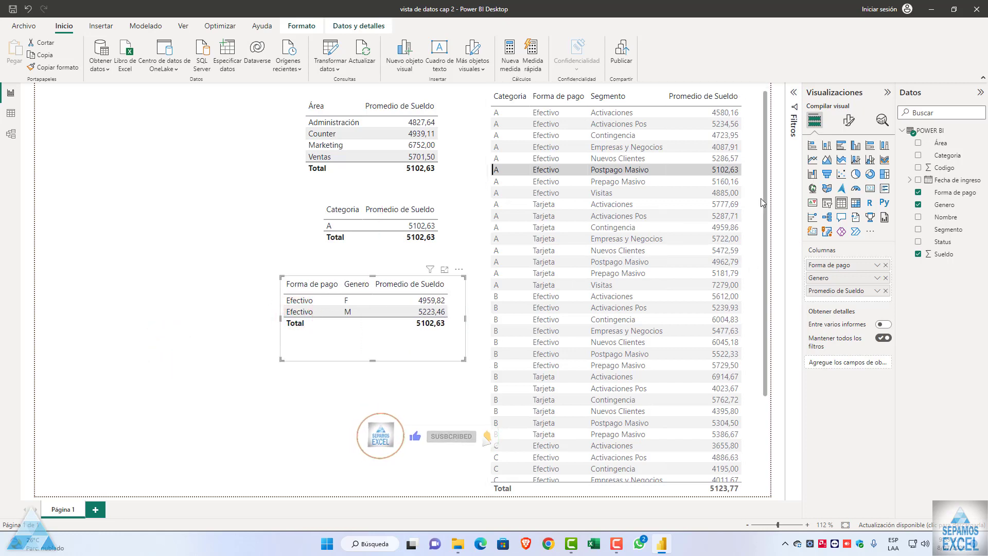
{"action": "left_click", "coordinate": [746, 151]}
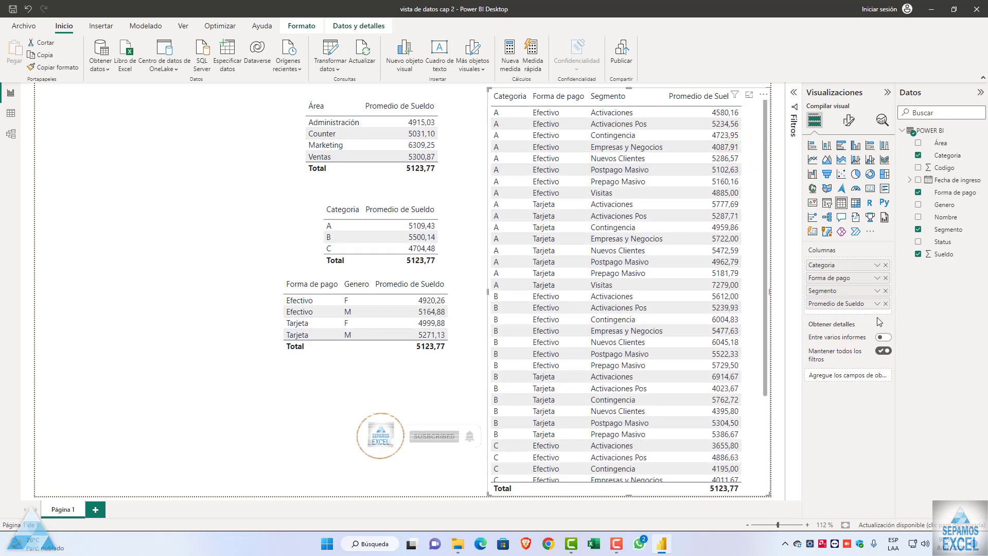
Set the Sueldo aggregation to Mínimo in the large table and the Área table
{"action": "left_click", "coordinate": [876, 303]}
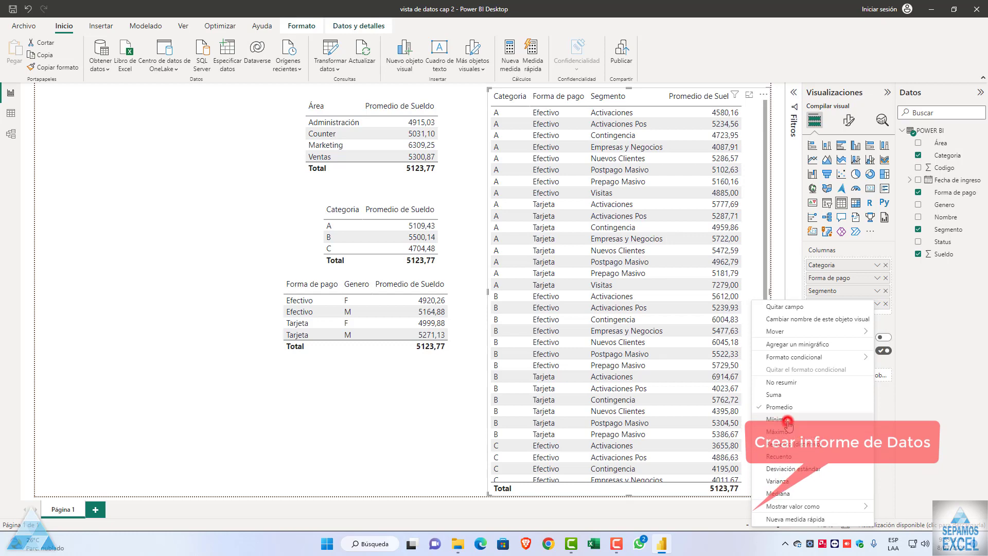
{"action": "left_click", "coordinate": [777, 420]}
{"action": "scroll", "coordinate": [673, 292], "scroll_direction": "down", "scroll_amount": 5}
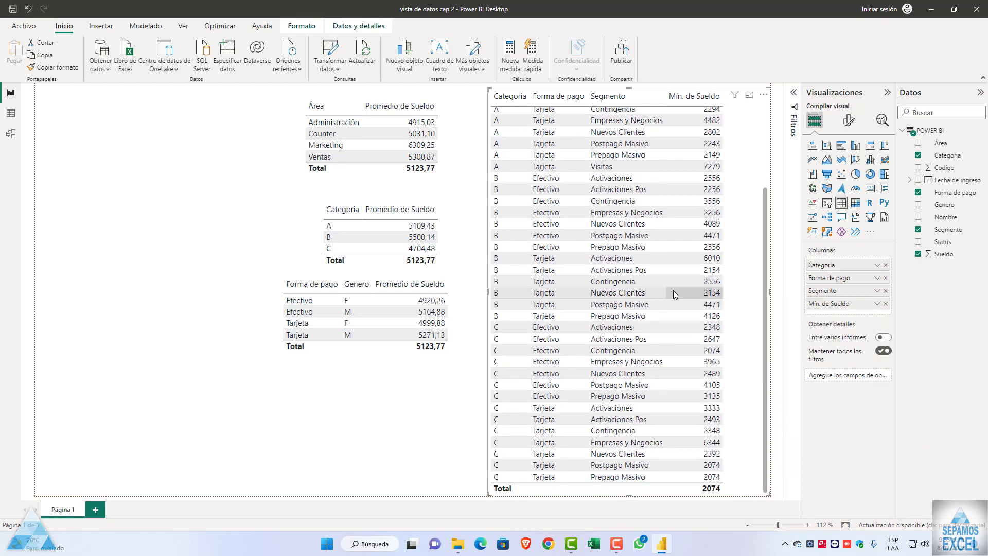
{"action": "scroll", "coordinate": [673, 294], "scroll_direction": "up", "scroll_amount": 5}
{"action": "scroll", "coordinate": [705, 249], "scroll_direction": "down", "scroll_amount": 5}
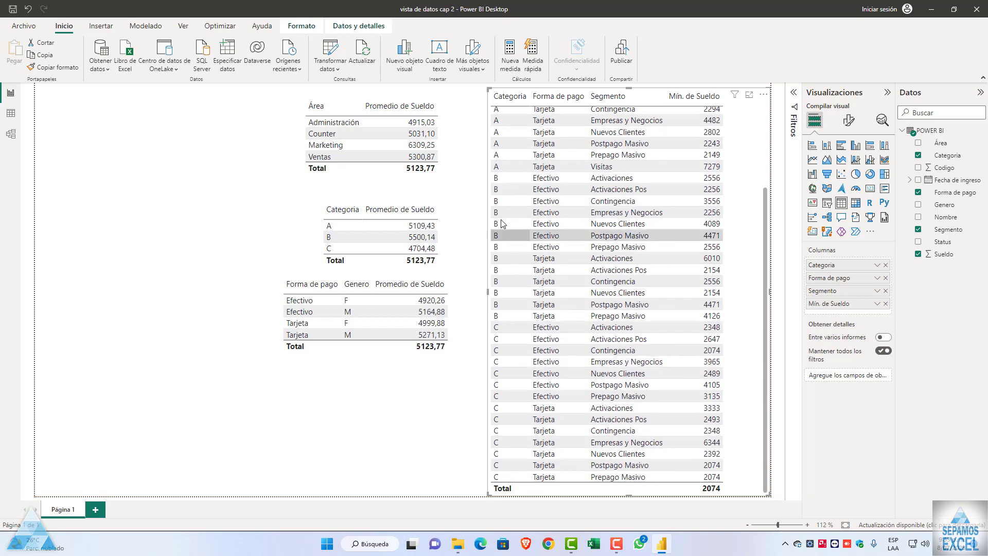
{"action": "left_click", "coordinate": [396, 183]}
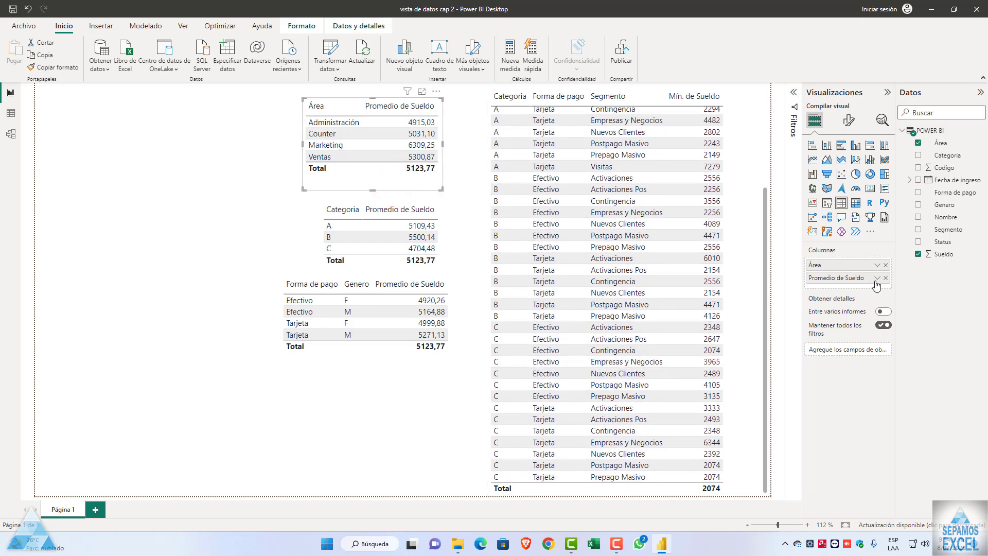
{"action": "left_click", "coordinate": [876, 279]}
{"action": "left_click", "coordinate": [776, 393]}
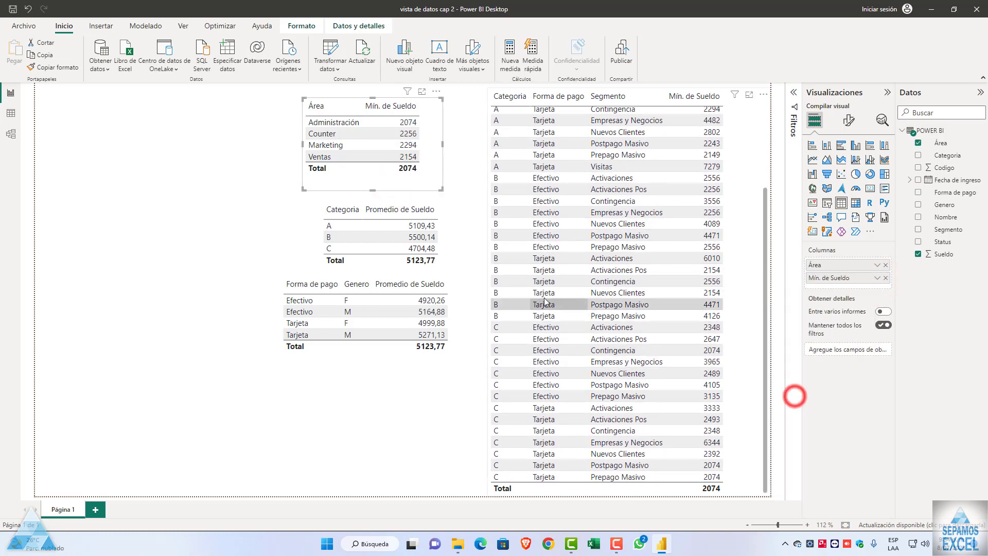
{"action": "left_click", "coordinate": [449, 249]}
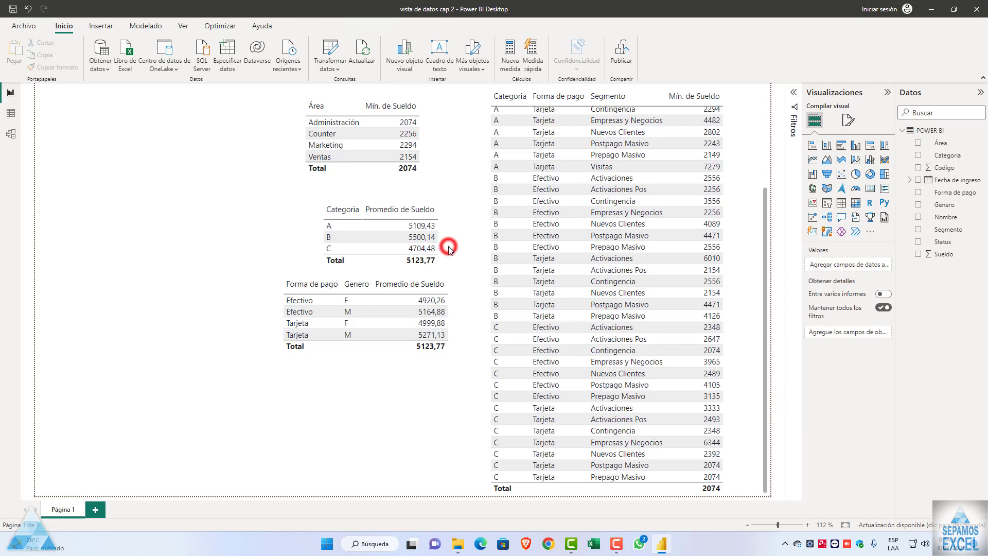
Set Sueldo to Mínimo in the Categoria and Forma de pago tables (A 2149, B 2154, C 2074)
{"action": "left_click", "coordinate": [403, 272]}
{"action": "left_click", "coordinate": [877, 280]}
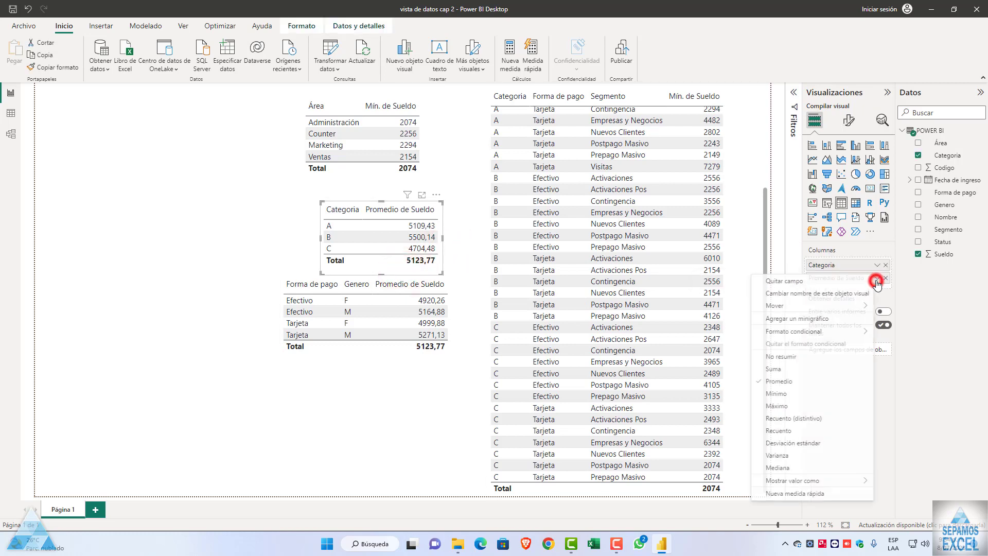
{"action": "left_click", "coordinate": [806, 393]}
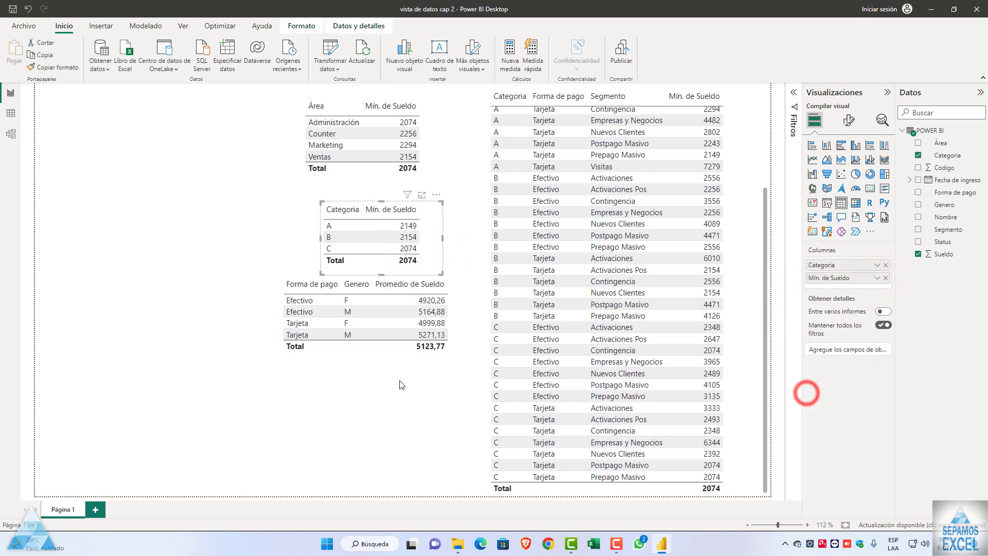
{"action": "left_click", "coordinate": [385, 356]}
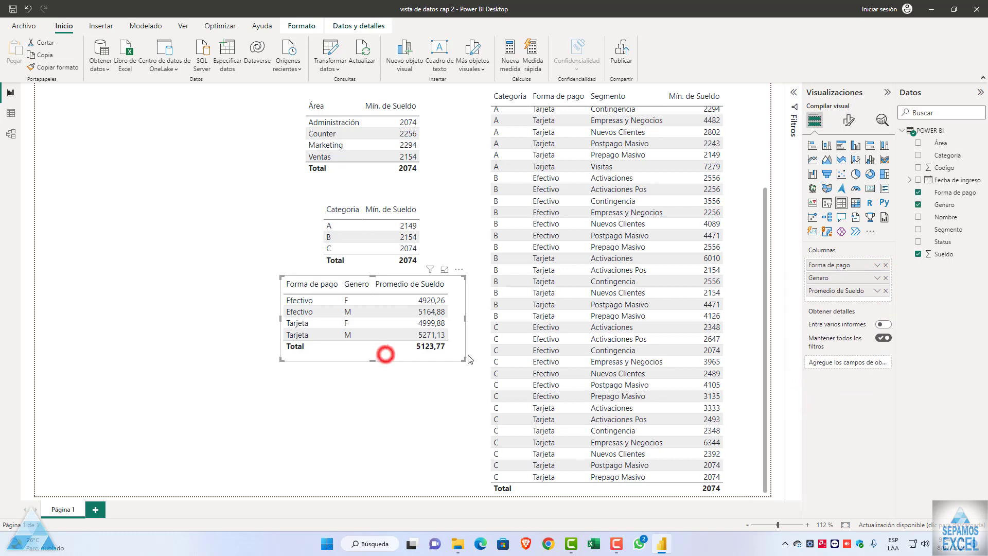
{"action": "left_click", "coordinate": [877, 291]}
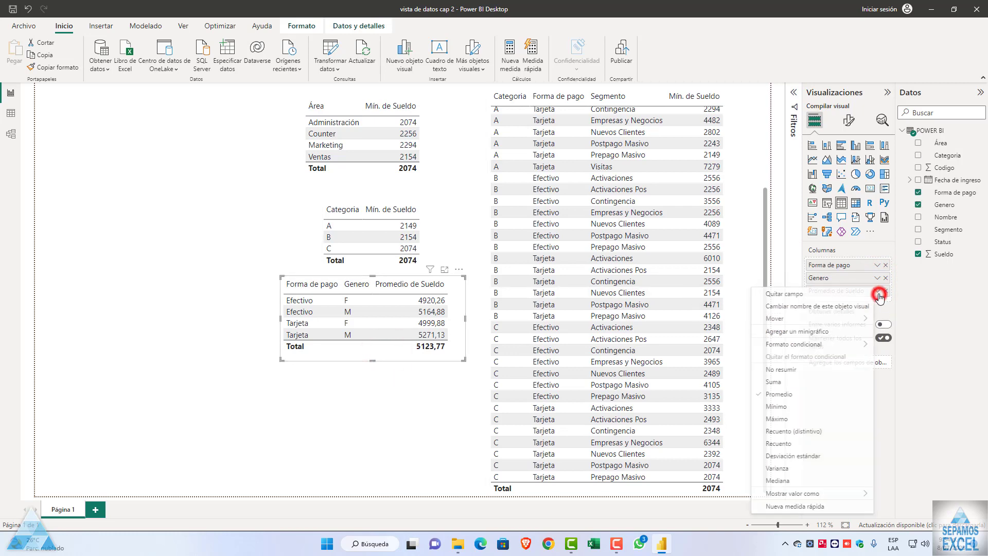
{"action": "left_click", "coordinate": [789, 406]}
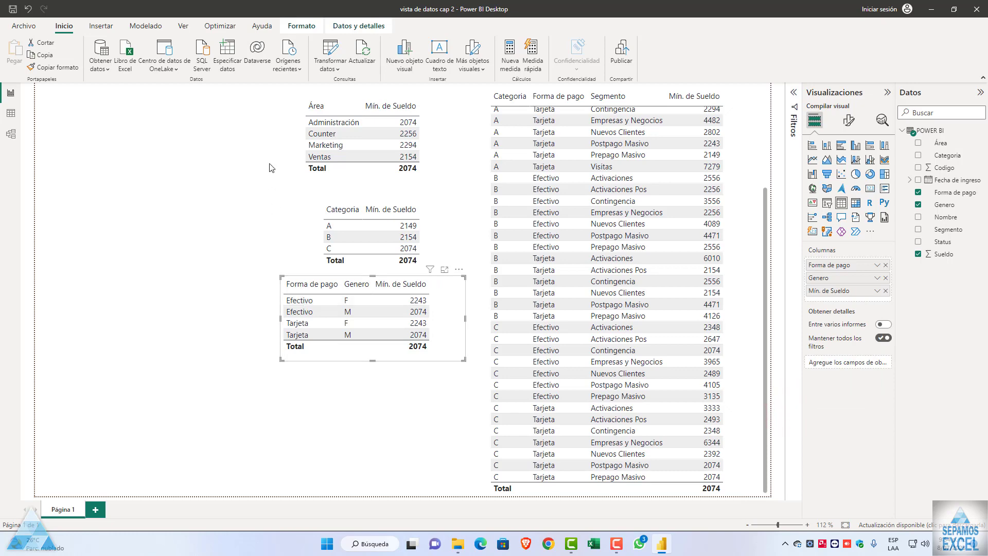
{"action": "mouse_move", "coordinate": [612, 178]}
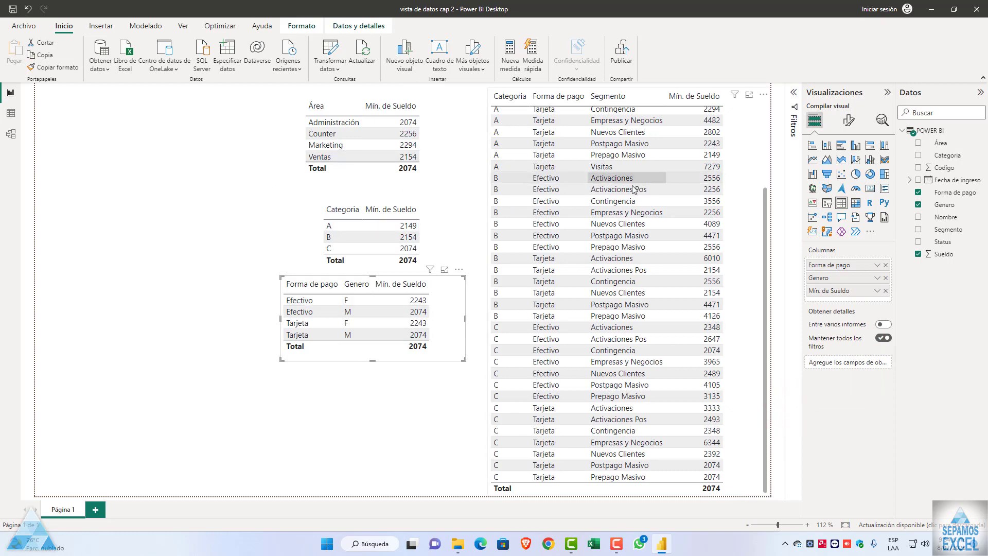
Switch the large table and the Área table from Mín. to Máx. de Sueldo
{"action": "scroll", "coordinate": [631, 190], "scroll_direction": "up", "scroll_amount": 3}
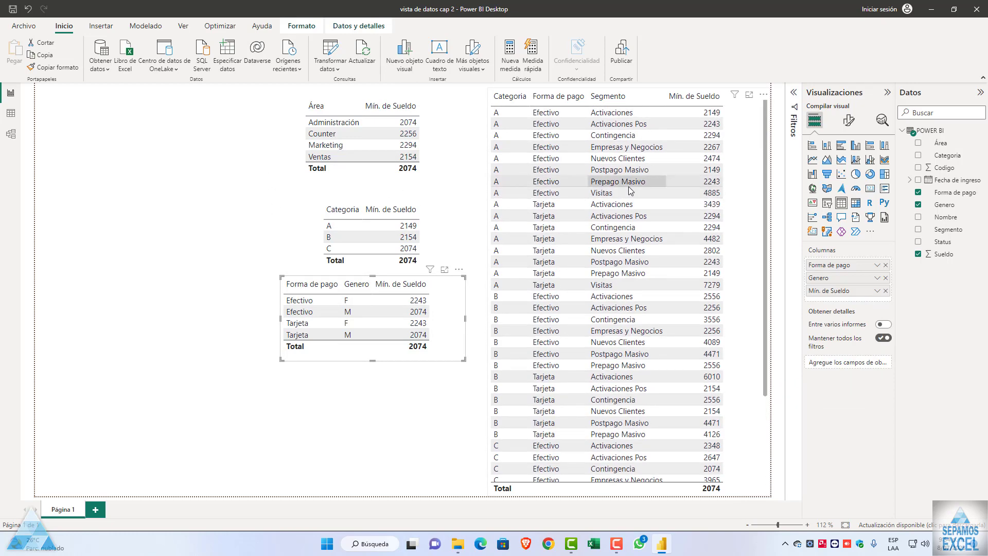
{"action": "left_click", "coordinate": [739, 149]}
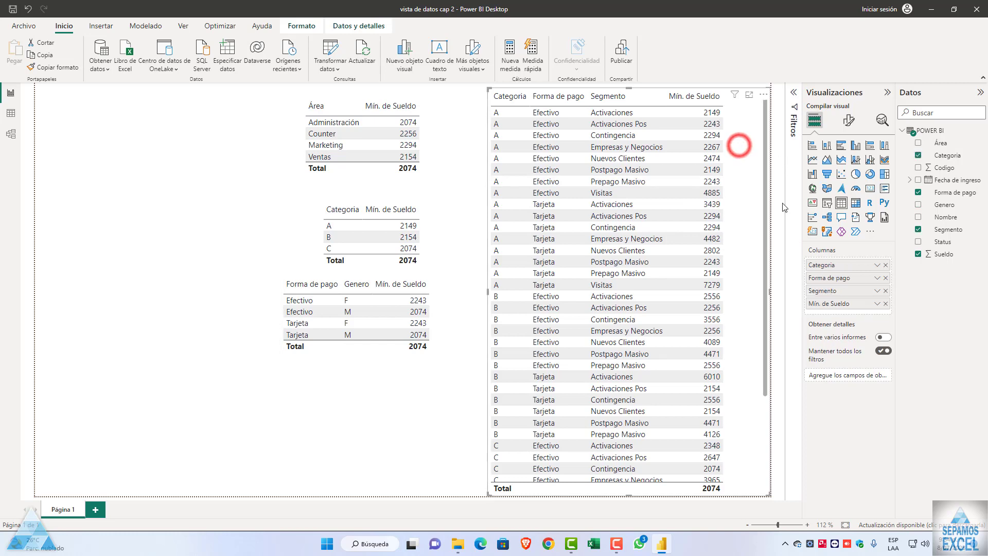
{"action": "left_click", "coordinate": [877, 304]}
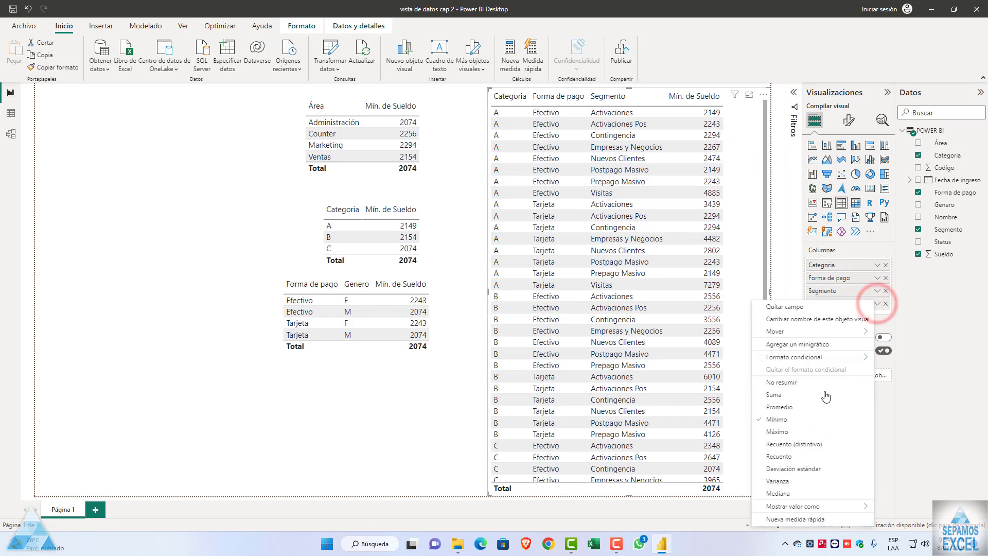
{"action": "left_click", "coordinate": [812, 432]}
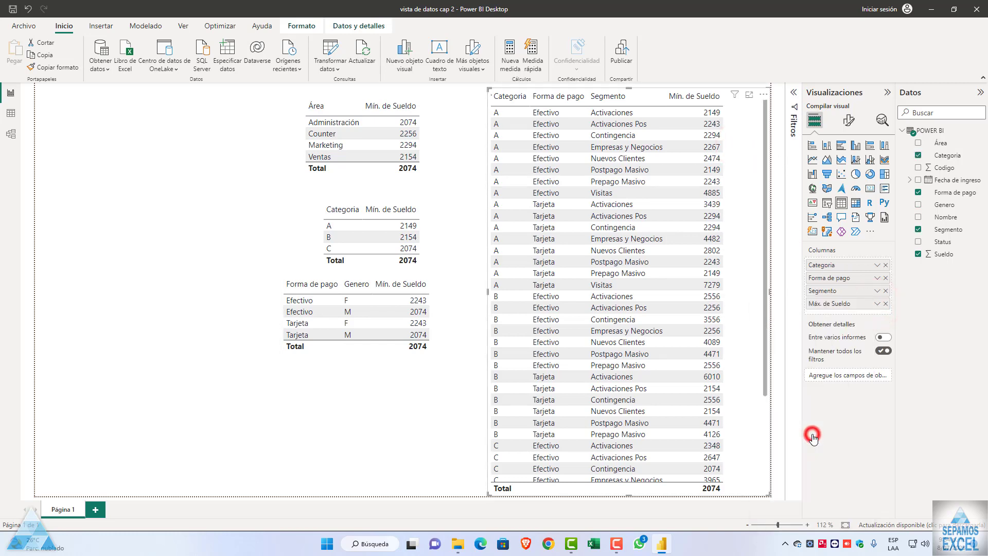
{"action": "left_click", "coordinate": [386, 179]}
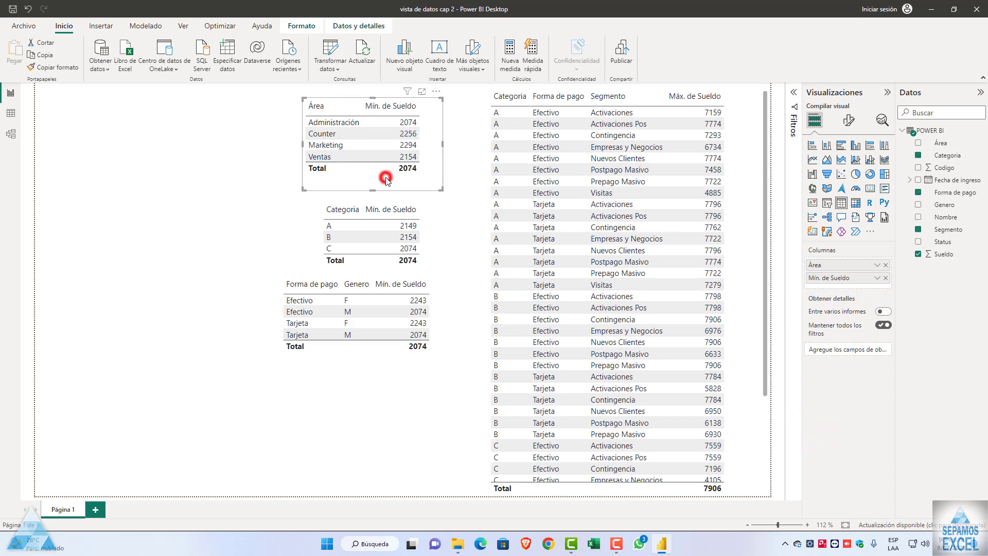
{"action": "left_click", "coordinate": [877, 278]}
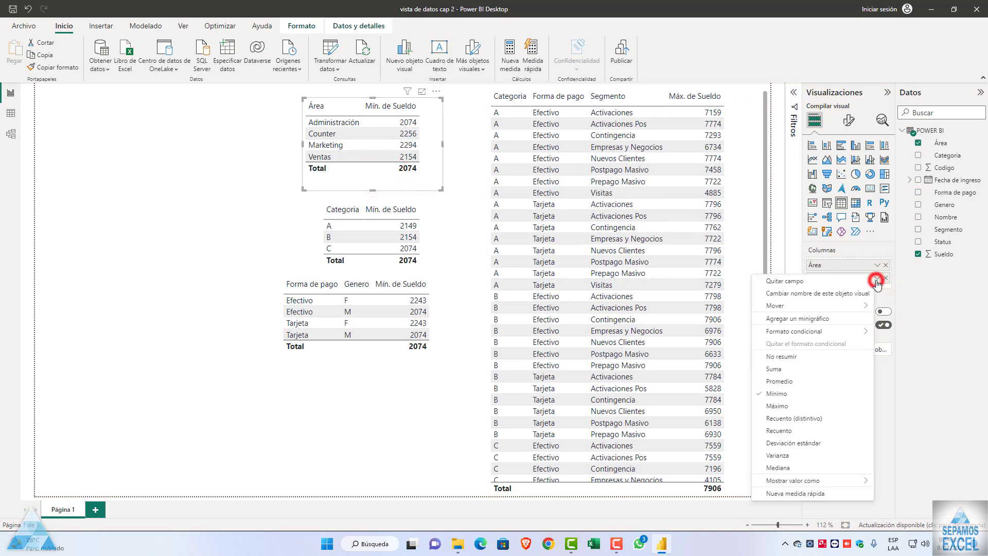
{"action": "left_click", "coordinate": [803, 406]}
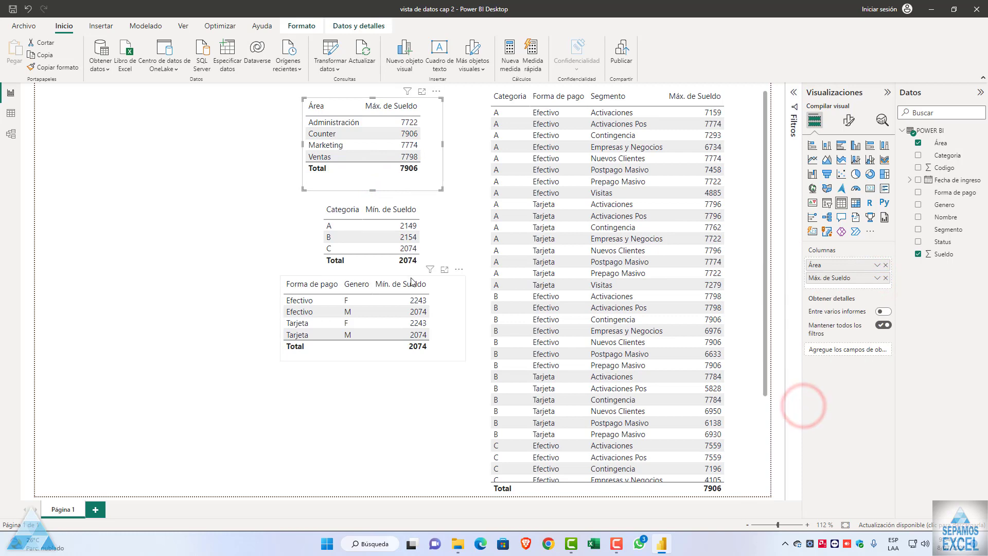
Switch the Categoria and Forma de pago/Genero tables to Máx. de Sueldo too
{"action": "left_click", "coordinate": [426, 261]}
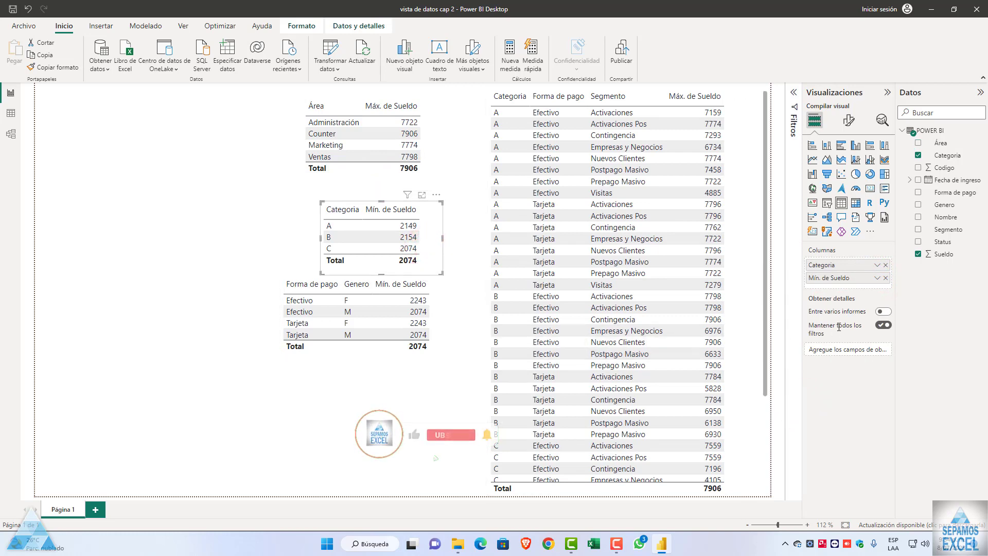
{"action": "left_click", "coordinate": [877, 278]}
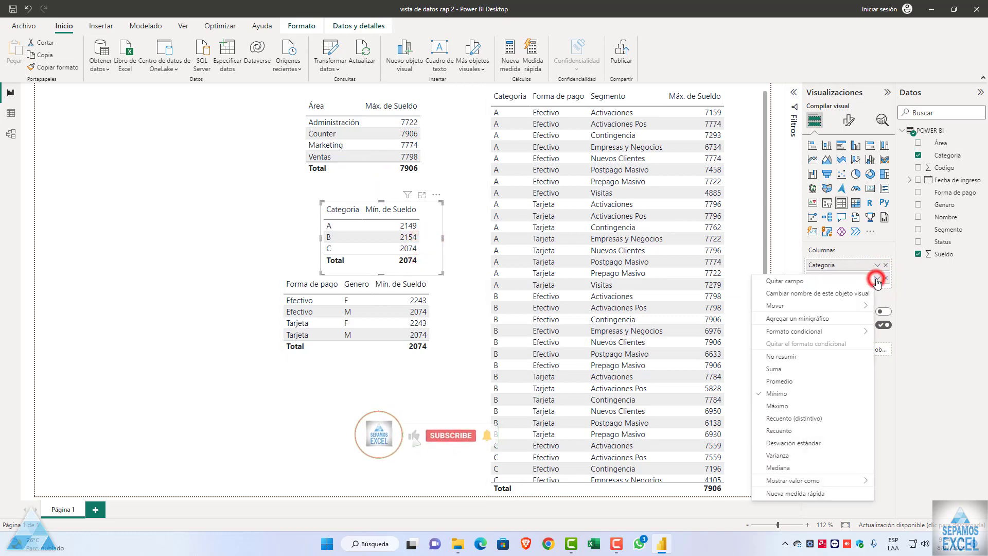
{"action": "left_click", "coordinate": [784, 401]}
{"action": "left_click", "coordinate": [440, 312]}
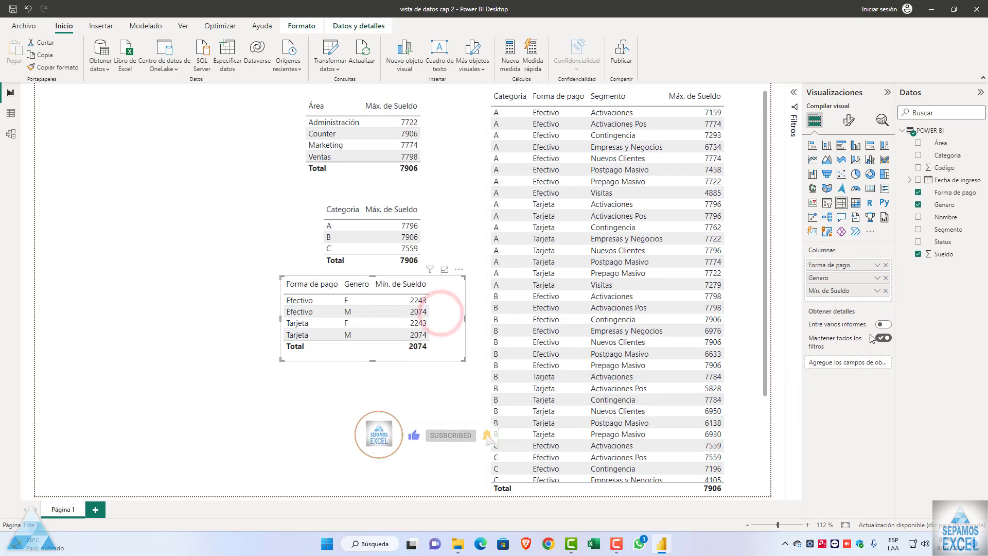
{"action": "left_click", "coordinate": [877, 291]}
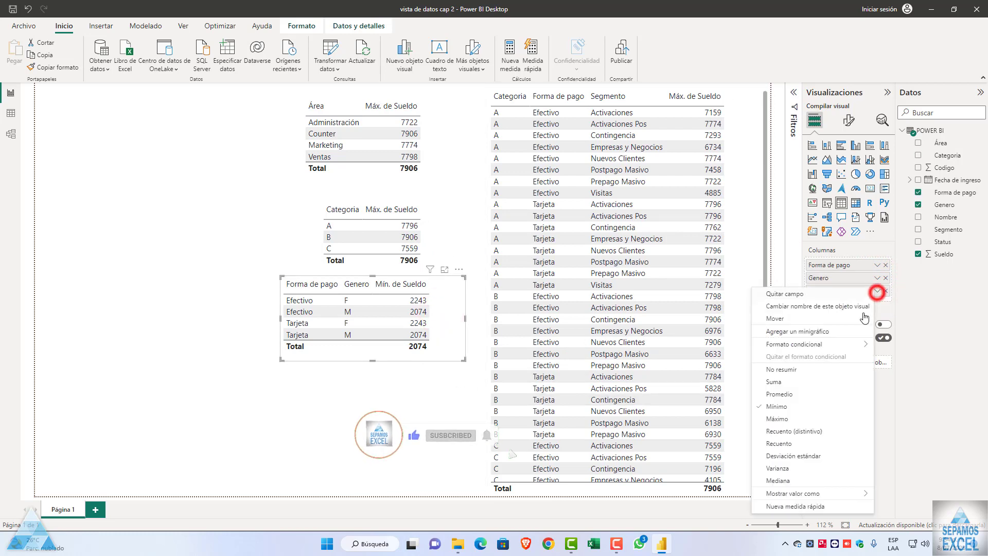
{"action": "left_click", "coordinate": [803, 418]}
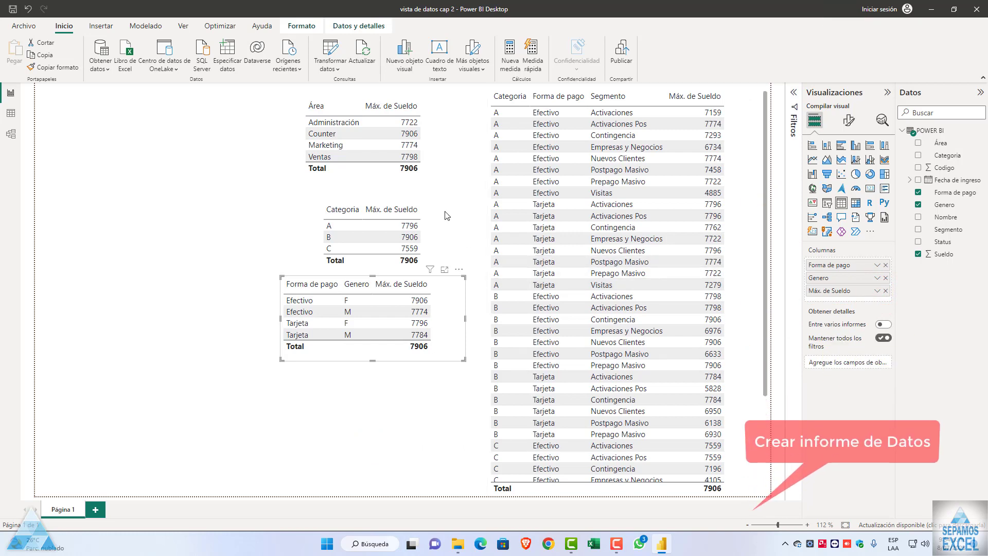
Set the large table's salary field to No resumir, listing values like 2149, 2267, 2418
{"action": "left_click", "coordinate": [735, 158]}
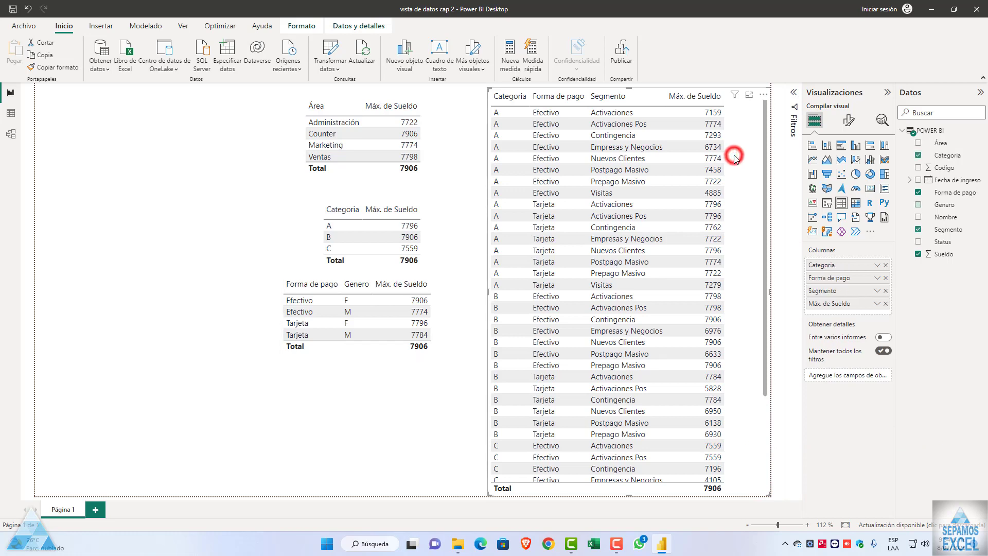
{"action": "left_click", "coordinate": [875, 304]}
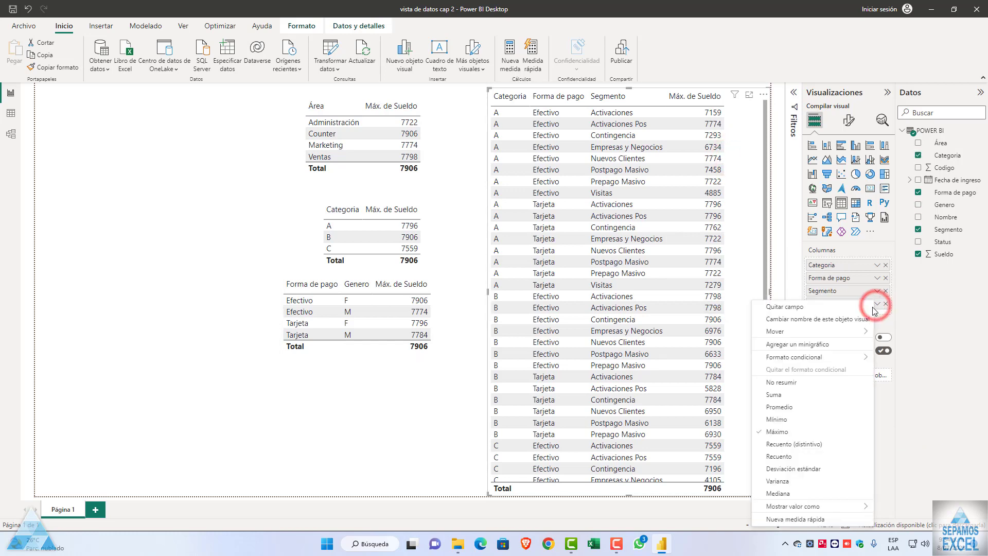
{"action": "left_click", "coordinate": [806, 383]}
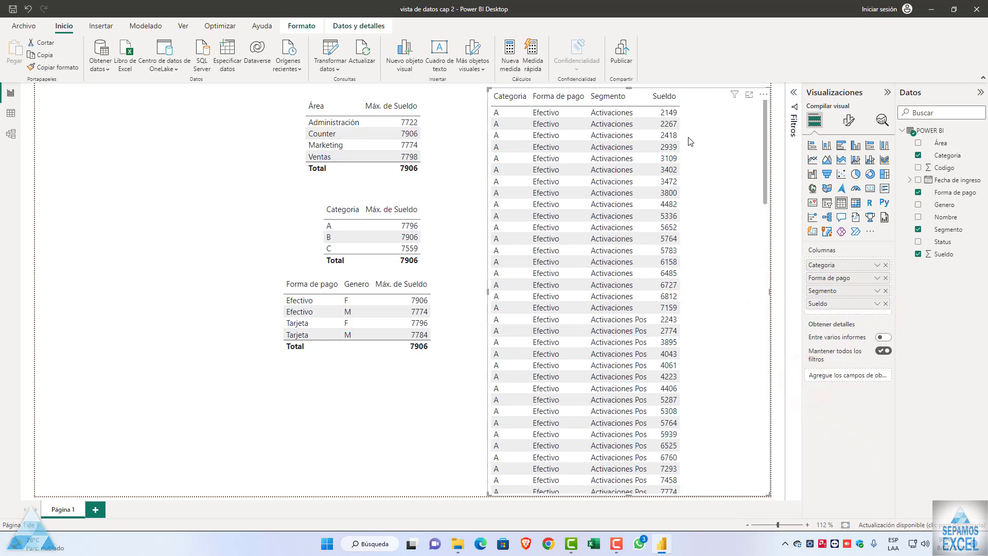
{"action": "scroll", "coordinate": [696, 251], "scroll_direction": "down", "scroll_amount": 10}
{"action": "scroll", "coordinate": [701, 265], "scroll_direction": "down", "scroll_amount": 10}
{"action": "scroll", "coordinate": [703, 264], "scroll_direction": "down", "scroll_amount": 3}
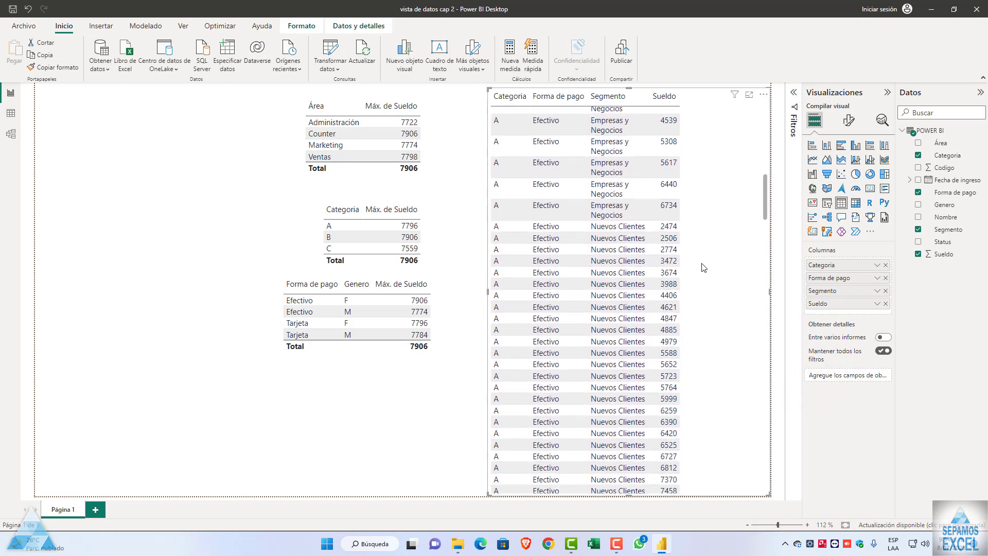
{"action": "scroll", "coordinate": [703, 267], "scroll_direction": "up", "scroll_amount": 10}
{"action": "scroll", "coordinate": [704, 268], "scroll_direction": "up", "scroll_amount": 7}
{"action": "scroll", "coordinate": [704, 266], "scroll_direction": "up", "scroll_amount": 3}
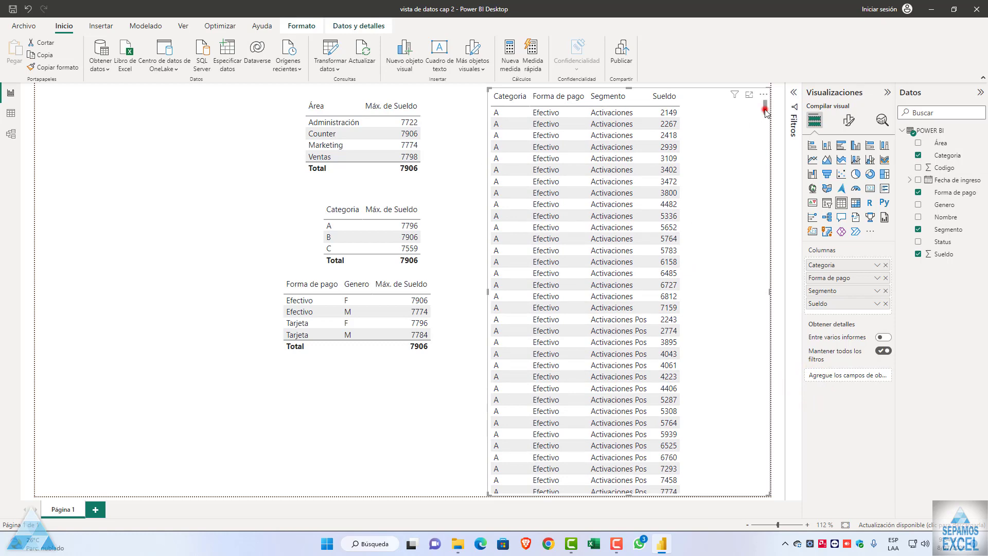
{"action": "left_click_drag", "start_coordinate": [765, 112], "coordinate": [761, 106]}
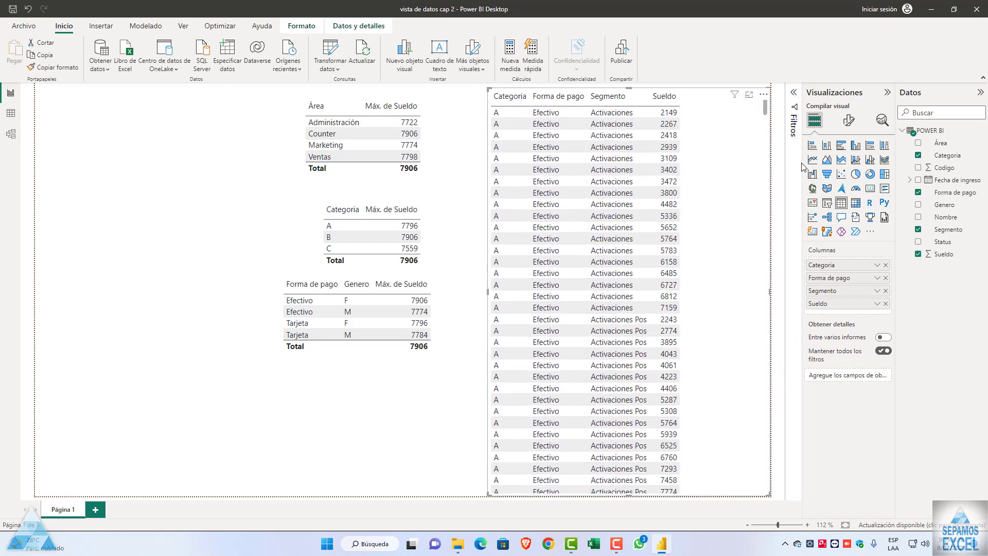
Change the large table and the Área table to Suma de Sueldo
{"action": "left_click", "coordinate": [877, 304]}
{"action": "left_click", "coordinate": [783, 382]}
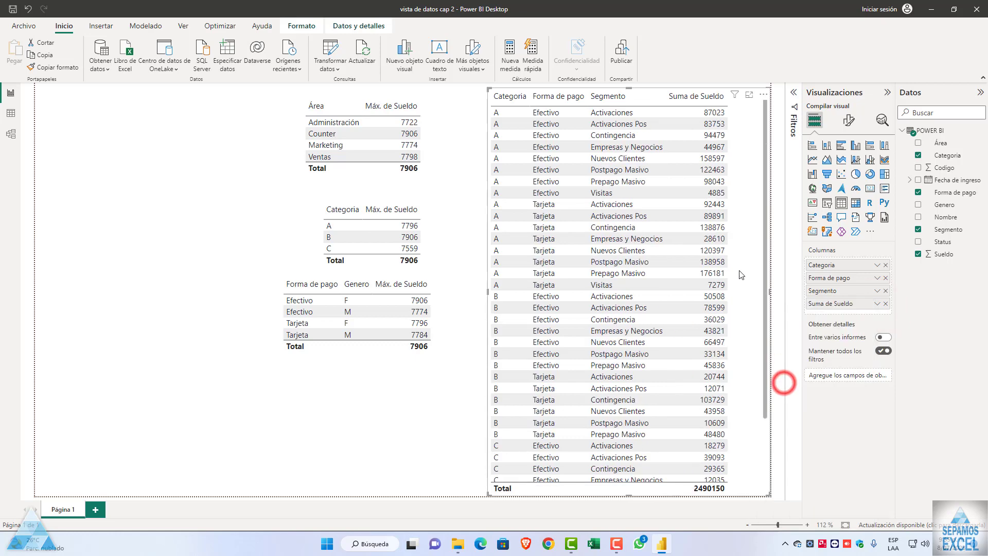
{"action": "scroll", "coordinate": [679, 206], "scroll_direction": "down", "scroll_amount": 3}
{"action": "scroll", "coordinate": [679, 206], "scroll_direction": "up", "scroll_amount": 3}
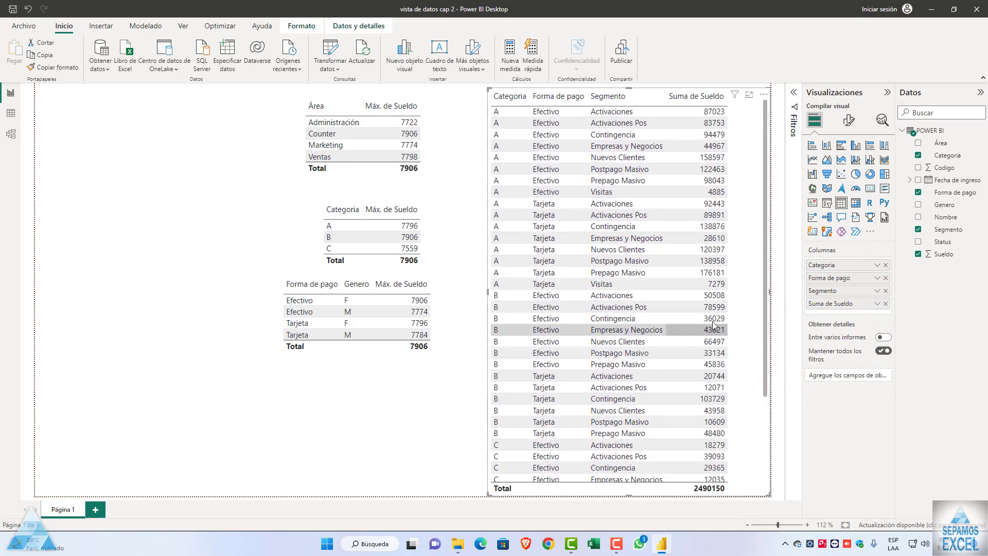
{"action": "left_click", "coordinate": [417, 180]}
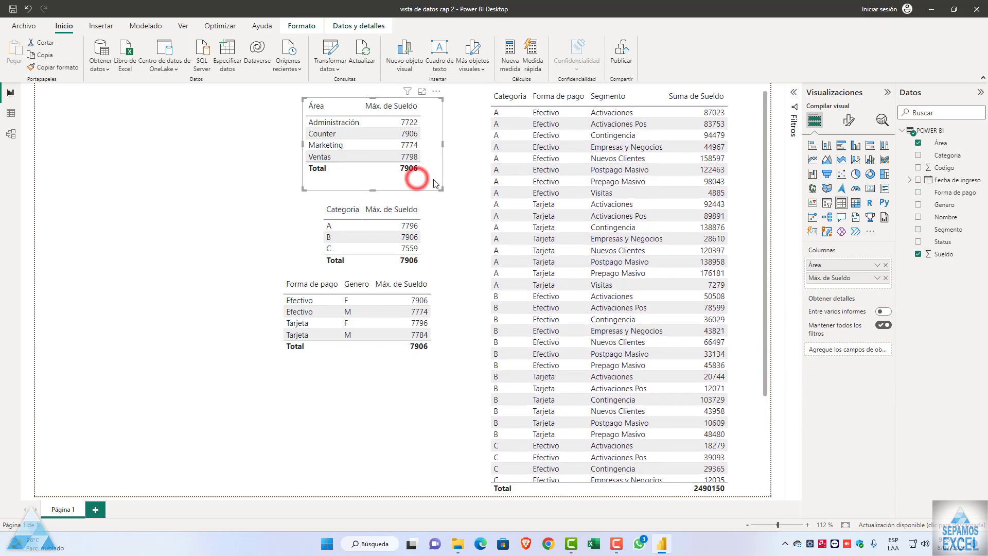
{"action": "left_click", "coordinate": [876, 281]}
{"action": "left_click", "coordinate": [795, 368]}
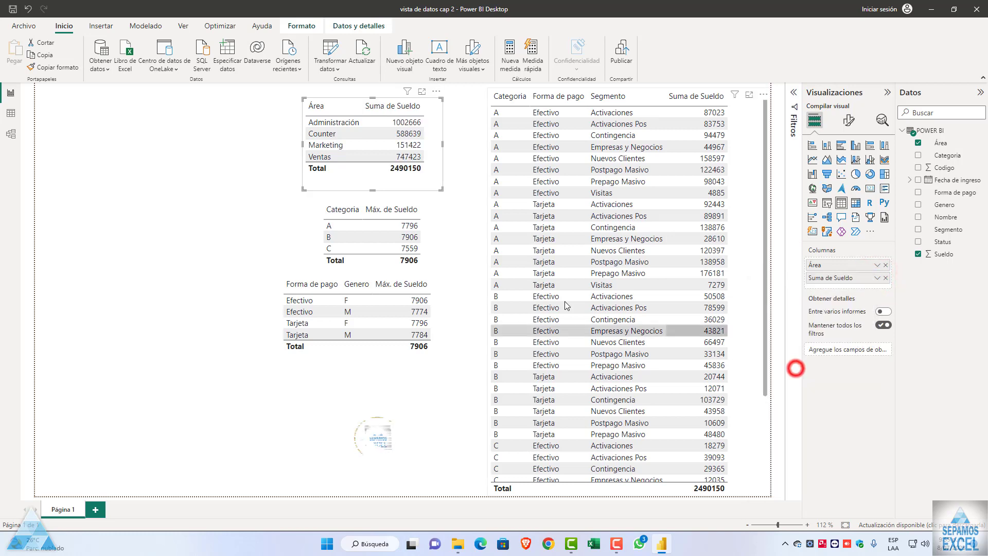
Change the Categoria and Forma de pago/Genero tables to Suma de Sueldo
{"action": "left_click", "coordinate": [431, 233]}
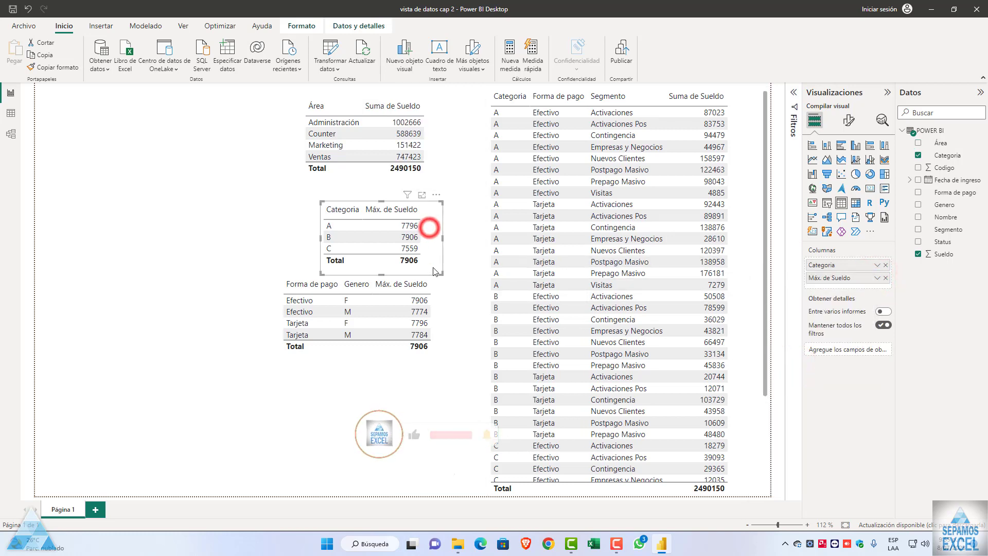
{"action": "left_click", "coordinate": [876, 280]}
{"action": "left_click", "coordinate": [802, 366]}
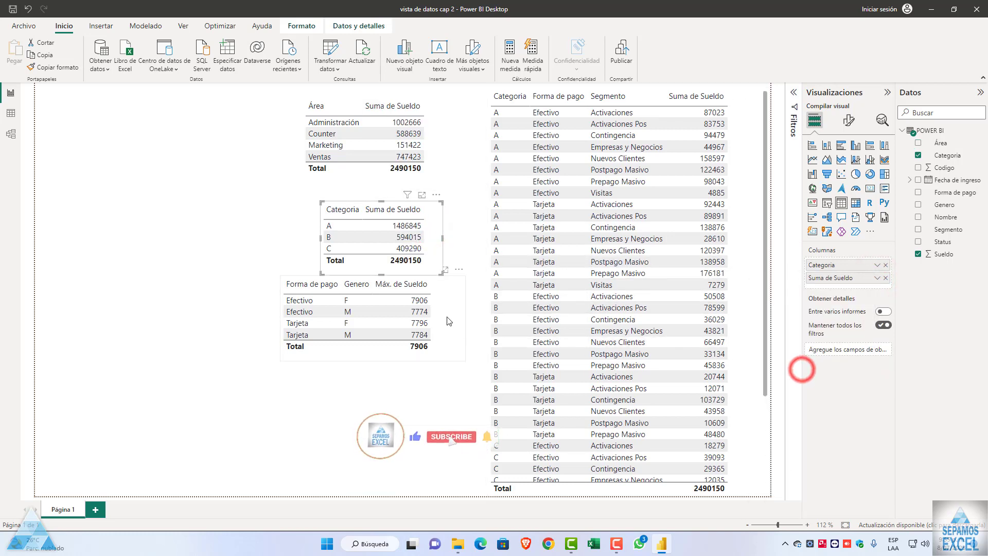
{"action": "left_click", "coordinate": [442, 307]}
{"action": "left_click", "coordinate": [877, 291]}
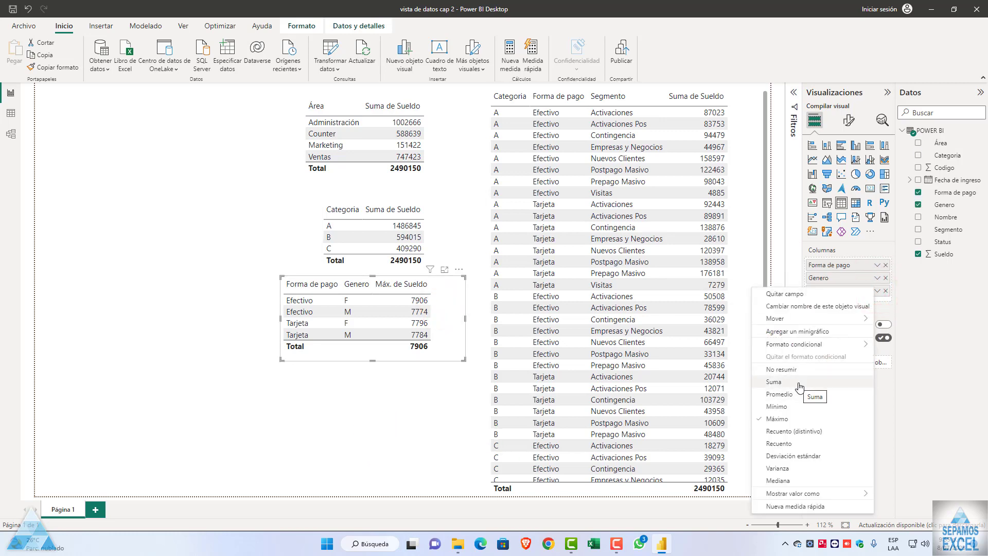
{"action": "left_click", "coordinate": [799, 384]}
{"action": "left_click", "coordinate": [319, 405]}
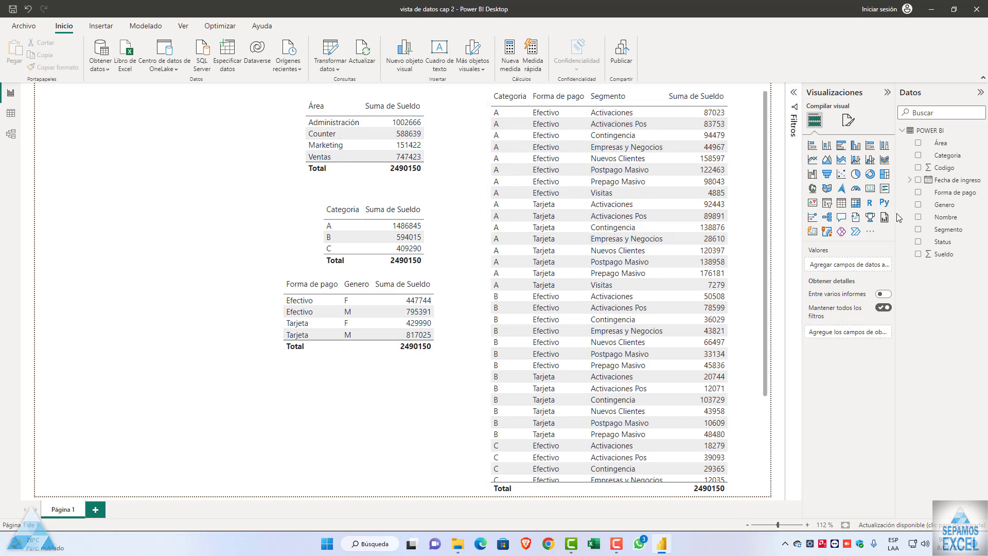
Remove the accidentally added Codigo visual from the page
{"action": "left_click", "coordinate": [917, 168]}
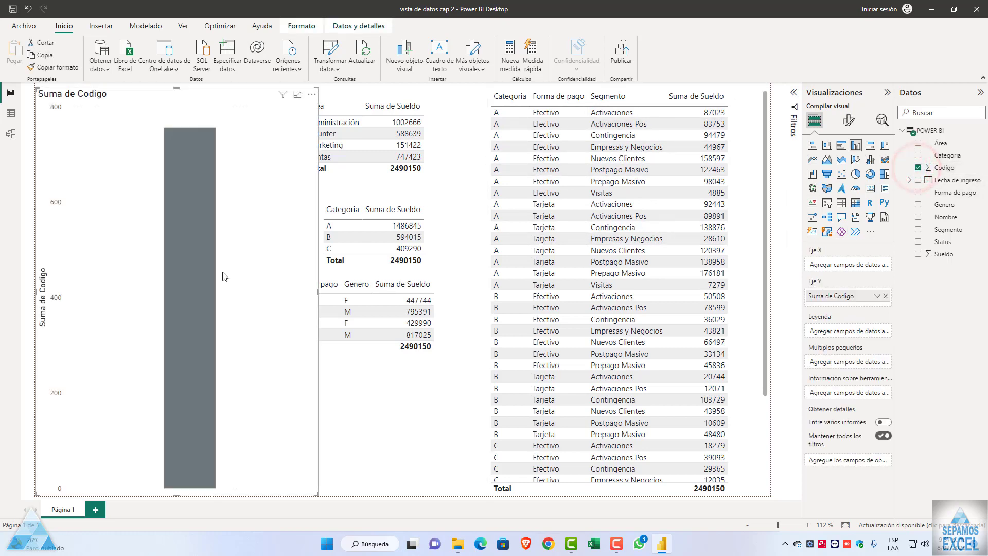
{"action": "left_click", "coordinate": [917, 168]}
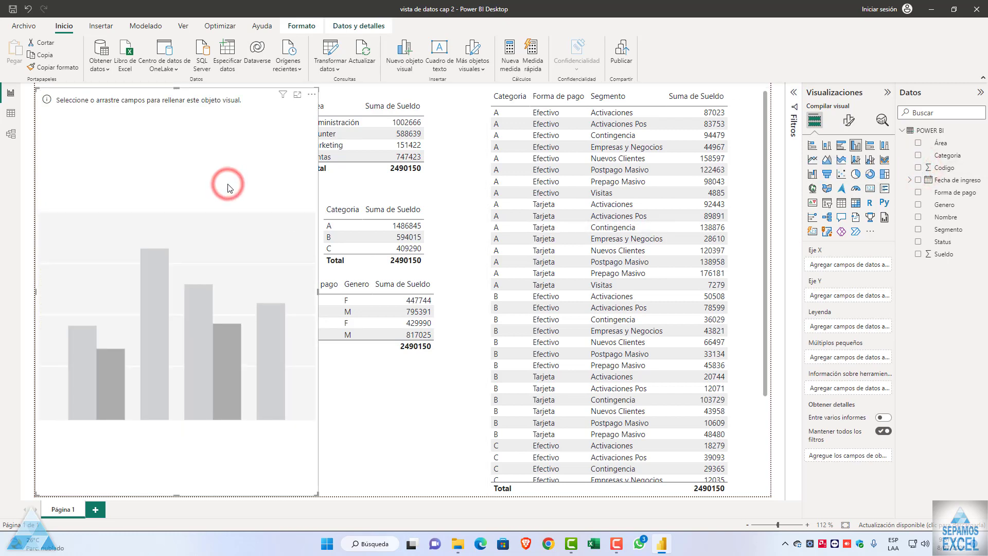
{"action": "key", "text": "Delete"}
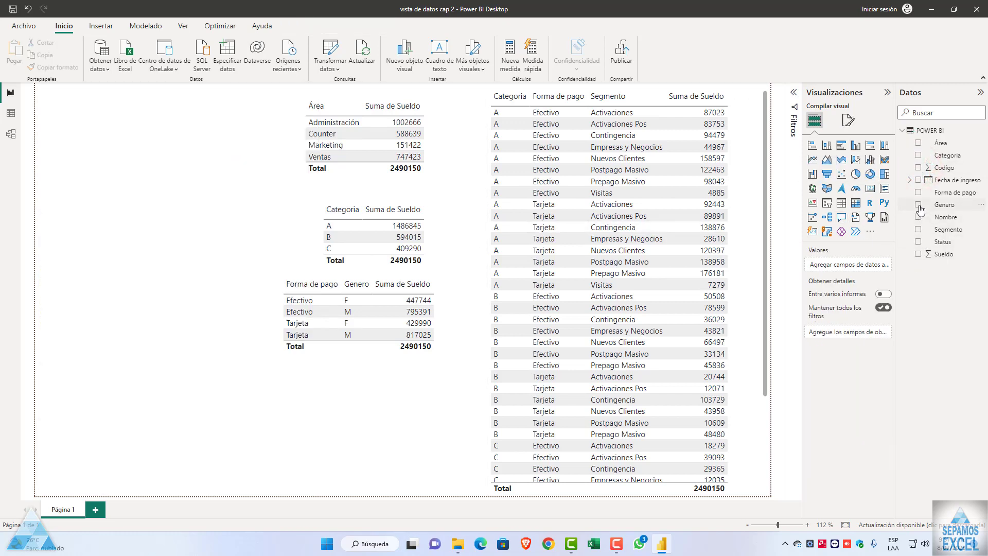
Build a top-left table of Genero, Status and Suma de Sueldo, sized to fit
{"action": "left_click", "coordinate": [918, 205]}
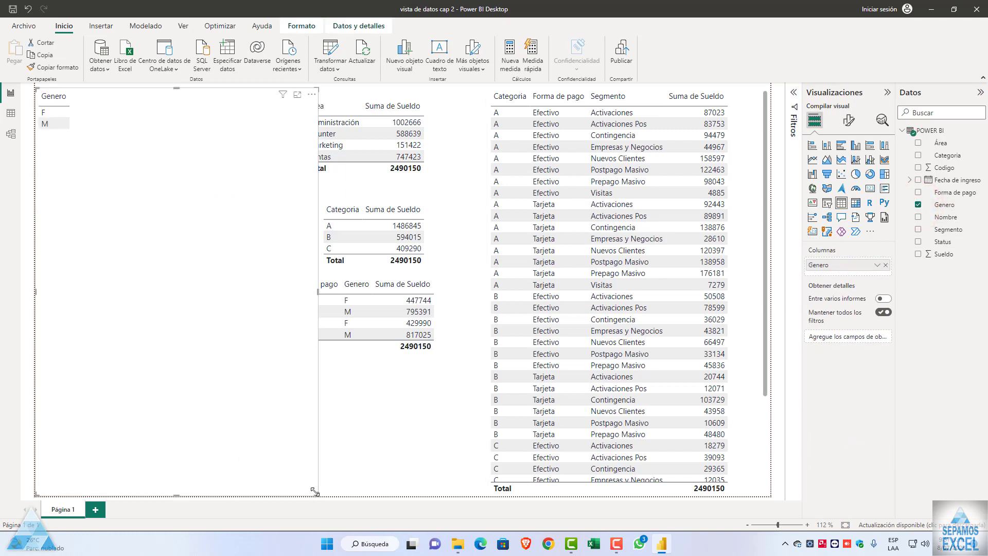
{"action": "left_click_drag", "start_coordinate": [314, 491], "coordinate": [155, 195]}
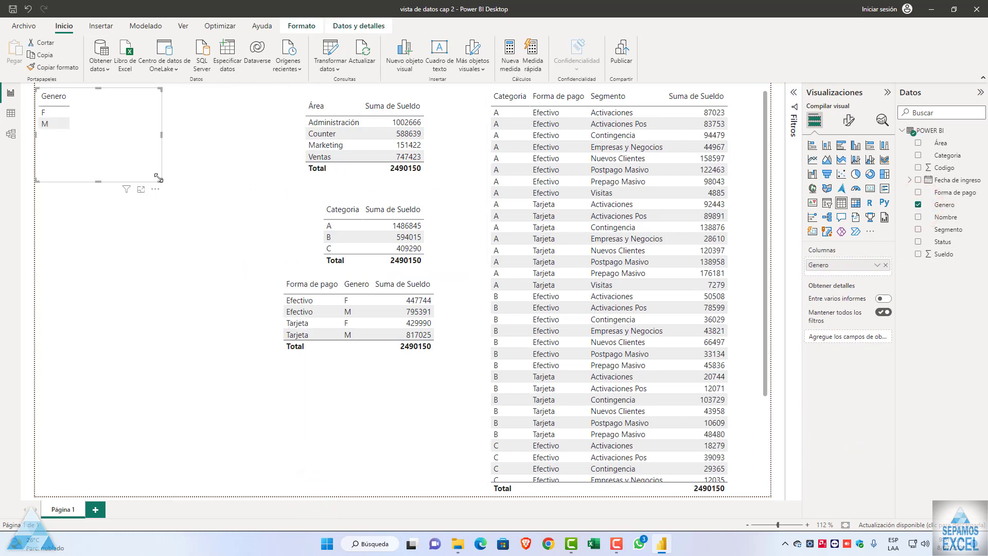
{"action": "left_click", "coordinate": [917, 242]}
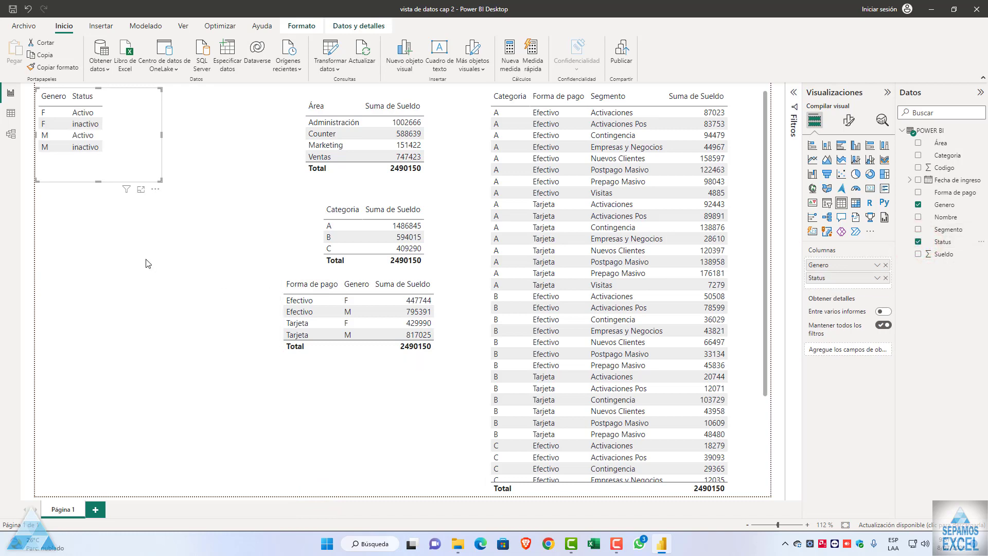
{"action": "left_click", "coordinate": [917, 254]}
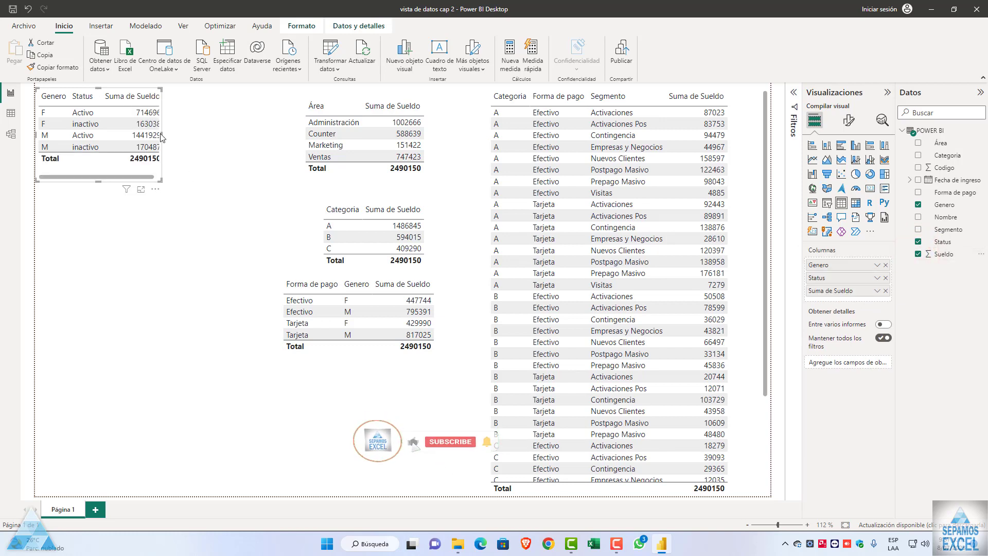
{"action": "left_click_drag", "start_coordinate": [163, 134], "coordinate": [191, 134]}
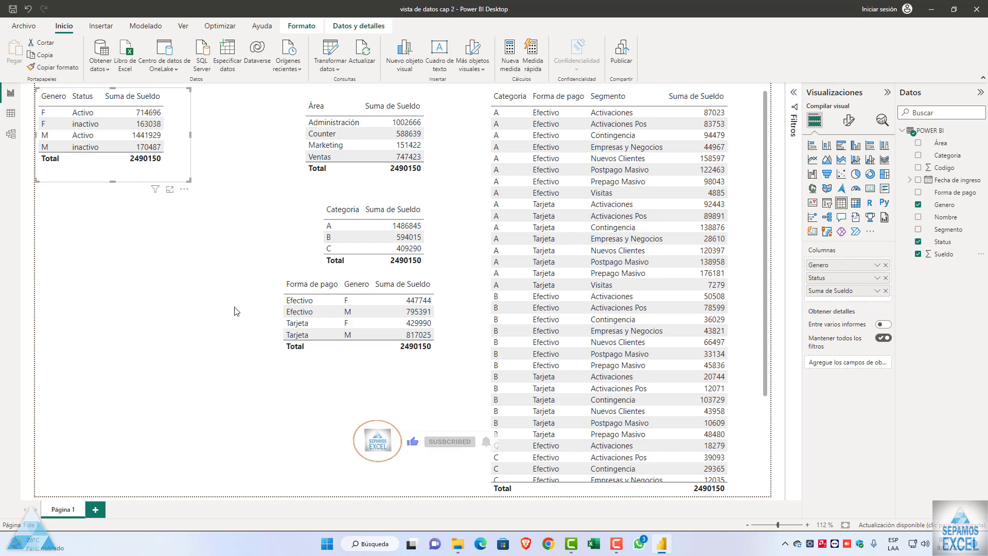
{"action": "left_click", "coordinate": [198, 332]}
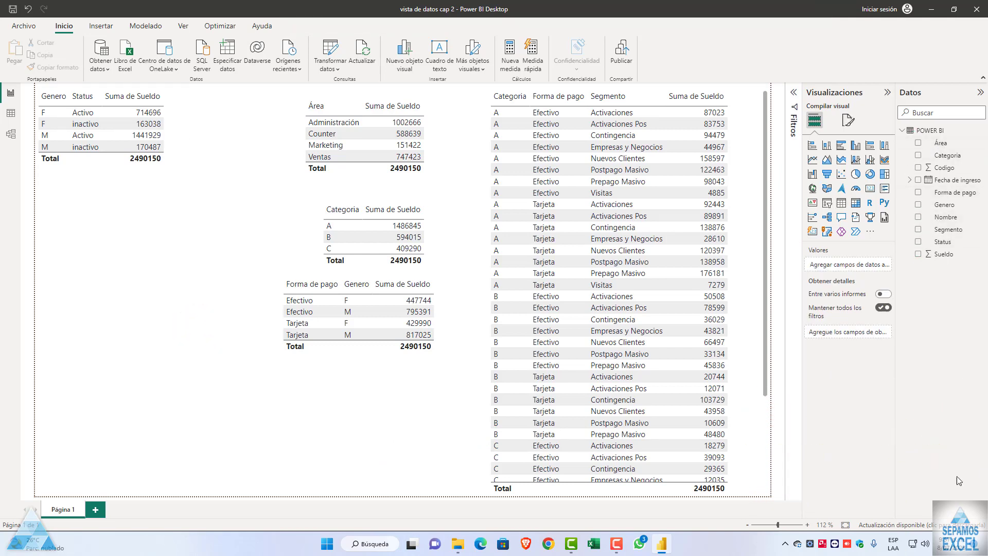
Build a wide table of Forma de pago, Genero, Segmento and Suma de Sueldo
{"action": "left_click", "coordinate": [917, 192]}
{"action": "left_click", "coordinate": [918, 204]}
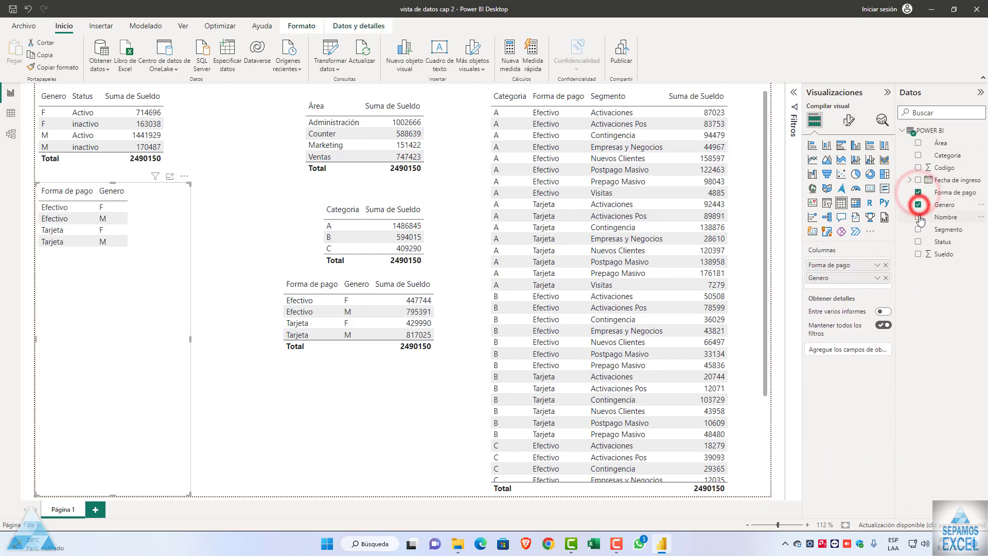
{"action": "left_click", "coordinate": [918, 216]}
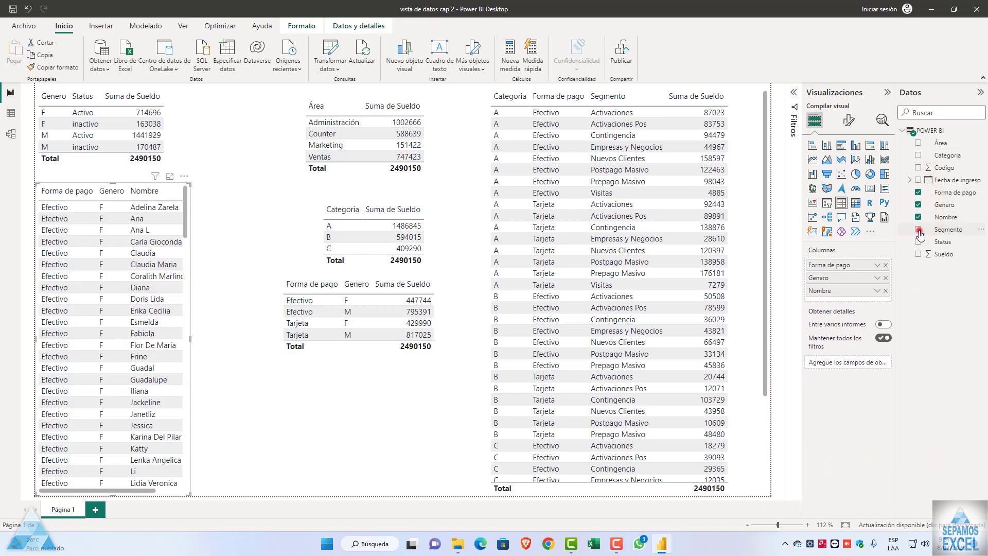
{"action": "left_click", "coordinate": [918, 230]}
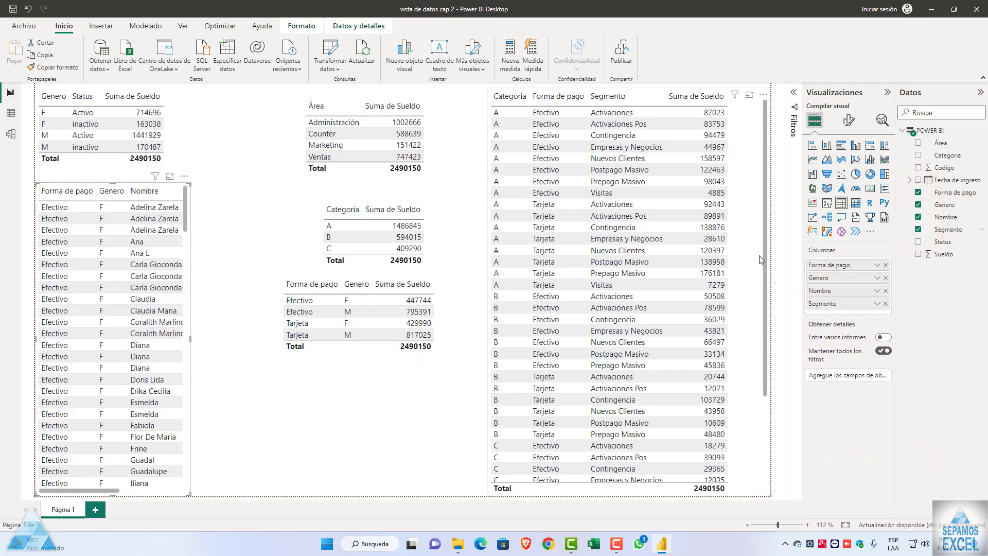
{"action": "mouse_move", "coordinate": [191, 340]}
{"action": "left_mouse_down"}
{"action": "mouse_move", "coordinate": [396, 329]}
{"action": "mouse_move", "coordinate": [304, 329]}
{"action": "left_mouse_up"}
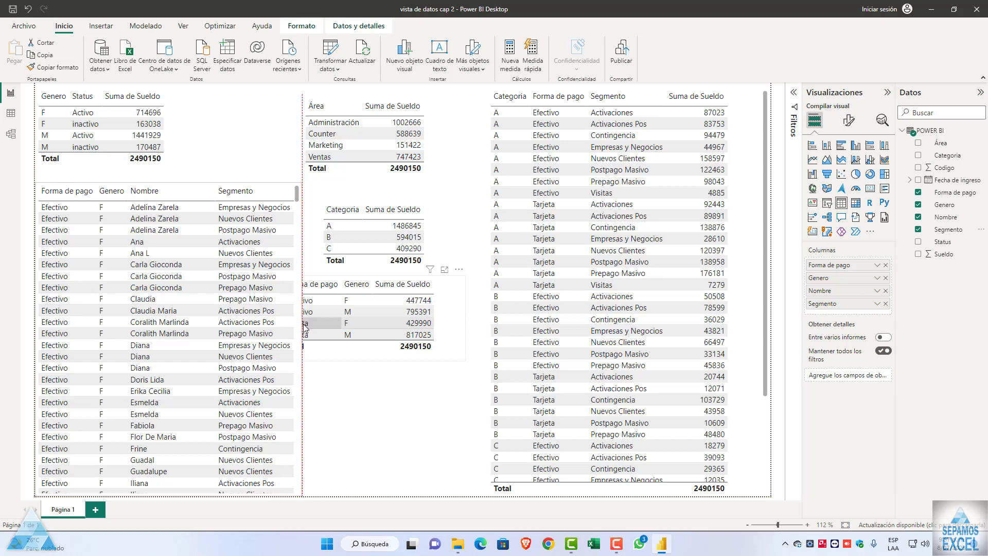
{"action": "left_click", "coordinate": [917, 218]}
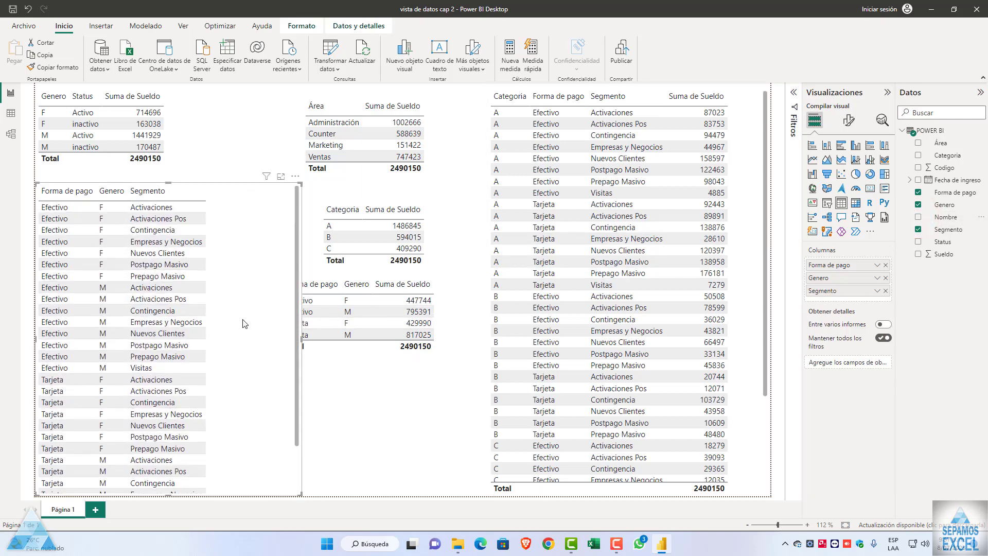
{"action": "scroll", "coordinate": [244, 323], "scroll_direction": "down", "scroll_amount": 3}
{"action": "left_click", "coordinate": [918, 254]}
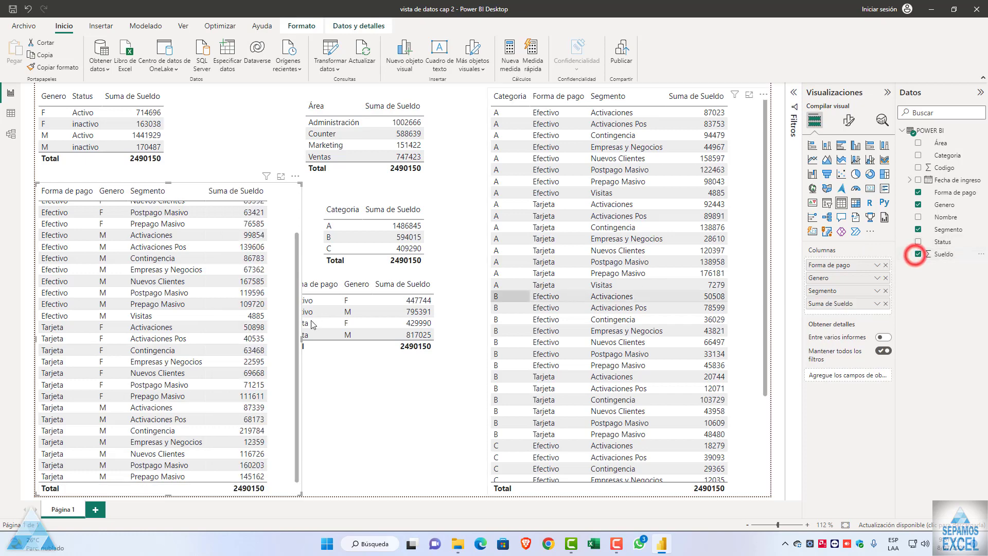
Shift the Área, Categoria and Forma de pago/Genero tables right, clear of the new table
{"action": "left_click", "coordinate": [352, 108]}
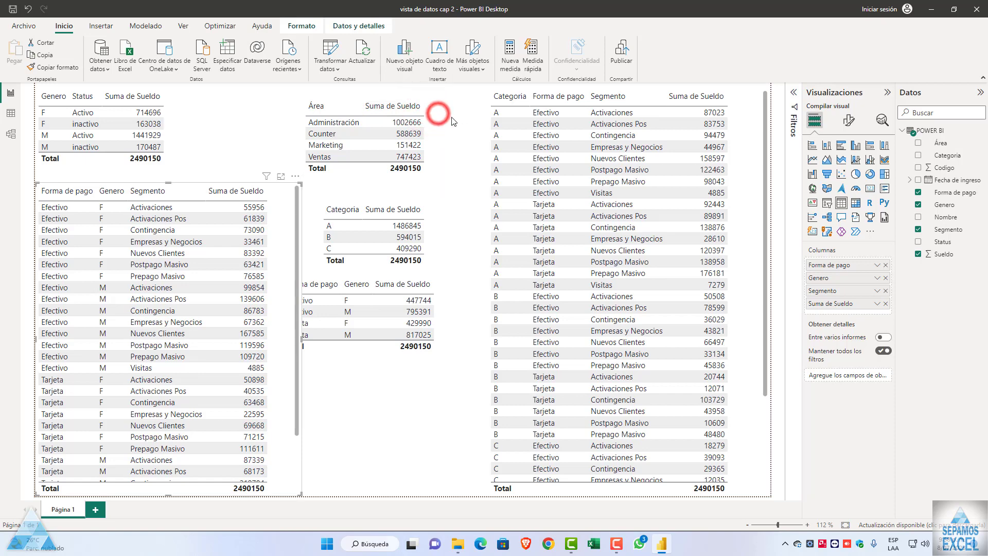
{"action": "left_click_drag", "start_coordinate": [452, 122], "coordinate": [482, 117]}
{"action": "left_click", "coordinate": [436, 226]}
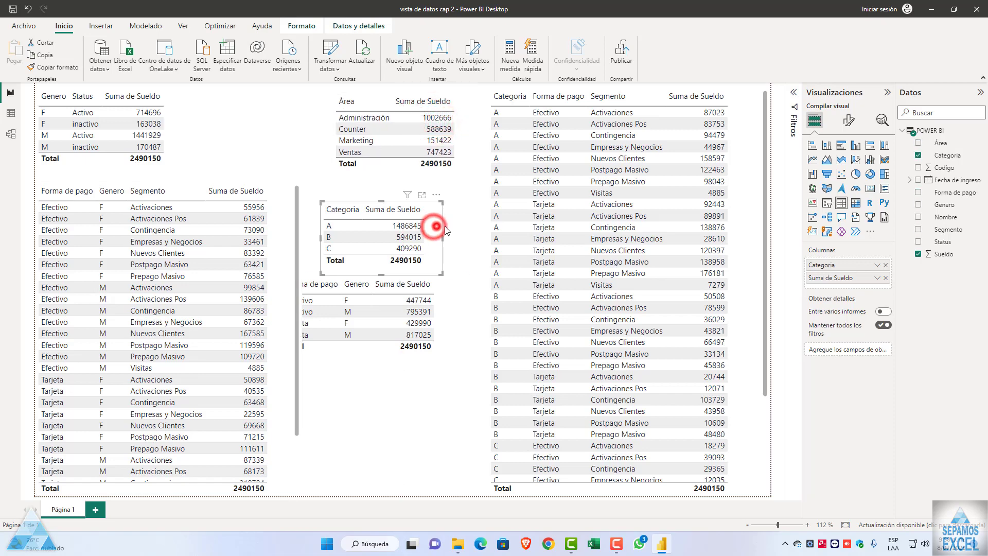
{"action": "left_click_drag", "start_coordinate": [445, 230], "coordinate": [465, 218]}
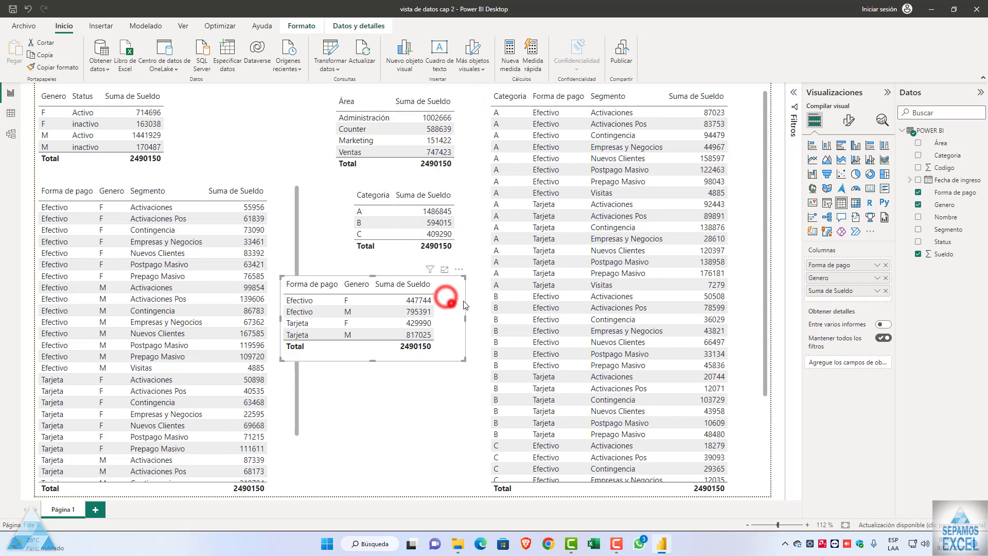
{"action": "left_click_drag", "start_coordinate": [446, 300], "coordinate": [468, 301]}
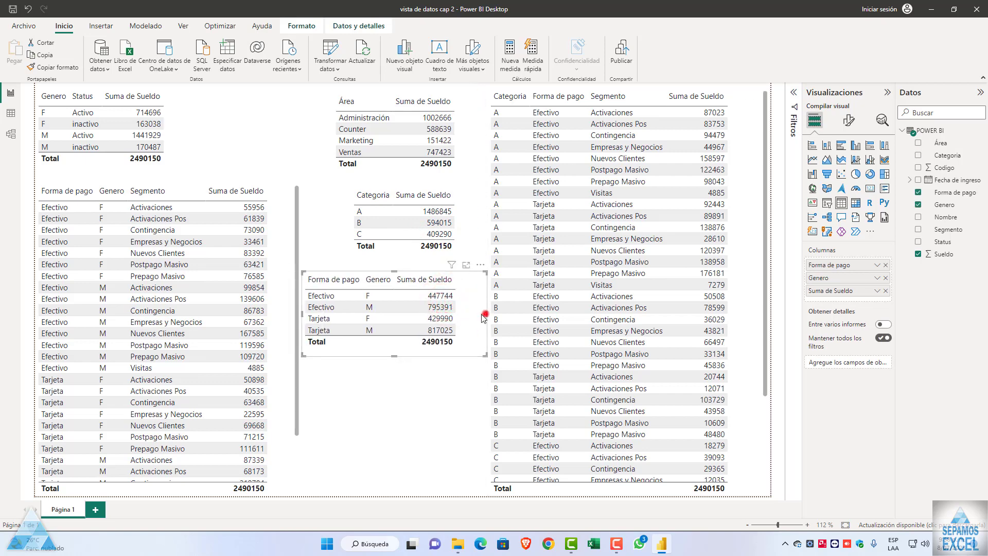
{"action": "left_click_drag", "start_coordinate": [404, 347], "coordinate": [416, 343]}
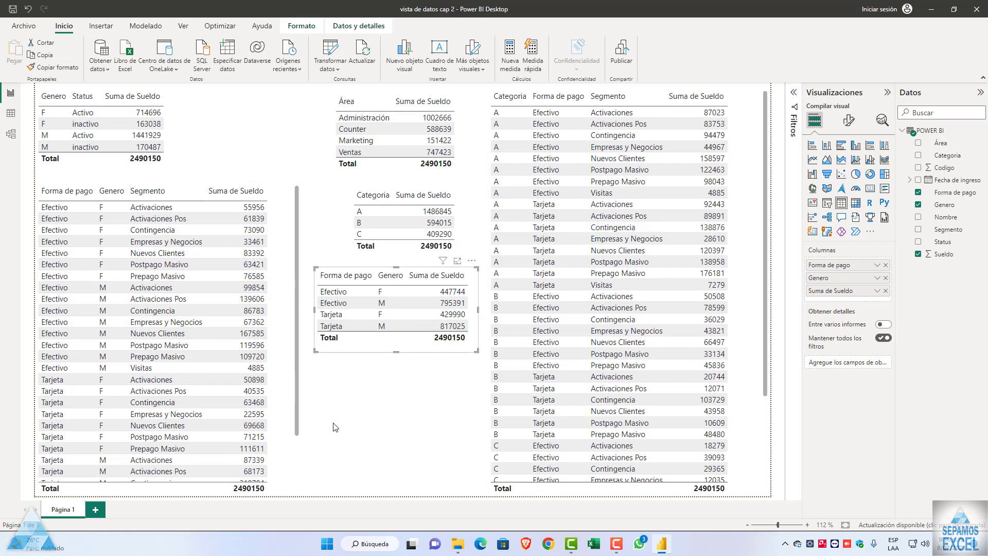
{"action": "left_click", "coordinate": [270, 125]}
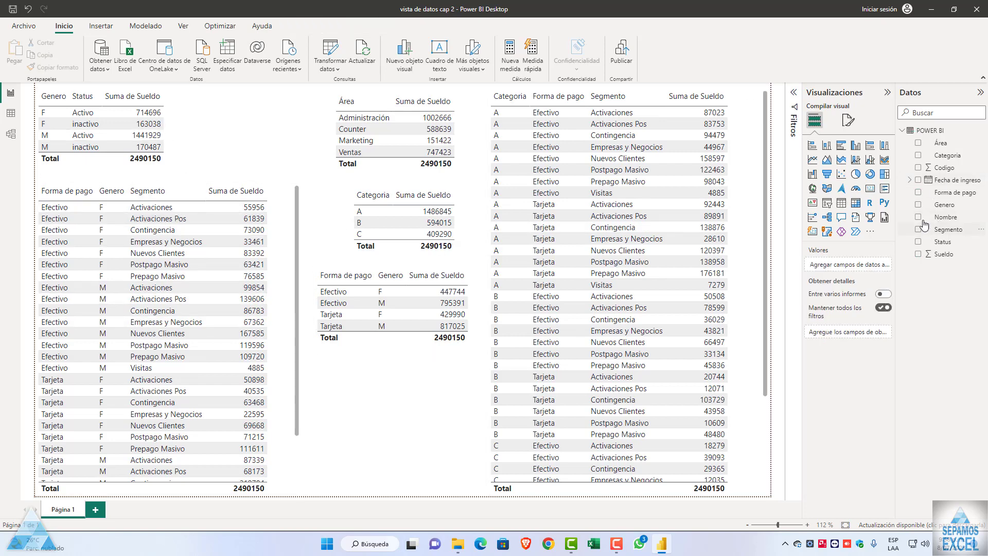
Add a Genero/Suma de Sueldo table and move it to the top beside the first table
{"action": "left_click", "coordinate": [917, 205]}
{"action": "left_click", "coordinate": [918, 253]}
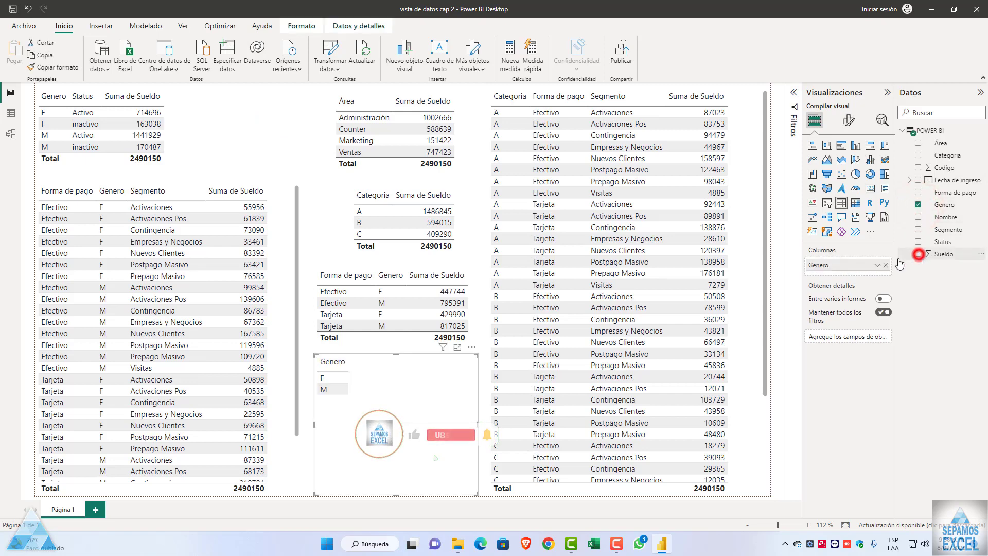
{"action": "left_click", "coordinate": [395, 495]}
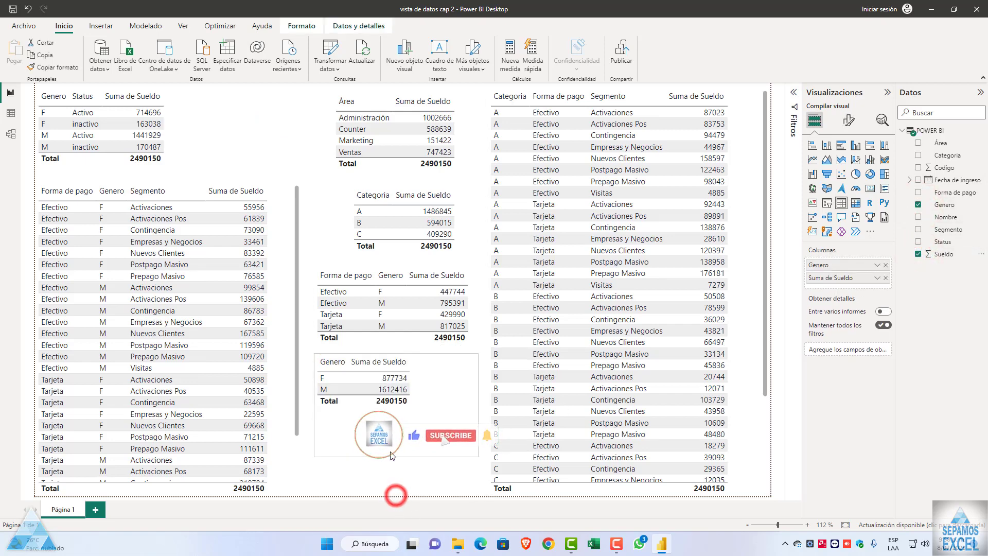
{"action": "left_click", "coordinate": [476, 387]}
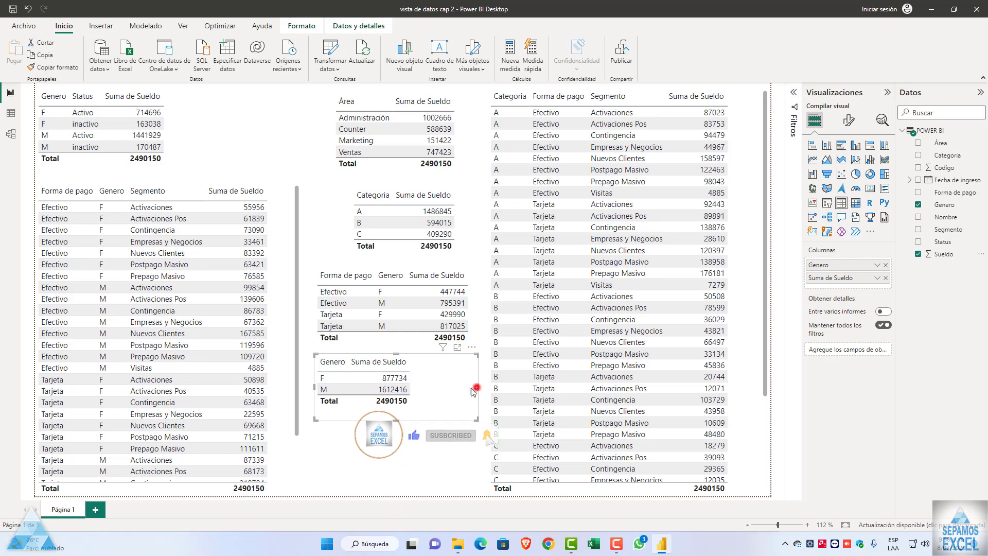
{"action": "left_click", "coordinate": [420, 363]}
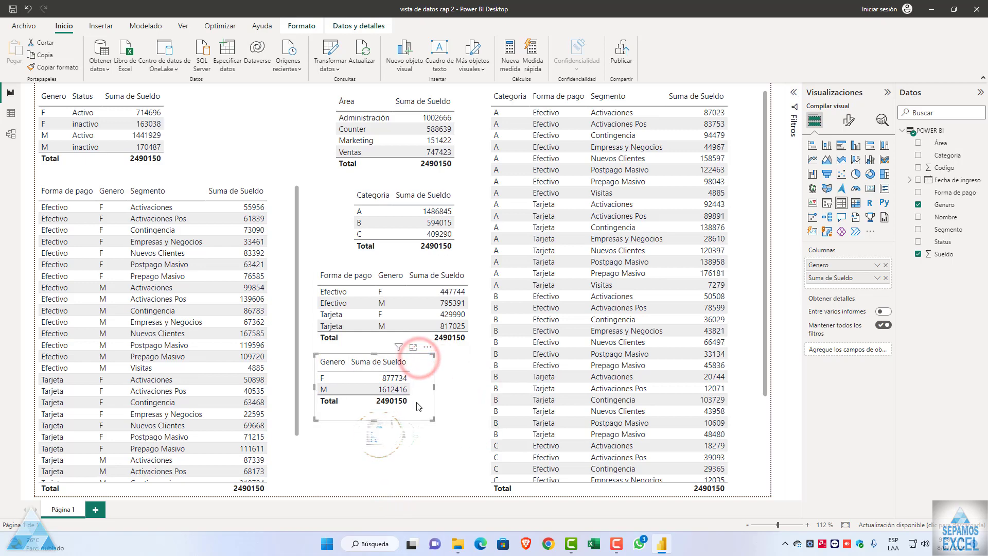
{"action": "left_click_drag", "start_coordinate": [389, 366], "coordinate": [251, 107]}
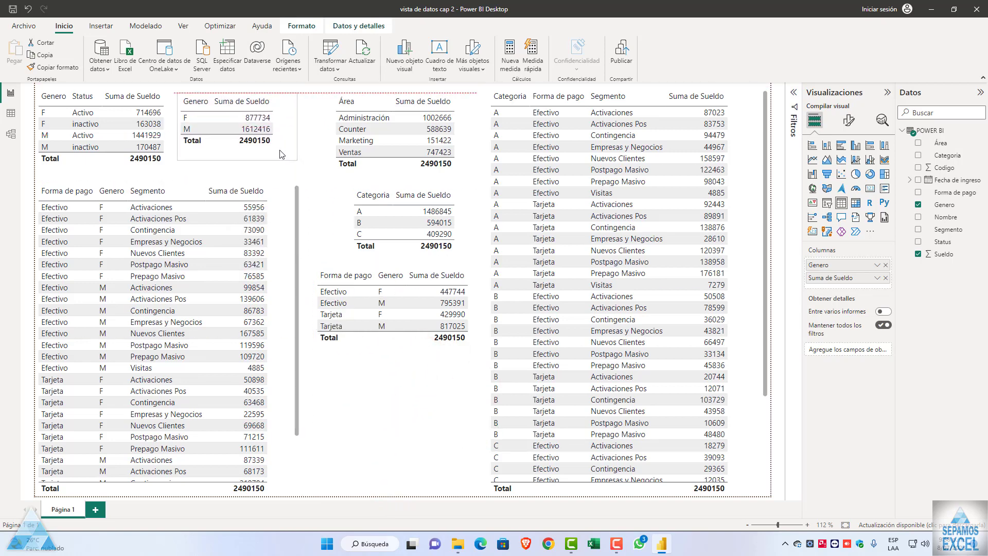
{"action": "left_click", "coordinate": [425, 391]}
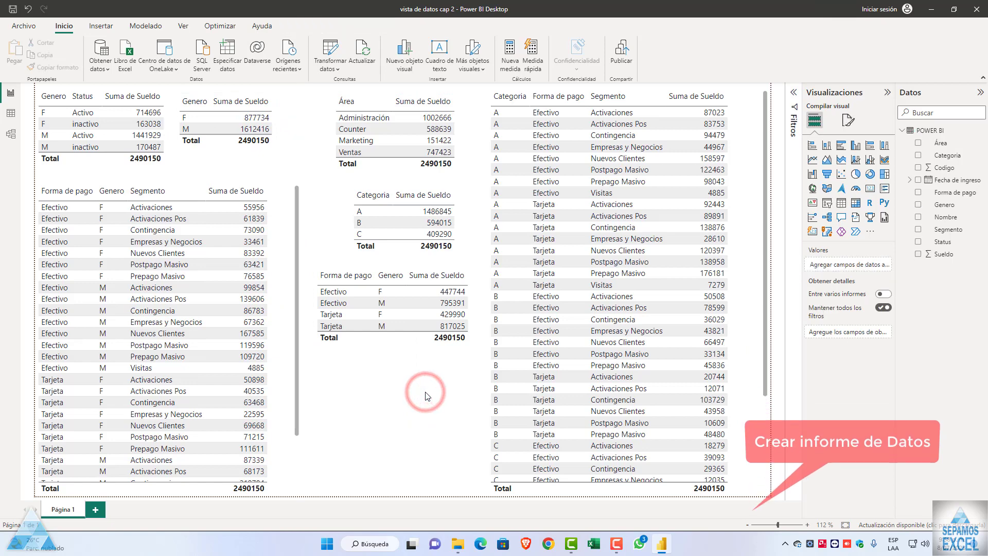
Add a table of Suma de Codigo by Categoria and Área below
{"action": "left_click", "coordinate": [918, 156]}
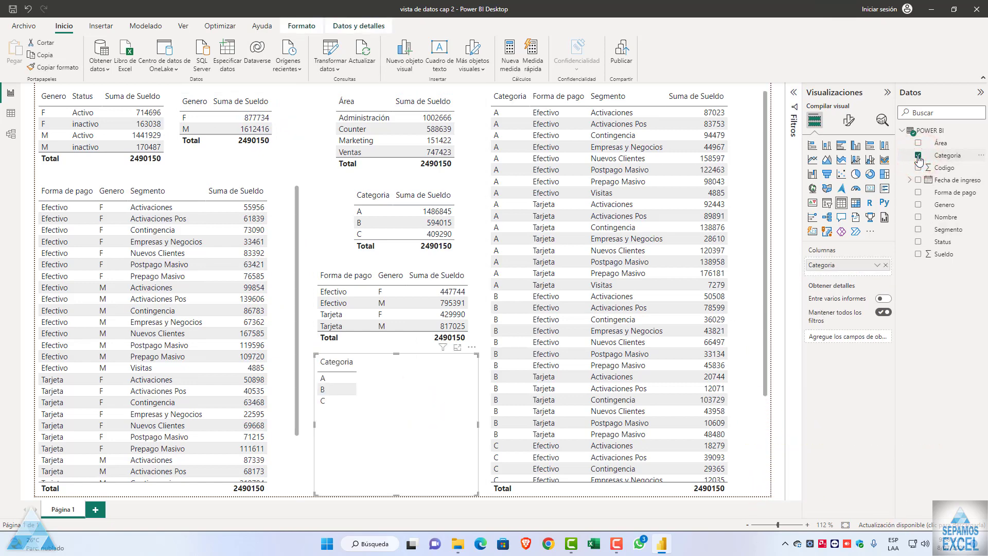
{"action": "left_click", "coordinate": [918, 144]}
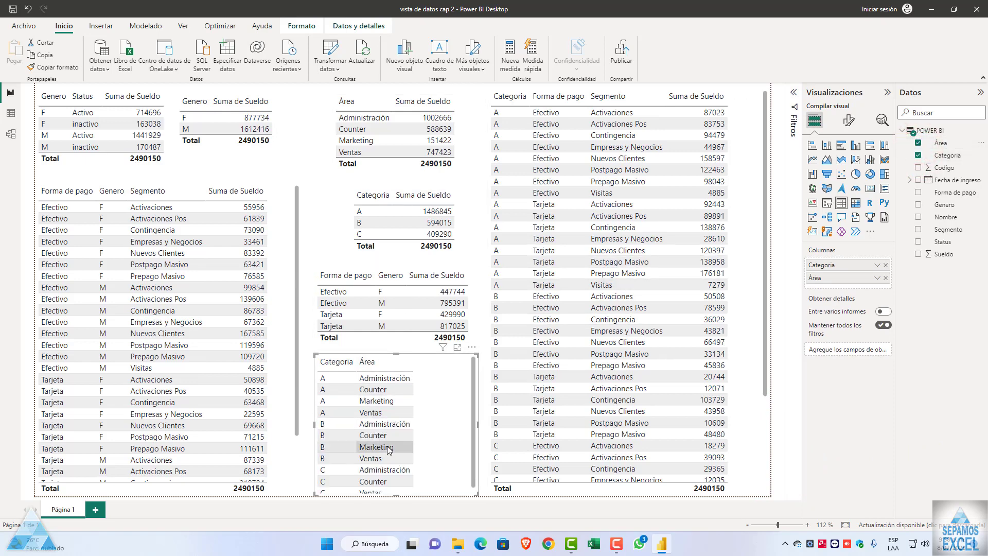
{"action": "scroll", "coordinate": [436, 434], "scroll_direction": "down", "scroll_amount": 1}
{"action": "scroll", "coordinate": [426, 445], "scroll_direction": "up", "scroll_amount": 1}
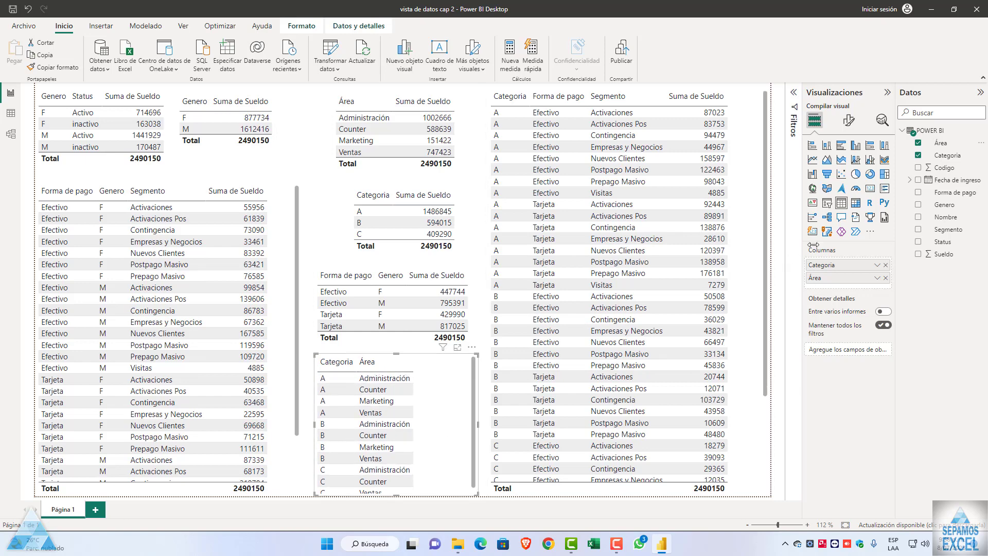
{"action": "left_click", "coordinate": [919, 169]}
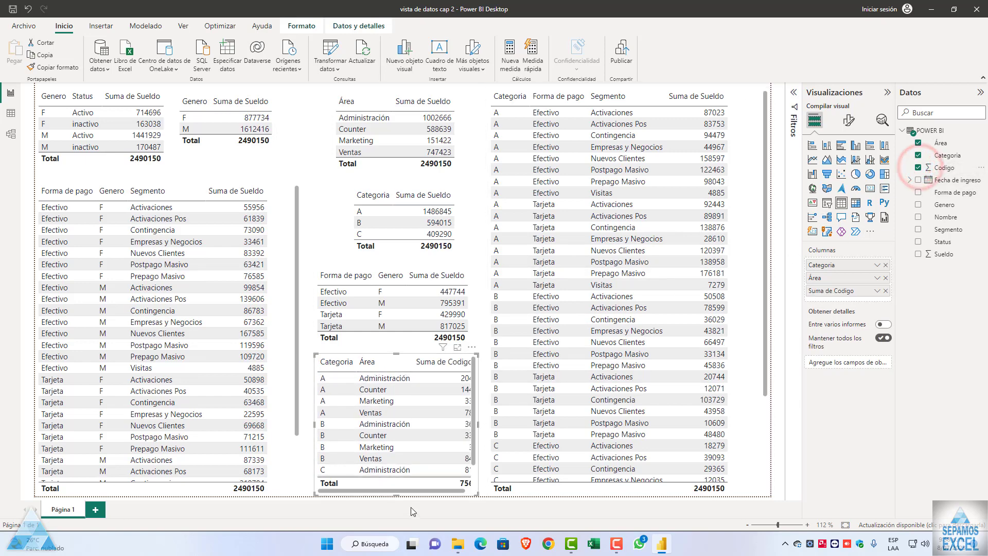
{"action": "mouse_move", "coordinate": [412, 492]}
{"action": "left_mouse_down"}
{"action": "mouse_move", "coordinate": [446, 494]}
{"action": "mouse_move", "coordinate": [391, 488]}
{"action": "left_mouse_up"}
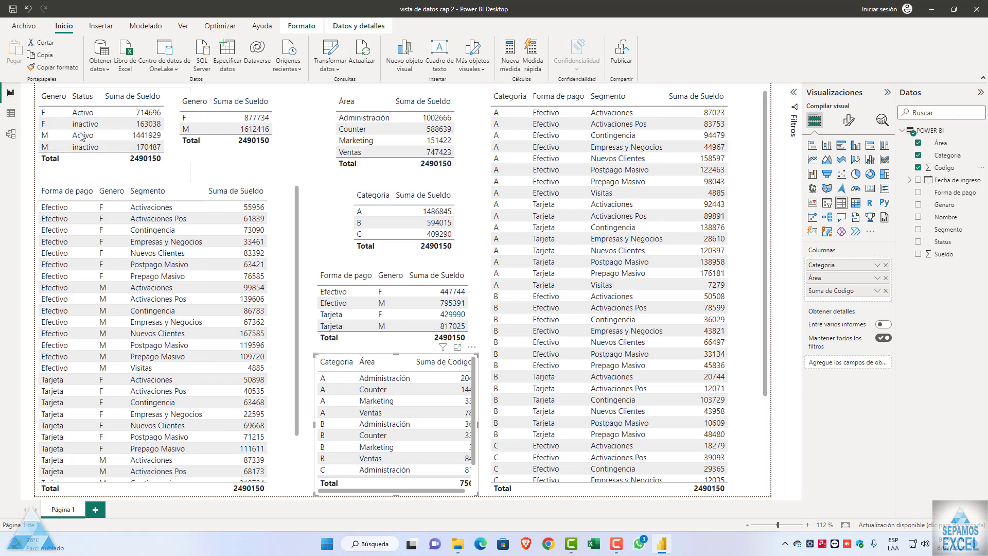
Cross-filter the page by the F Activo, F inactivo and M Activo rows in turn
{"action": "left_click", "coordinate": [85, 113]}
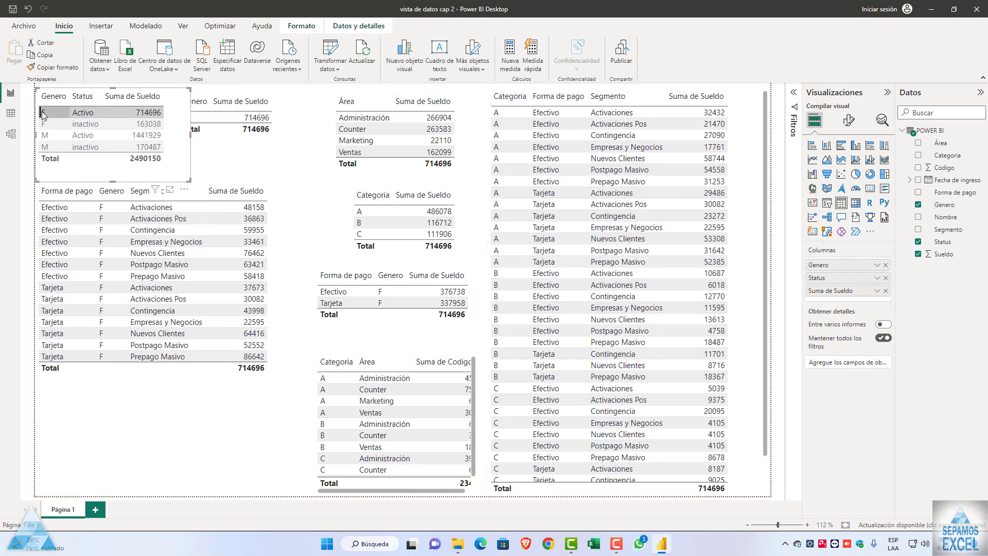
{"action": "mouse_move", "coordinate": [154, 277]}
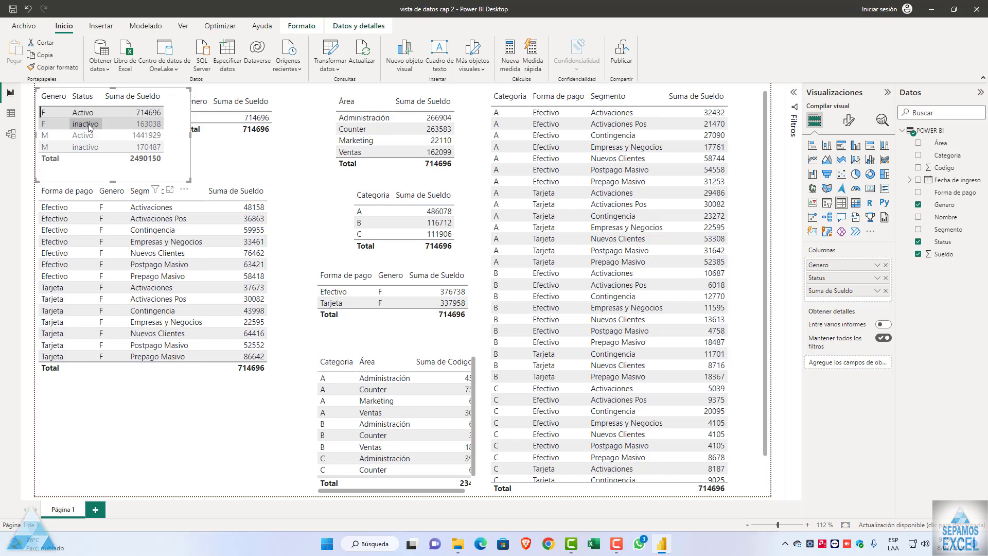
{"action": "left_click", "coordinate": [87, 124]}
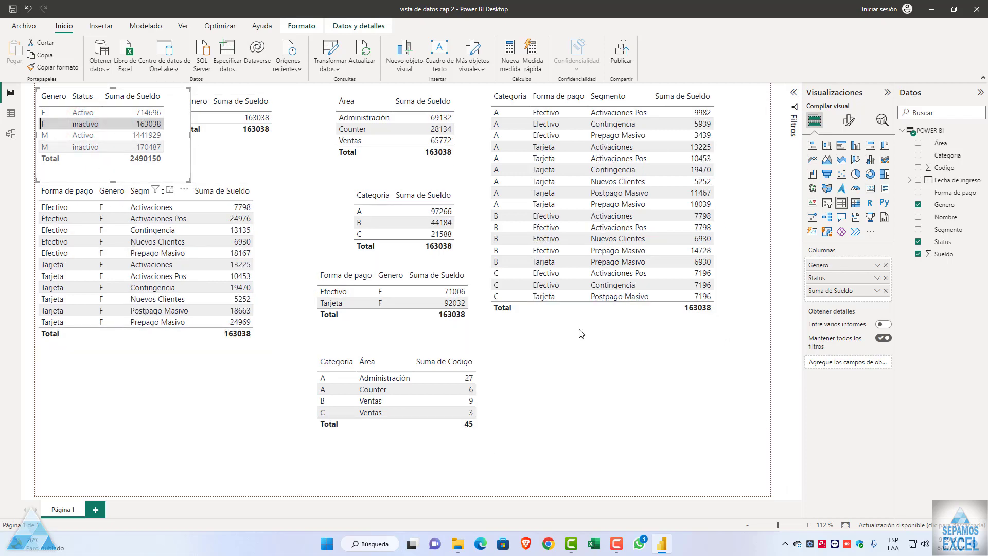
{"action": "left_click", "coordinate": [82, 137]}
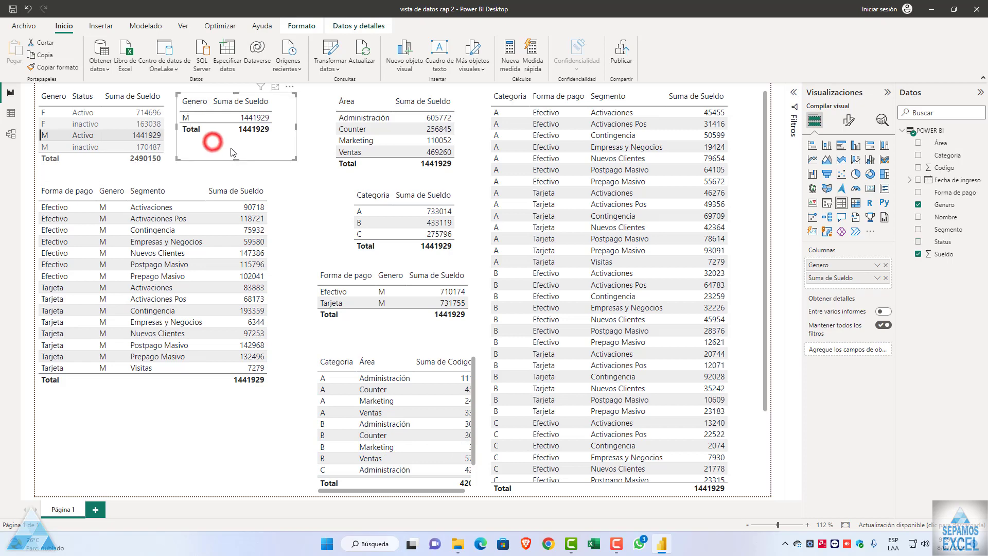
Move the Genero/Suma de Sueldo table out from behind the first table and make it taller
{"action": "left_click_drag", "start_coordinate": [214, 146], "coordinate": [247, 140]}
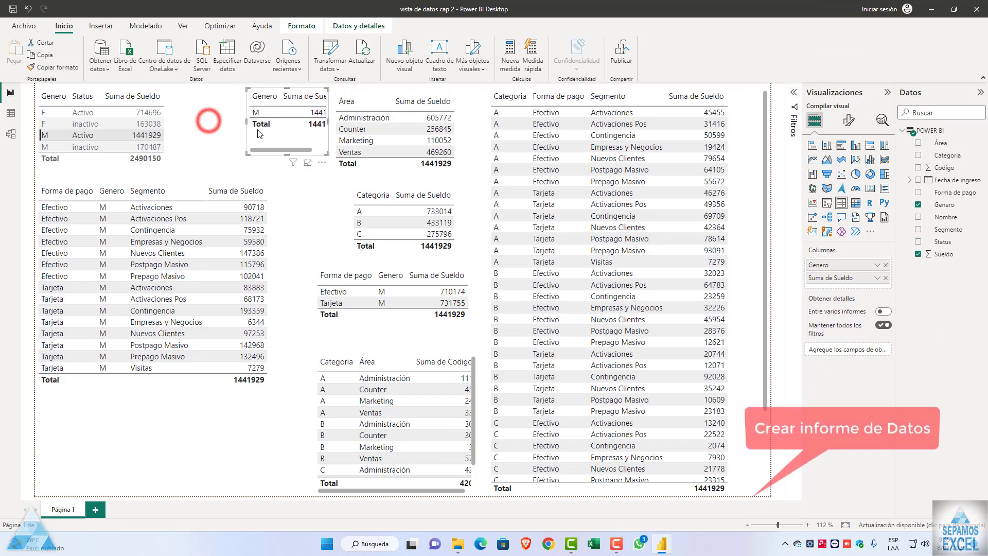
{"action": "mouse_move", "coordinate": [208, 121]}
{"action": "left_mouse_down"}
{"action": "mouse_move", "coordinate": [276, 157]}
{"action": "mouse_move", "coordinate": [322, 142]}
{"action": "left_mouse_up"}
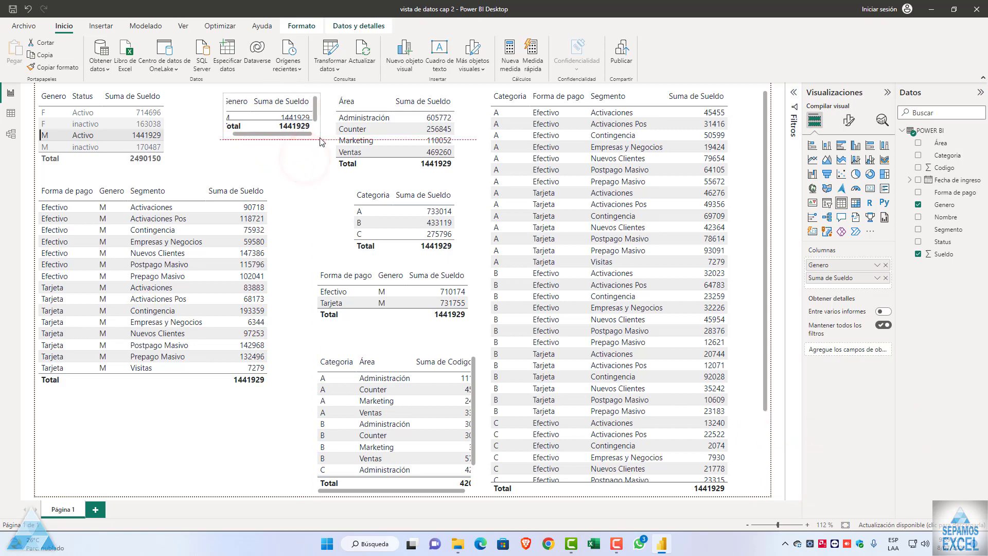
{"action": "left_click", "coordinate": [307, 158]}
{"action": "left_click", "coordinate": [271, 138]}
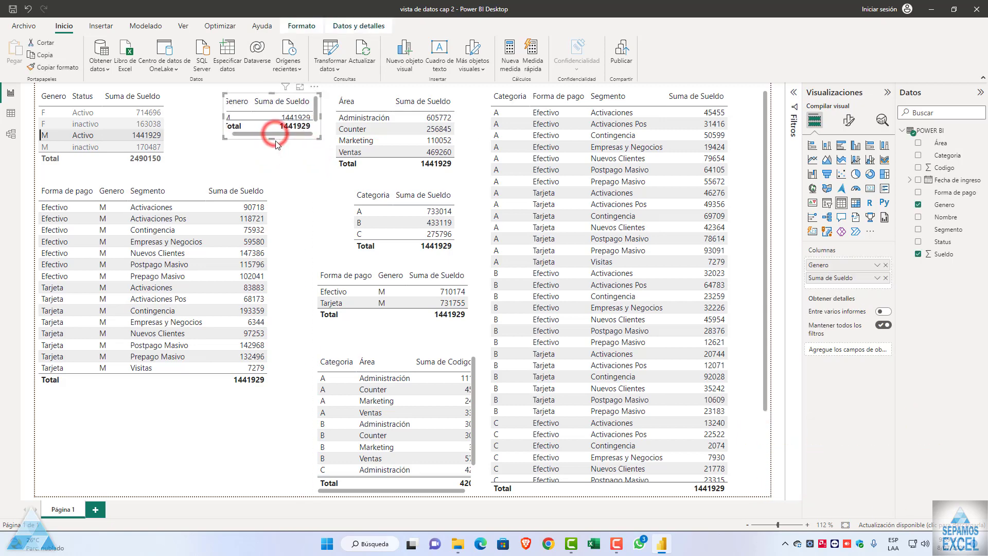
{"action": "left_click", "coordinate": [271, 139]}
{"action": "left_click_drag", "start_coordinate": [271, 138], "coordinate": [271, 156]}
Filter to M inactivo, then clear the selection to restore totals of 2490150
{"action": "left_click", "coordinate": [290, 186]}
{"action": "mouse_move", "coordinate": [154, 285]}
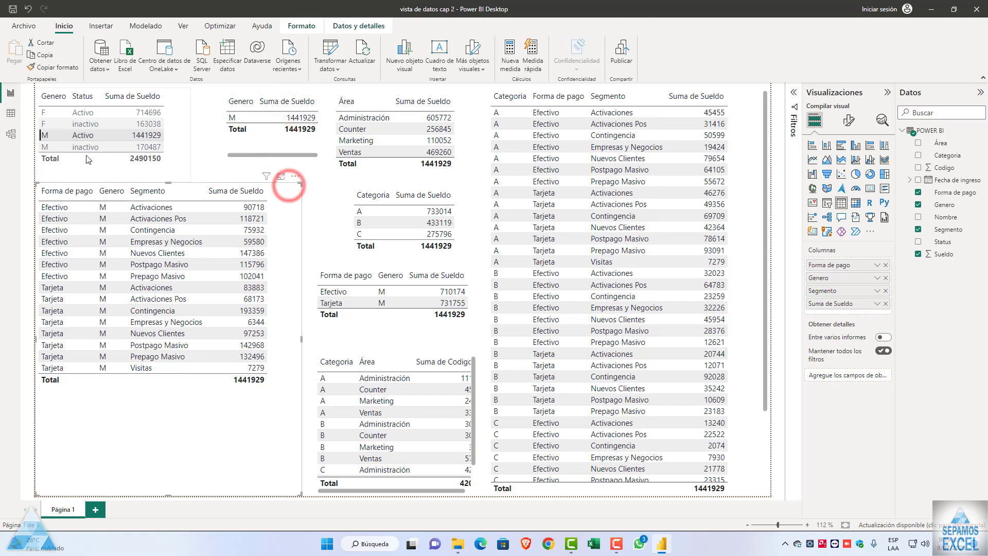
{"action": "left_click", "coordinate": [83, 147]}
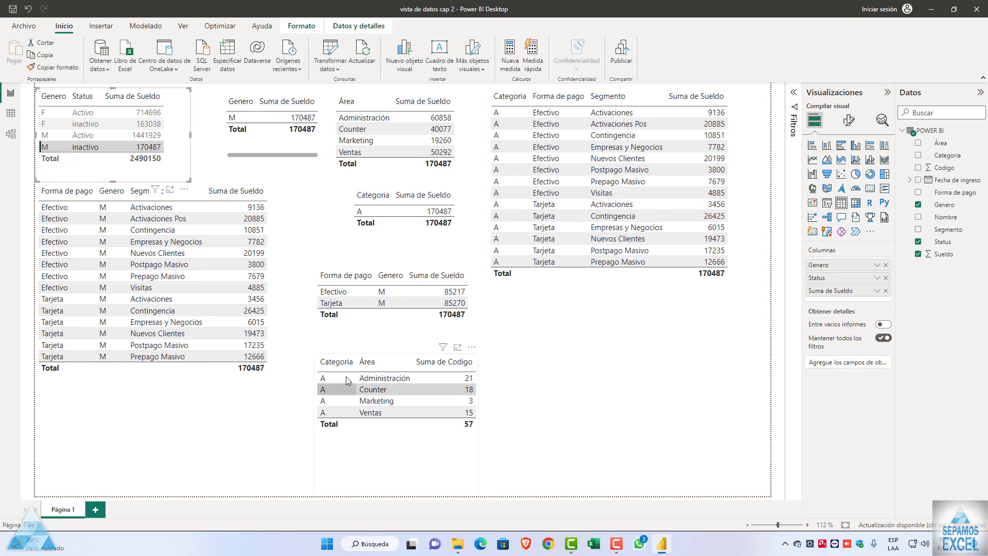
{"action": "right_click", "coordinate": [183, 129]}
{"action": "left_click", "coordinate": [183, 114]}
{"action": "left_click", "coordinate": [219, 97]}
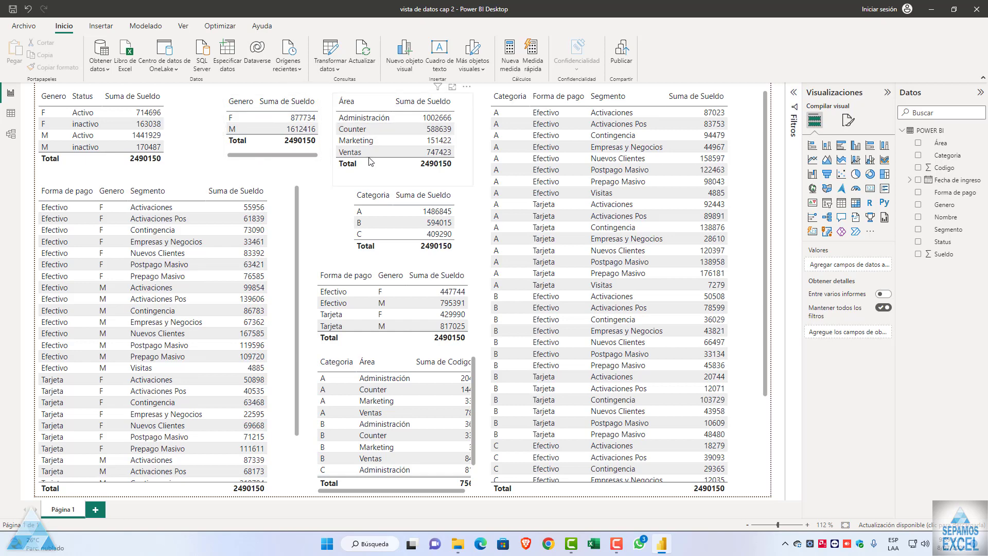
{"action": "mouse_move", "coordinate": [395, 417]}
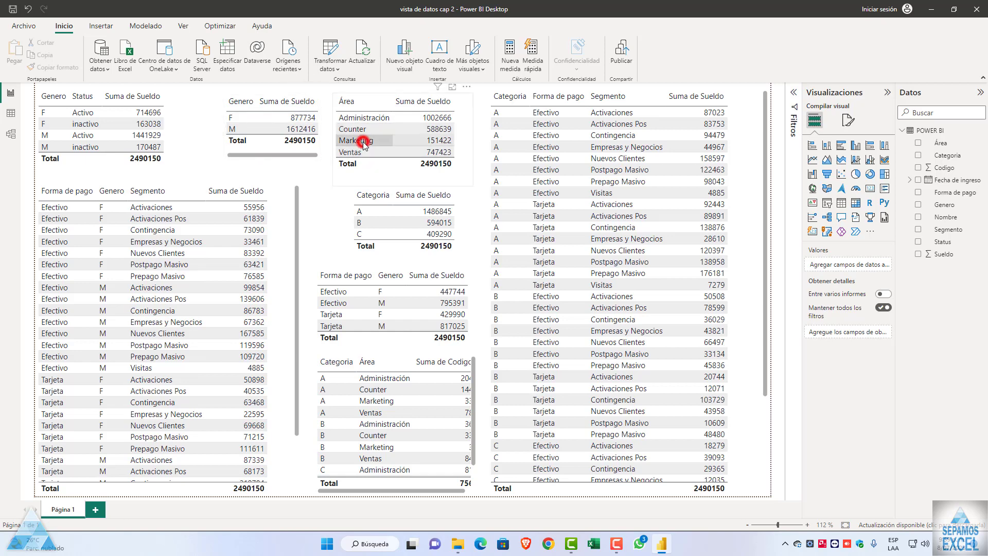
Cross-filter the page by Marketing, then Administración, then Ventas plus Counter
{"action": "left_click", "coordinate": [363, 141]}
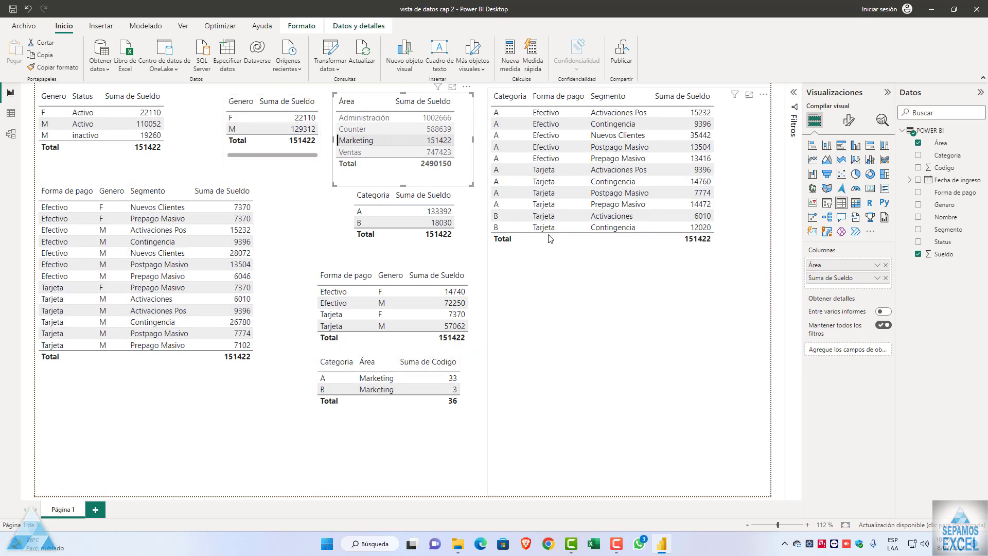
{"action": "left_click", "coordinate": [351, 115]}
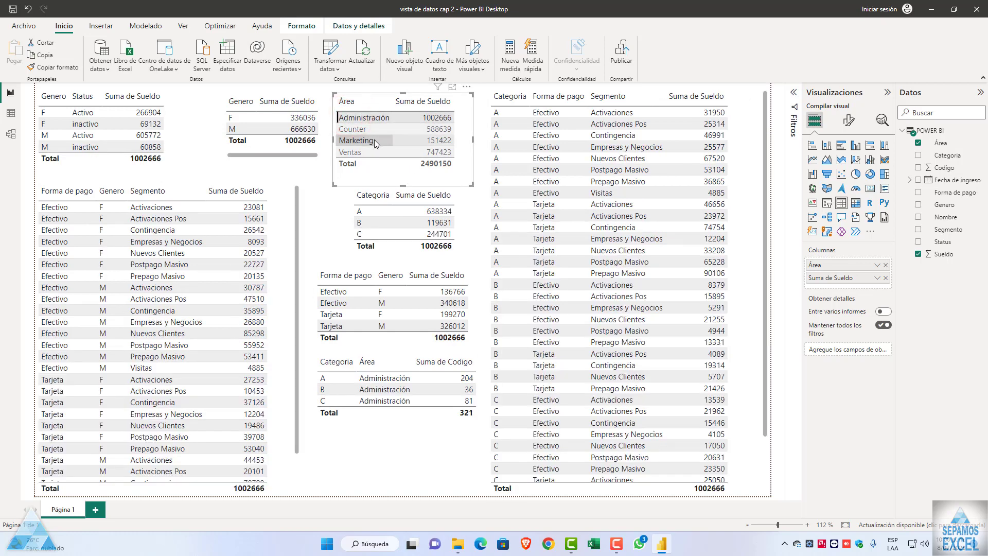
{"action": "left_click", "coordinate": [368, 152]}
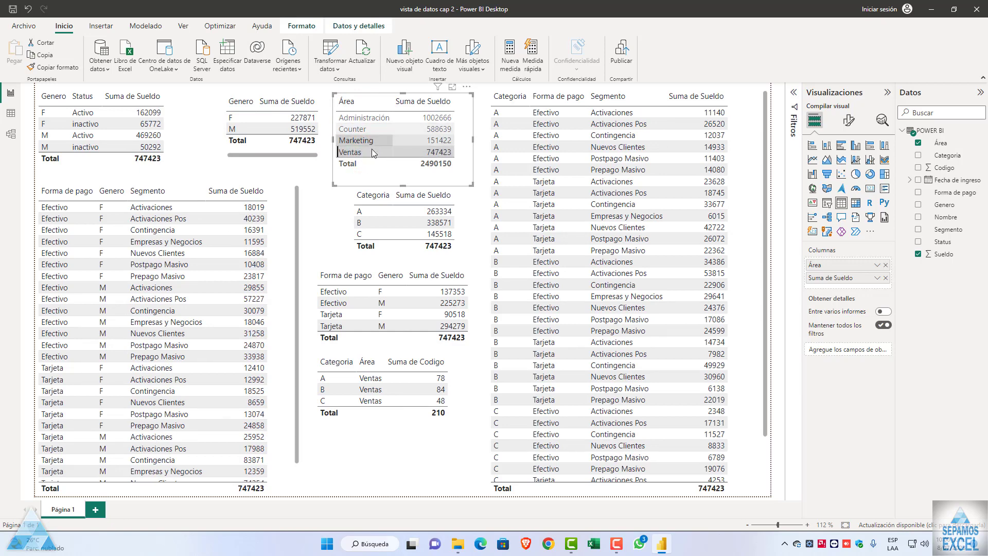
{"action": "left_click", "coordinate": [358, 129], "text": "ctrl"}
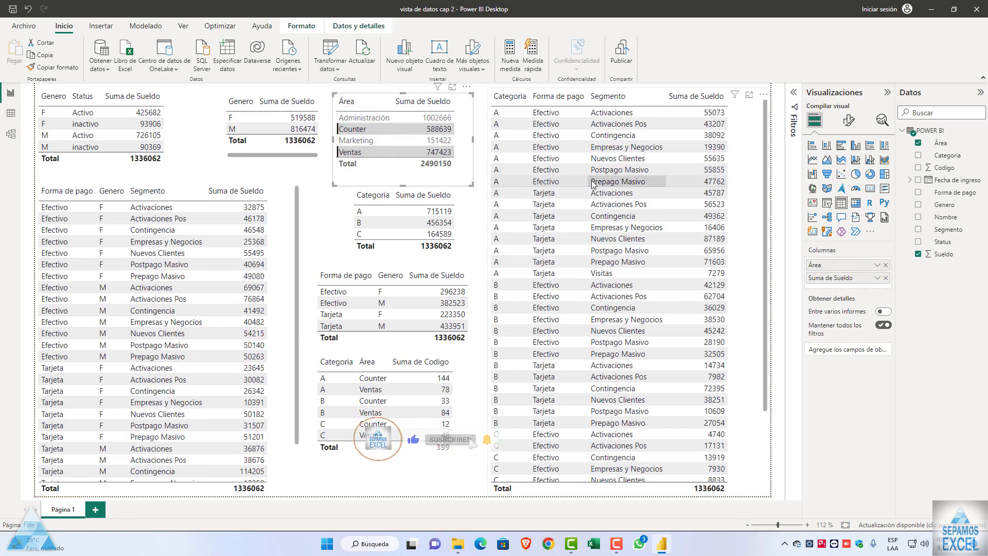
{"action": "mouse_move", "coordinate": [629, 236]}
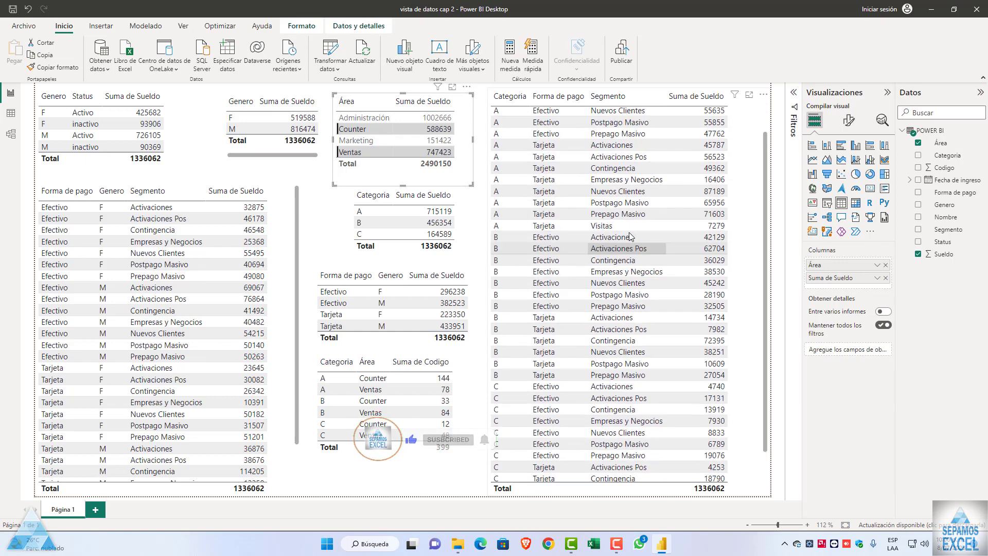
Narrow the Área selection to Counter alone and inspect the applied filters
{"action": "mouse_move", "coordinate": [154, 332]}
{"action": "left_click", "coordinate": [318, 218]}
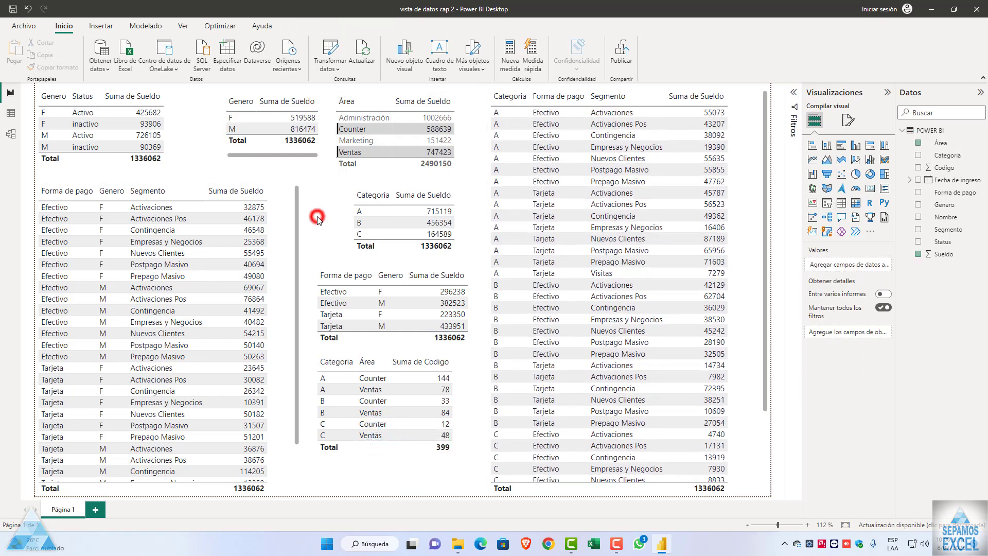
{"action": "left_click", "coordinate": [366, 152]}
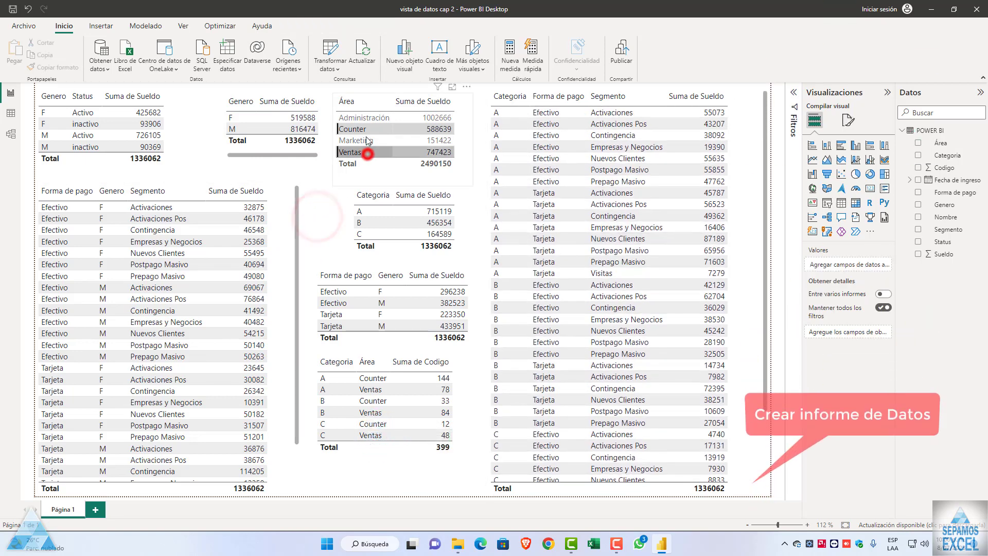
{"action": "left_click", "coordinate": [360, 129]}
{"action": "left_click", "coordinate": [325, 227]}
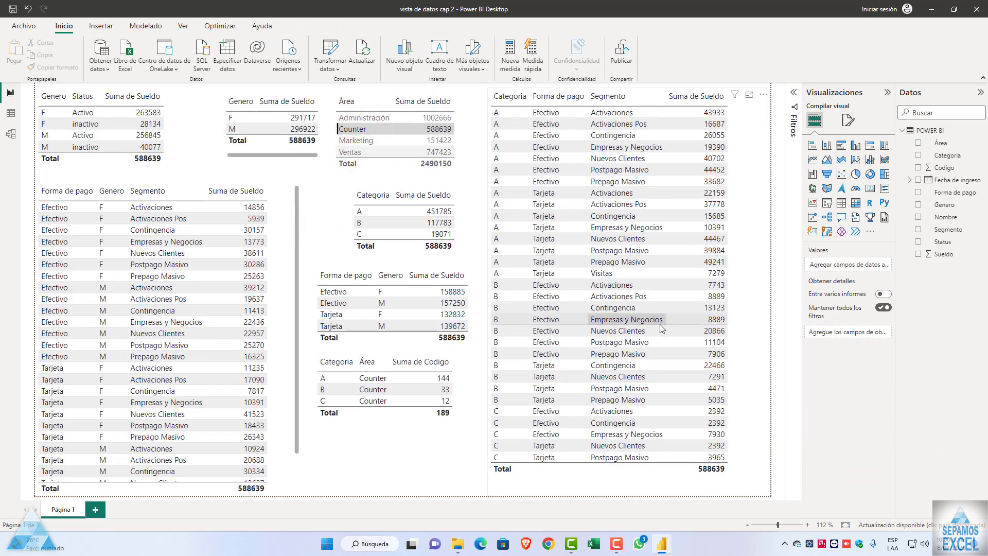
{"action": "mouse_move", "coordinate": [400, 138]}
{"action": "left_click", "coordinate": [439, 90]}
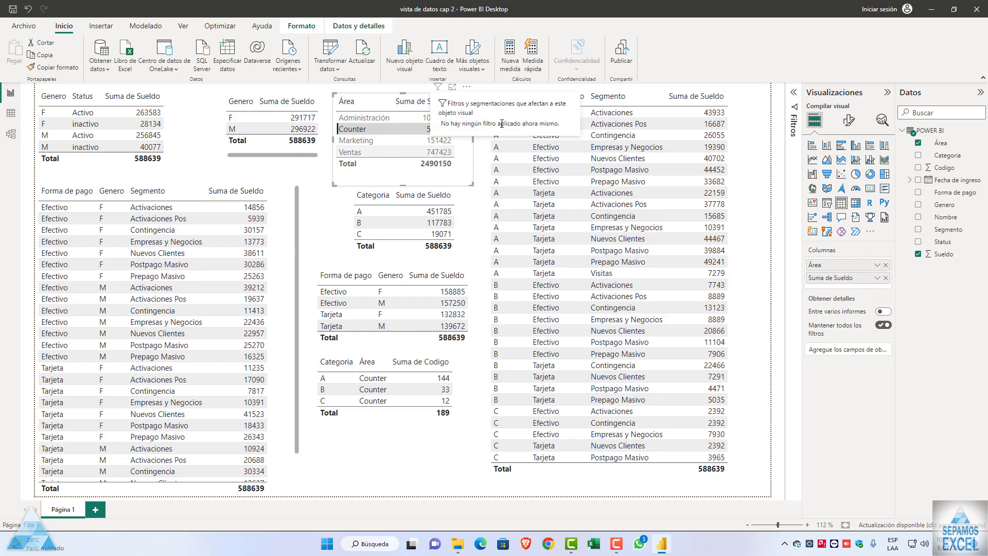
{"action": "left_click", "coordinate": [313, 231]}
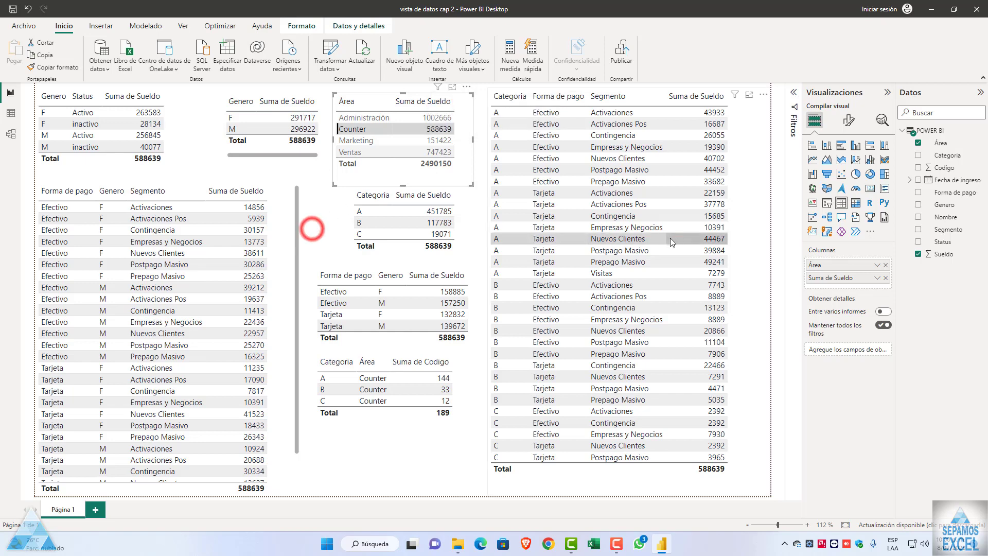
Shorten the Categoria/Área/Suma de Codigo table to fit its rows
{"action": "left_click", "coordinate": [390, 484]}
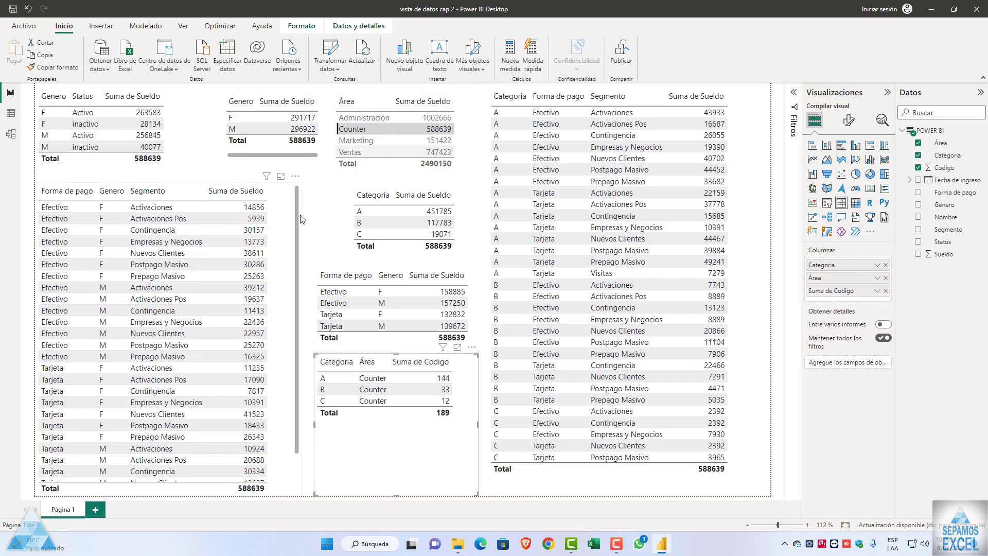
{"action": "left_click_drag", "start_coordinate": [297, 212], "coordinate": [297, 296]}
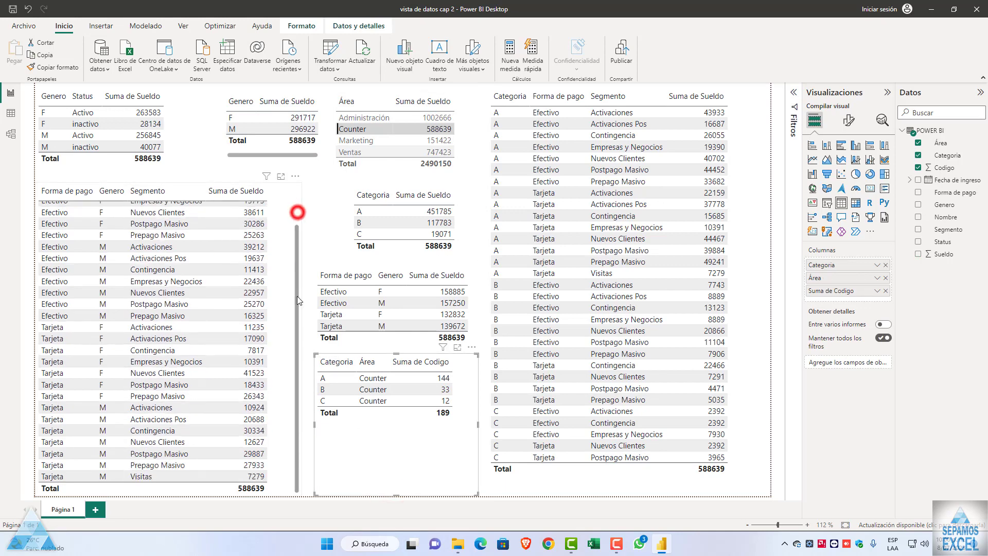
{"action": "left_click", "coordinate": [380, 473]}
{"action": "left_click_drag", "start_coordinate": [392, 495], "coordinate": [396, 423]}
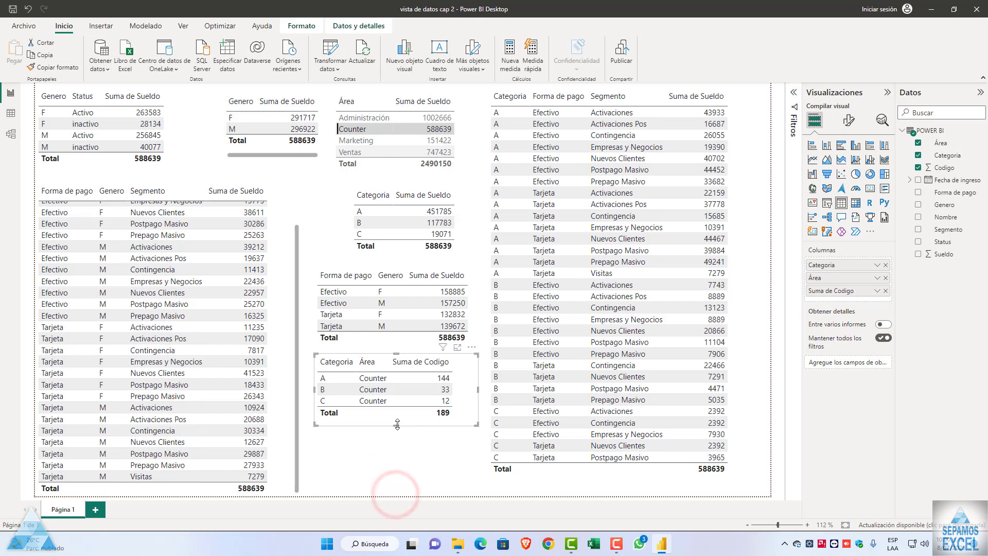
Cross-filter by several Forma de pago rows, ending on Tarjeta M Visitas (total 7279)
{"action": "left_click", "coordinate": [178, 270]}
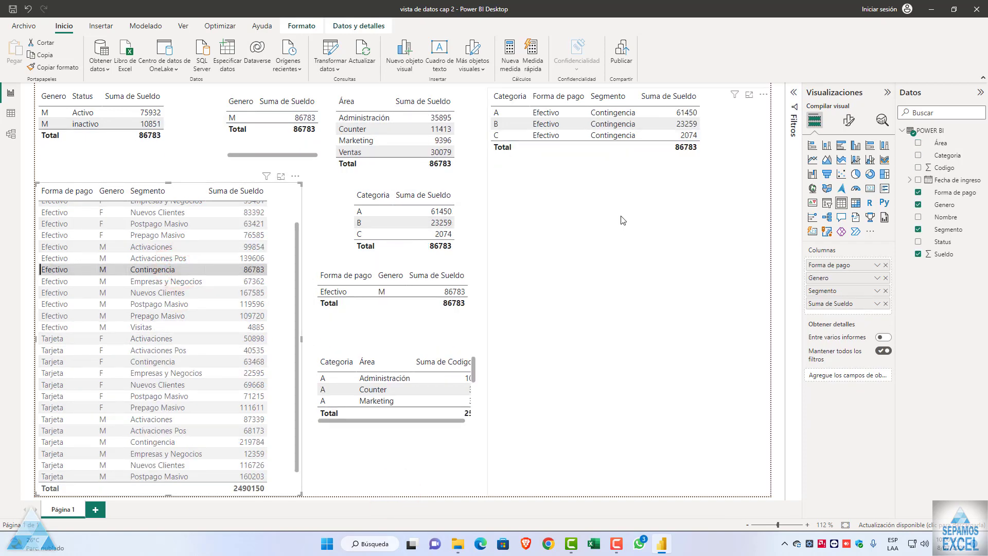
{"action": "left_click", "coordinate": [556, 318]}
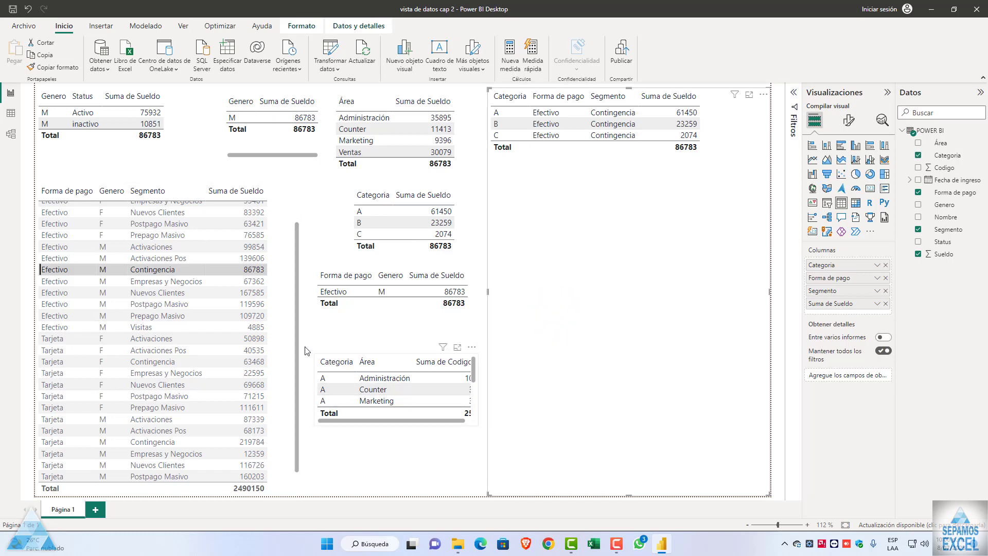
{"action": "left_click", "coordinate": [172, 443]}
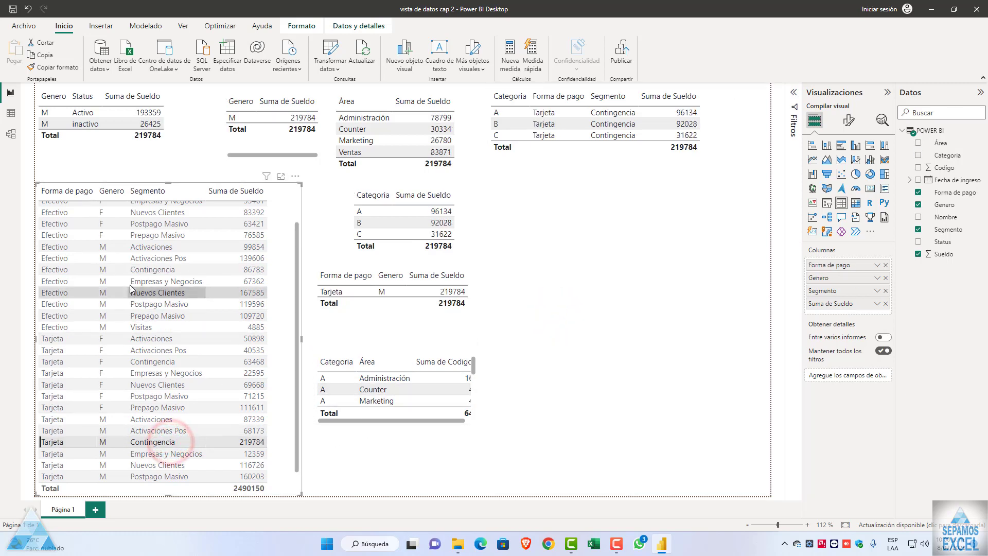
{"action": "scroll", "coordinate": [126, 238], "scroll_direction": "up", "scroll_amount": 1}
{"action": "left_click", "coordinate": [66, 215]}
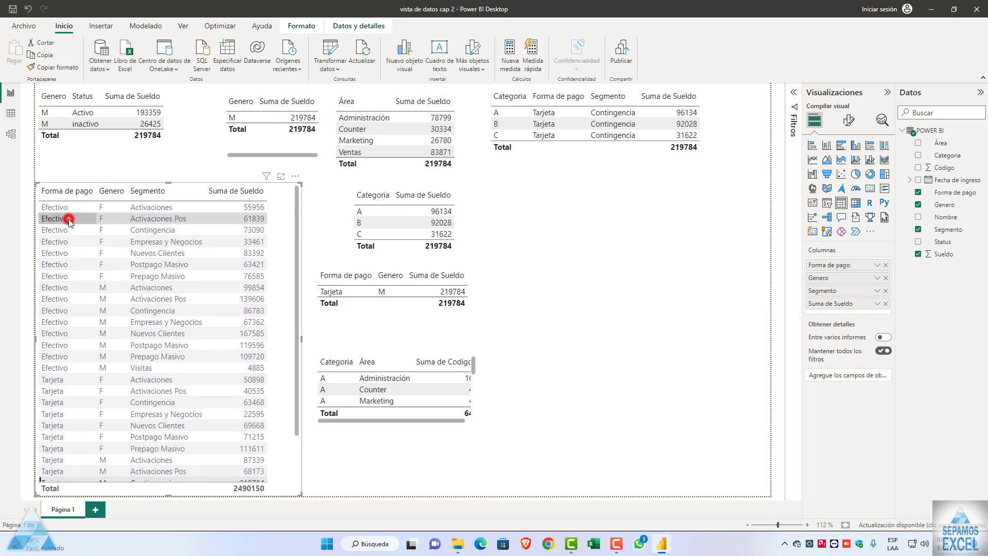
{"action": "scroll", "coordinate": [215, 333], "scroll_direction": "down", "scroll_amount": 1}
{"action": "scroll", "coordinate": [215, 333], "scroll_direction": "down", "scroll_amount": 2}
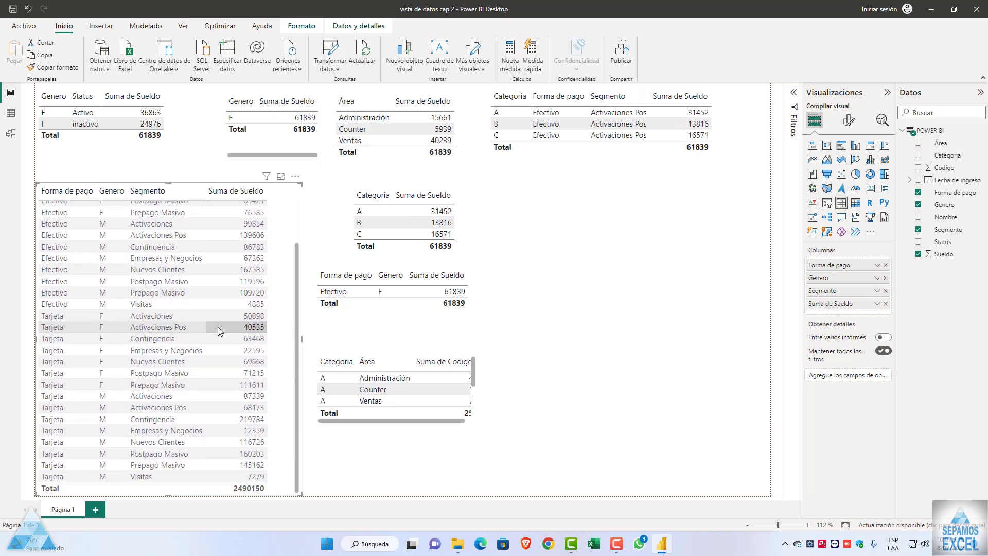
{"action": "left_click", "coordinate": [156, 474]}
Check the Forma de pago table's filter information, then deselect the tables
{"action": "left_click", "coordinate": [295, 176]}
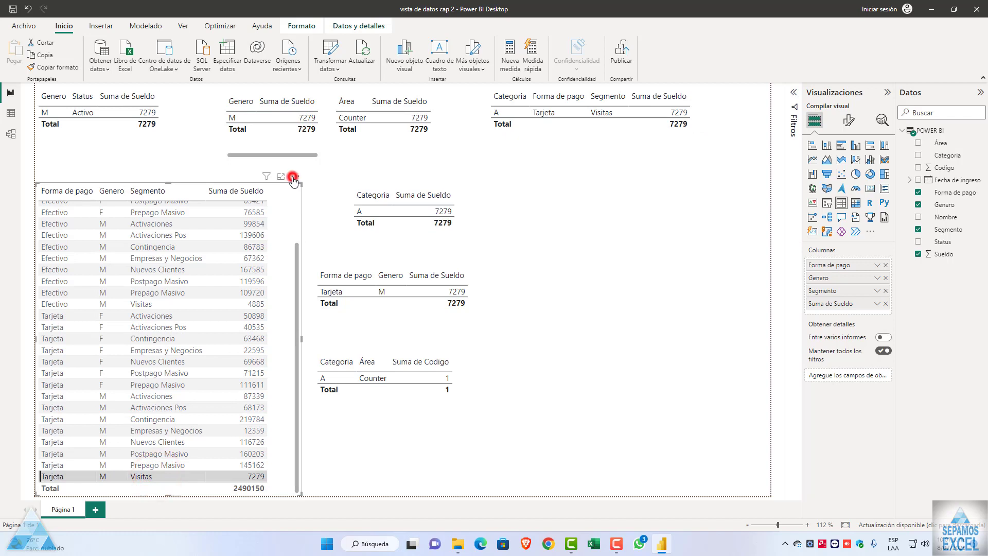
{"action": "left_click", "coordinate": [198, 165]}
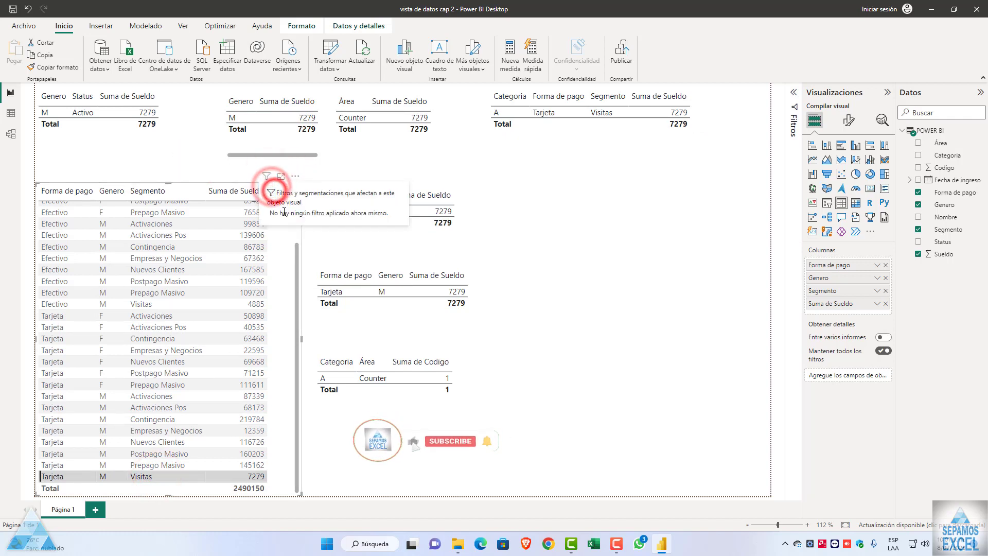
{"action": "left_click", "coordinate": [295, 254]}
{"action": "left_click", "coordinate": [208, 168]}
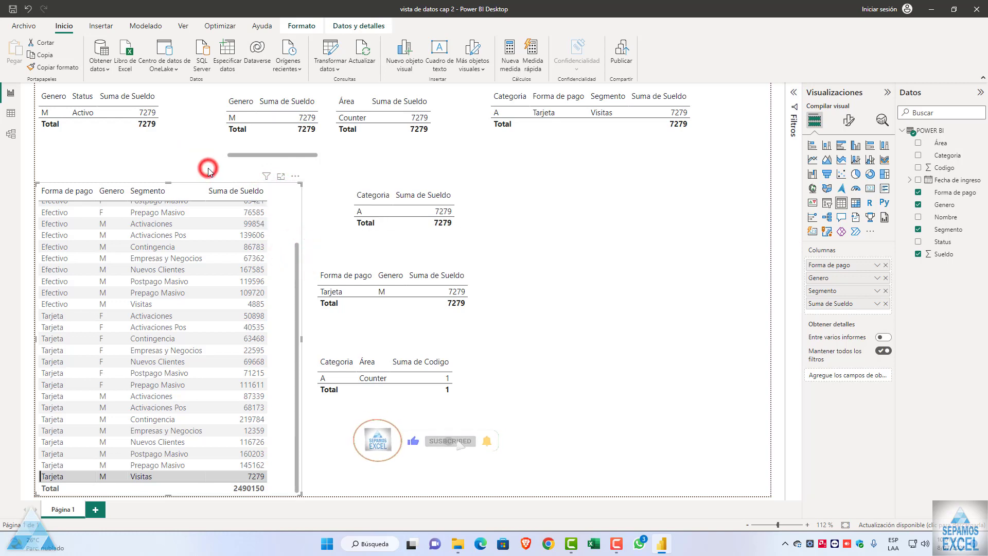
{"action": "left_click", "coordinate": [514, 432]}
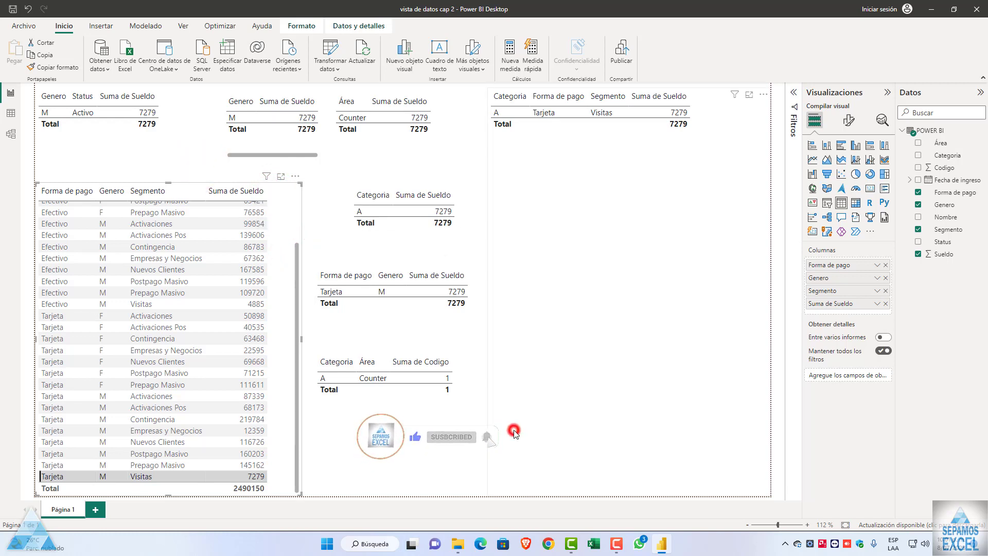
{"action": "left_click", "coordinate": [445, 441]}
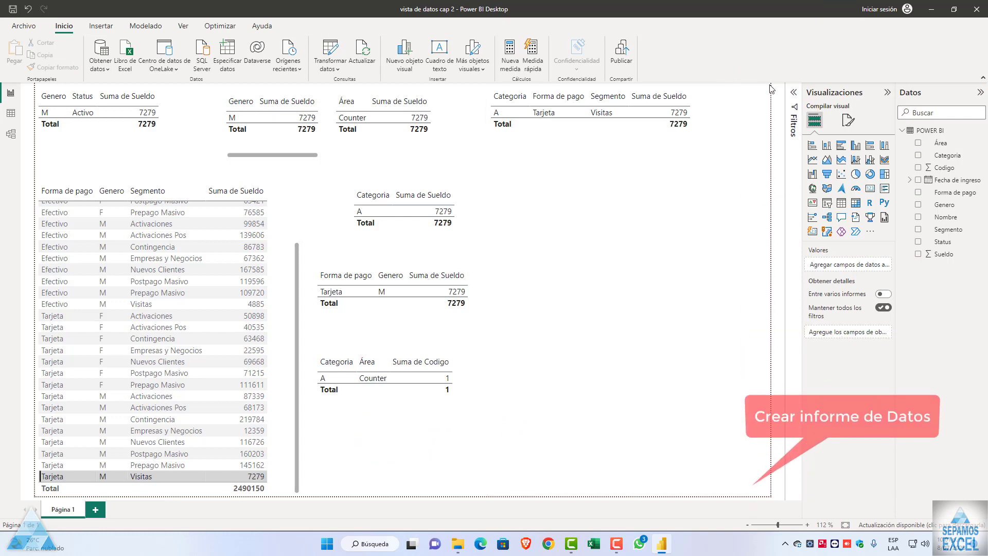
Collapse and re-expand the Visualizations and Filters panes
{"action": "left_click", "coordinate": [885, 95]}
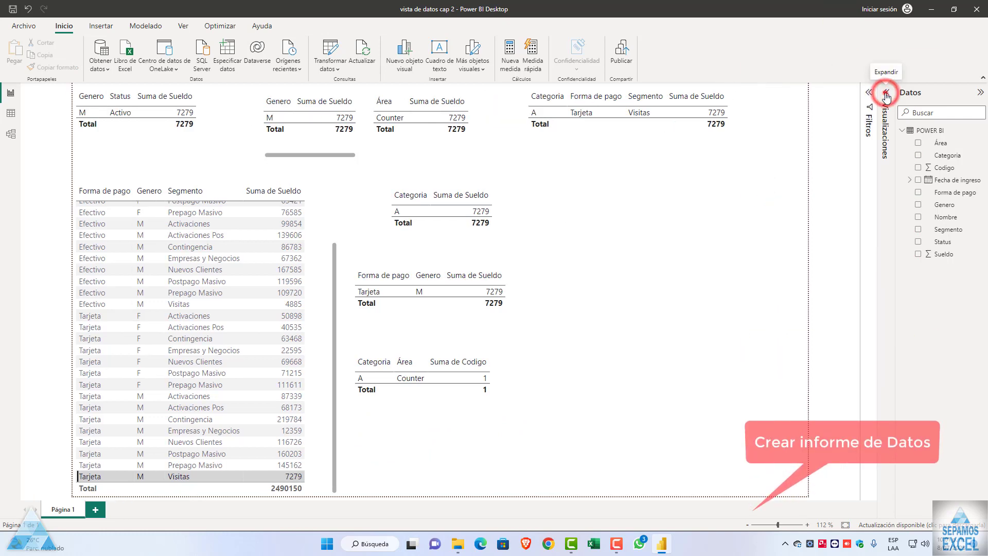
{"action": "left_click", "coordinate": [883, 92]}
{"action": "left_click", "coordinate": [793, 93]}
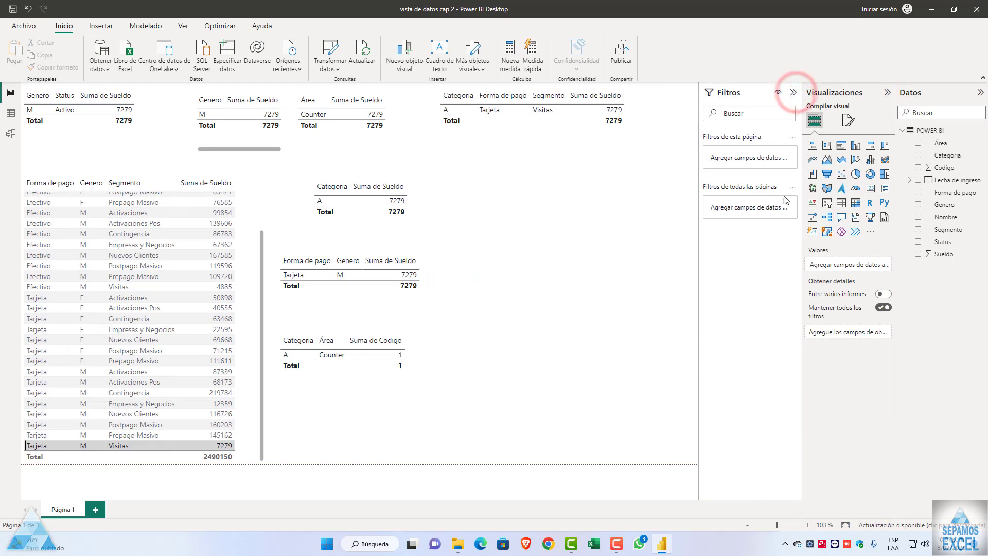
{"action": "left_click", "coordinate": [792, 95]}
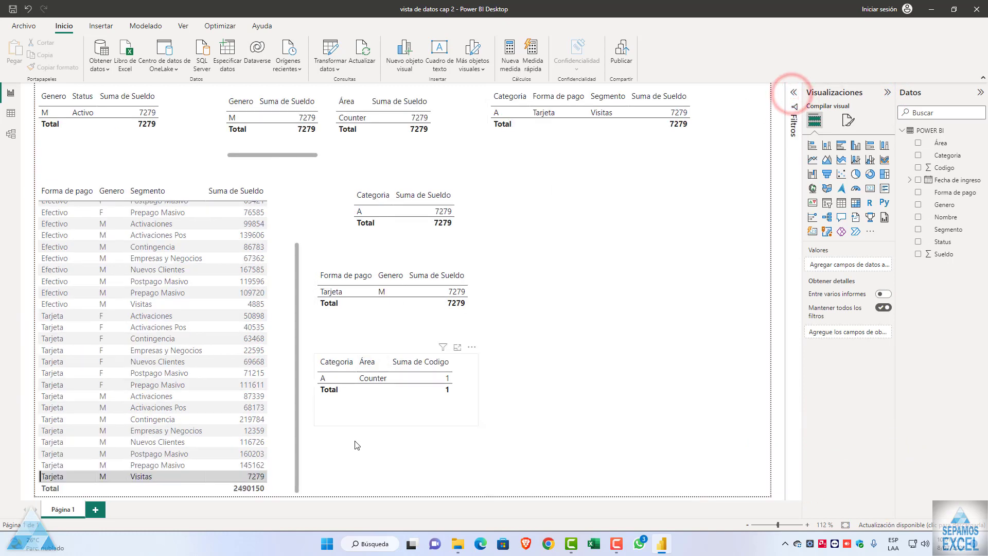
{"action": "left_click", "coordinate": [346, 456]}
{"action": "left_click_drag", "start_coordinate": [297, 391], "coordinate": [297, 334]}
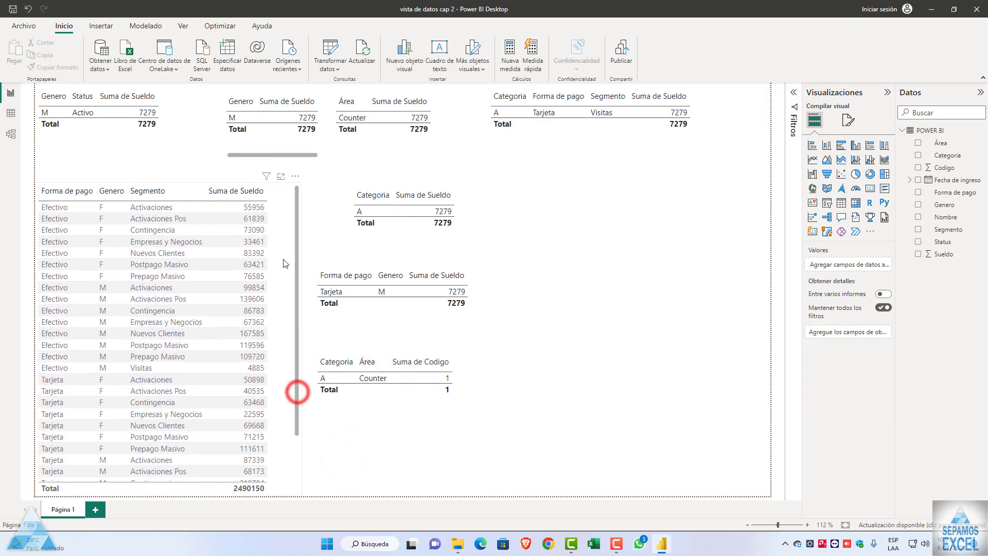
Filter to Efectivo F Activaciones, then clear it to restore 2490150 totals
{"action": "left_click", "coordinate": [147, 208]}
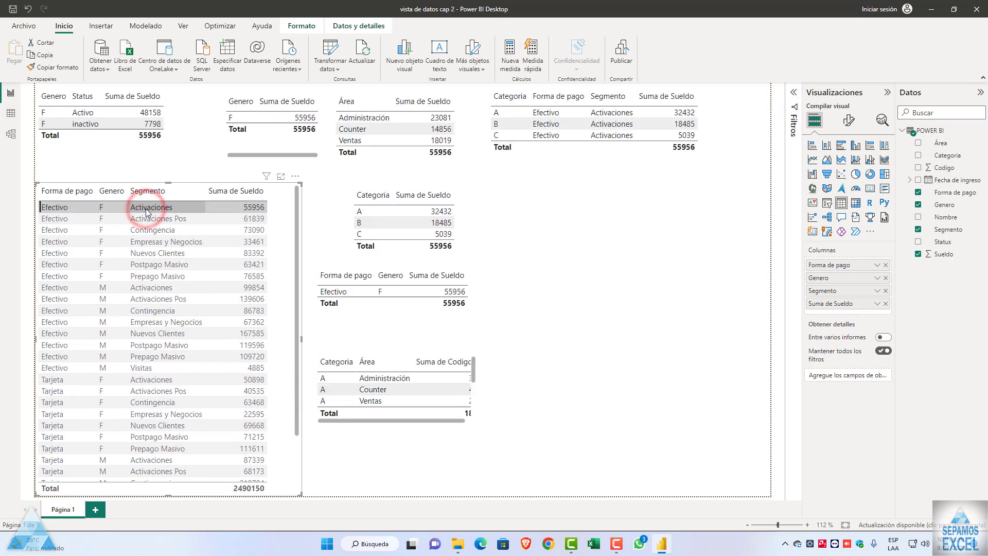
{"action": "left_click", "coordinate": [147, 208]}
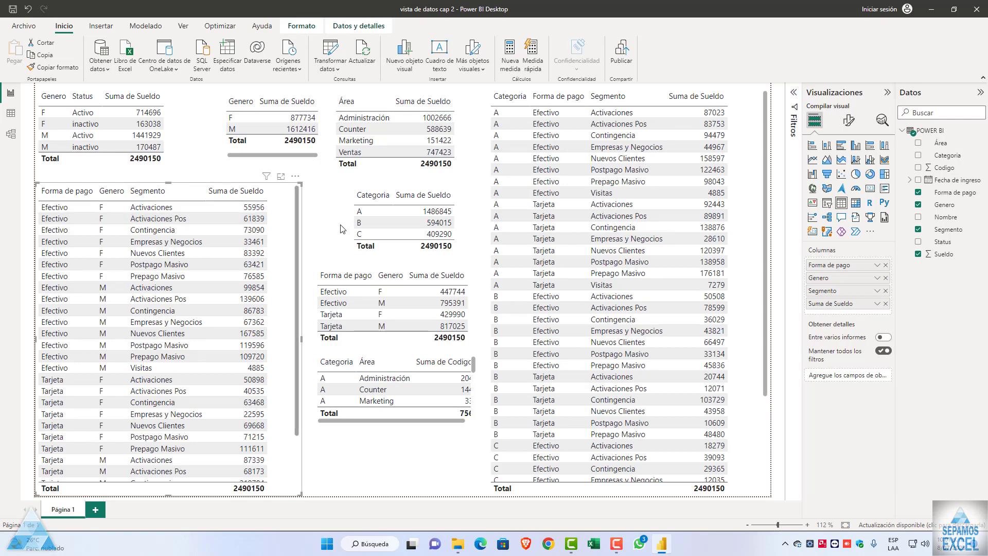
{"action": "mouse_move", "coordinate": [413, 245]}
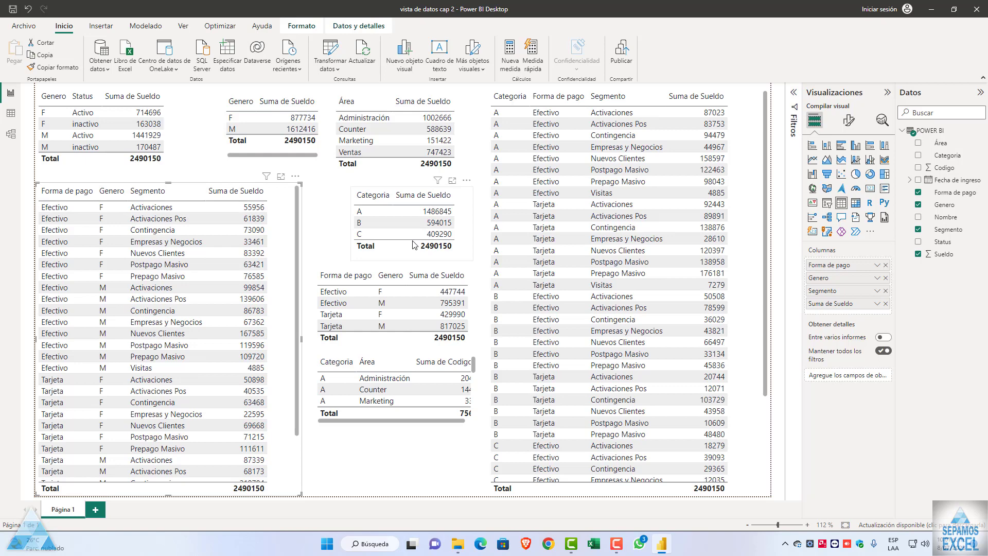
{"action": "mouse_move", "coordinate": [232, 232]}
{"action": "left_click", "coordinate": [189, 123]}
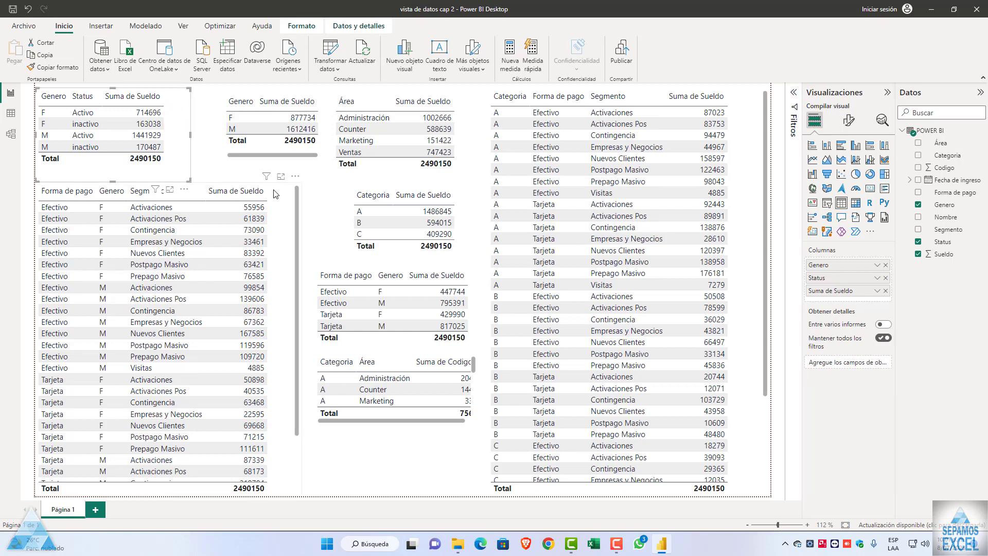
Remove the Forma de pago/Genero/Segmento, Categoria/Suma de Sueldo and large Categoria/Segmento tables
{"action": "left_click", "coordinate": [295, 177]}
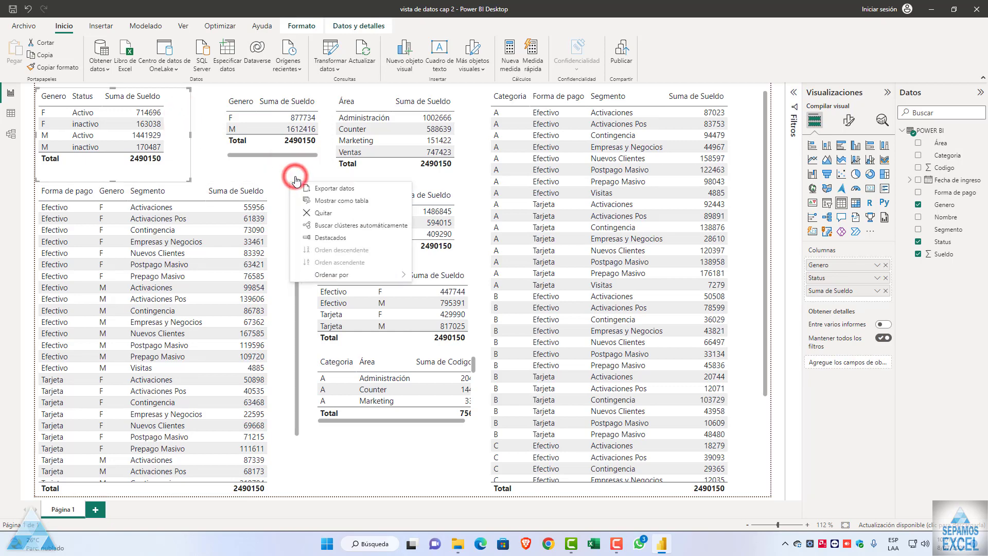
{"action": "left_click", "coordinate": [316, 216]}
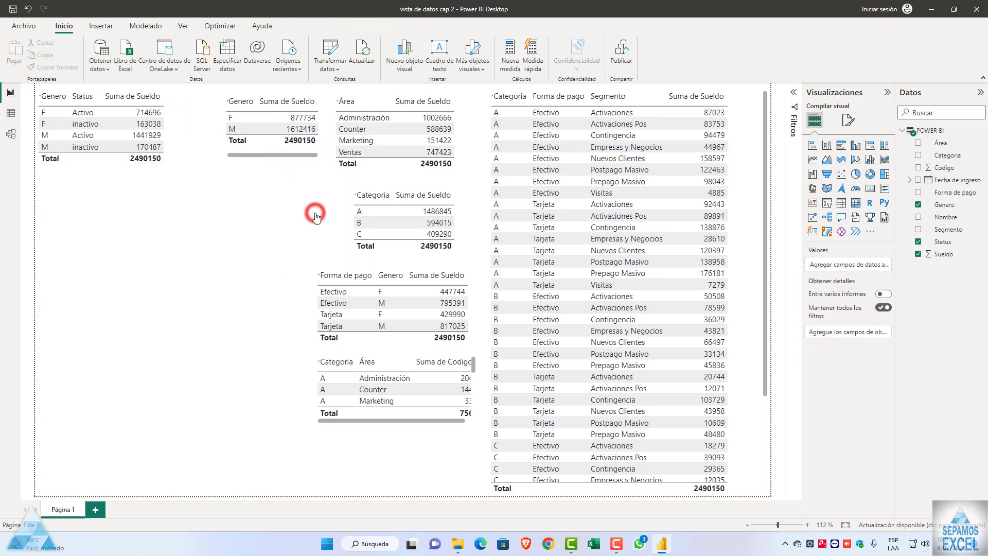
{"action": "left_click", "coordinate": [465, 237]}
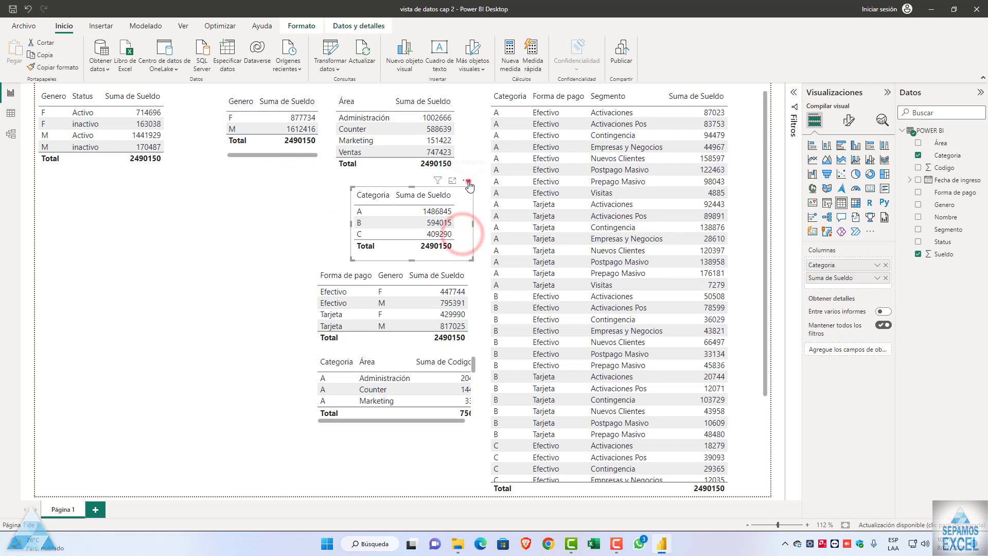
{"action": "left_click", "coordinate": [466, 180]}
{"action": "left_click", "coordinate": [478, 218]}
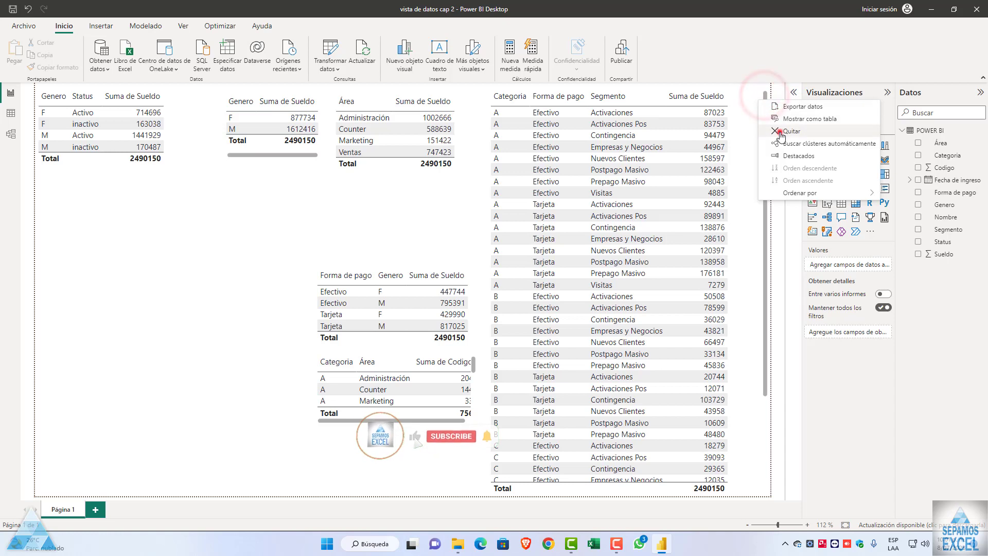
{"action": "left_click", "coordinate": [778, 132]}
Remove the Área table and the Genero/Suma de Sueldo table via Quitar
{"action": "left_click", "coordinate": [464, 121]}
{"action": "left_click", "coordinate": [467, 87]}
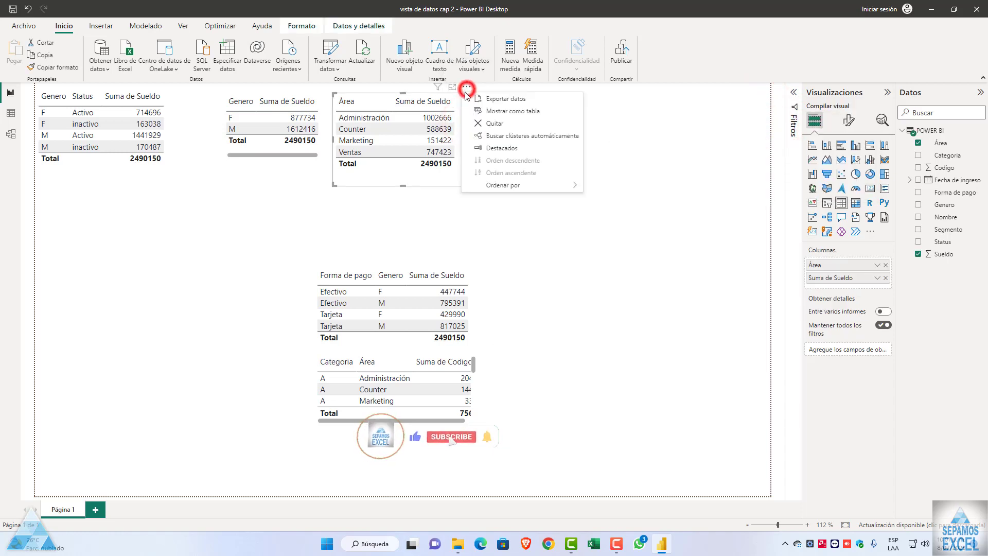
{"action": "left_click", "coordinate": [476, 120]}
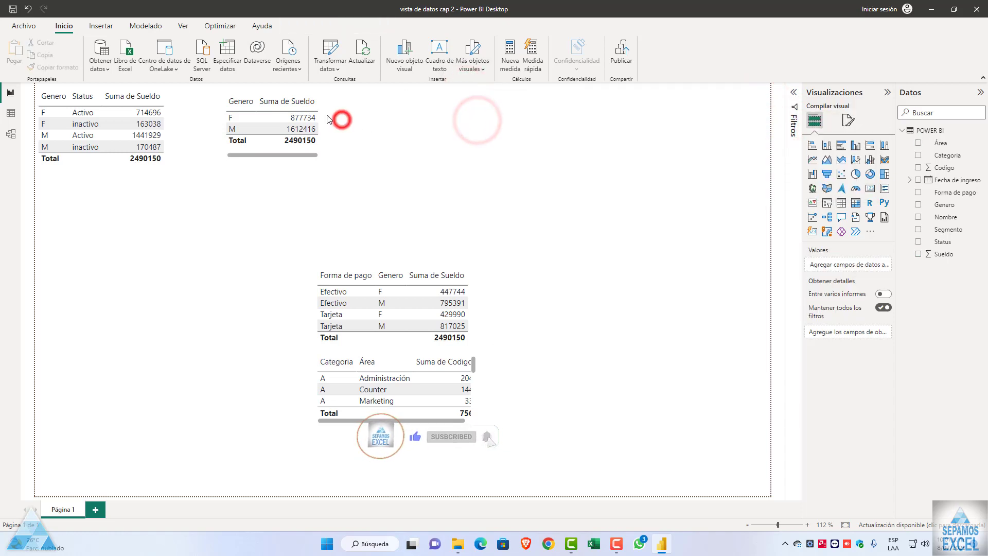
{"action": "left_click", "coordinate": [296, 102]}
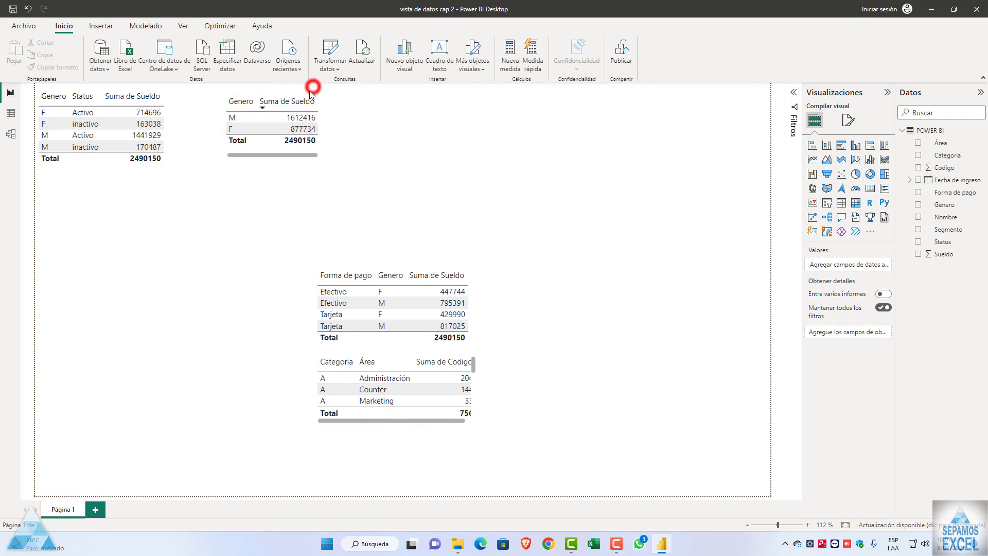
{"action": "left_click", "coordinate": [276, 151]}
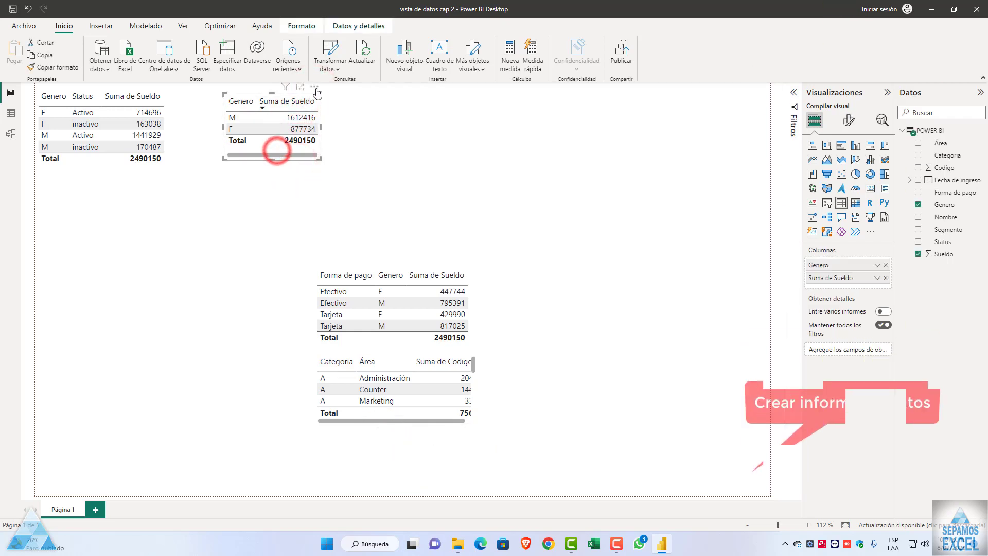
{"action": "left_click", "coordinate": [315, 87]}
{"action": "left_click", "coordinate": [324, 123]}
Remove the last Genero/Status, Forma de pago/Genero and Categoria/Área tables, leaving the page empty
{"action": "left_click", "coordinate": [167, 150]}
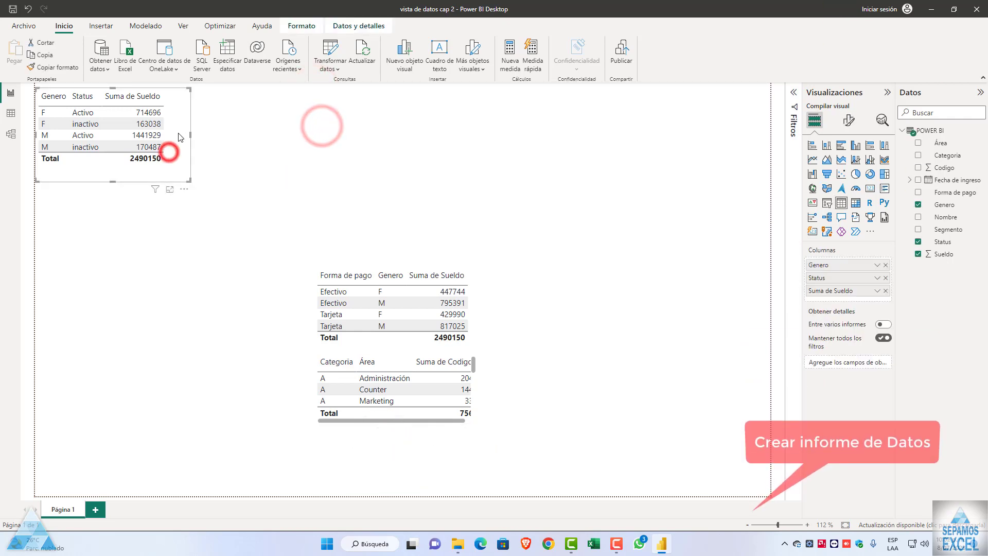
{"action": "left_click", "coordinate": [184, 190]}
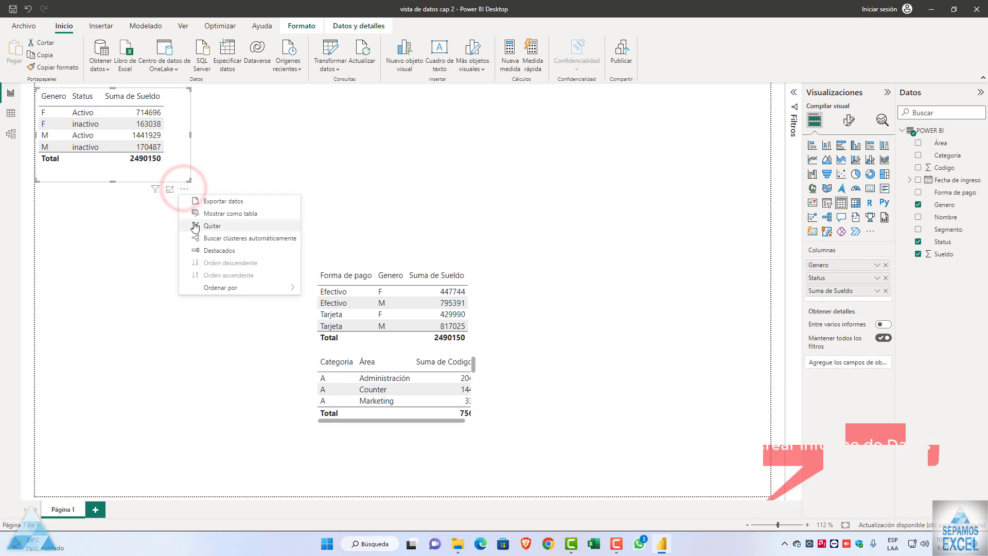
{"action": "left_click", "coordinate": [193, 223]}
{"action": "left_click", "coordinate": [411, 344]}
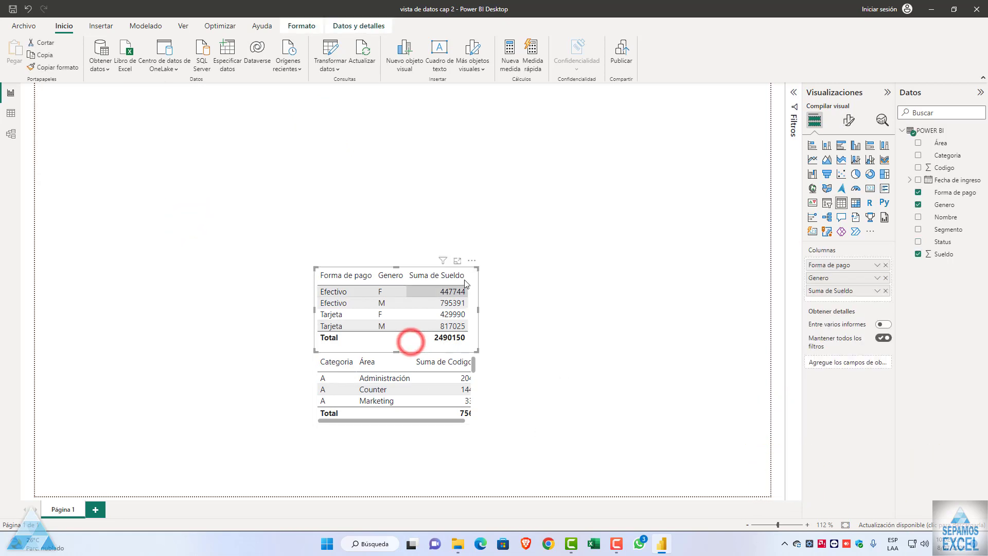
{"action": "left_click", "coordinate": [476, 257]}
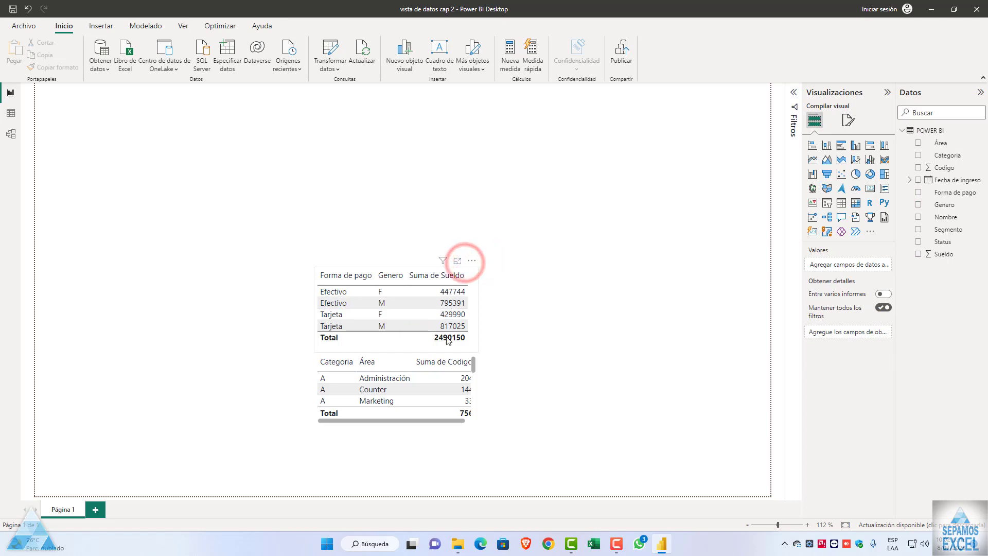
{"action": "left_click", "coordinate": [472, 261]}
{"action": "left_click", "coordinate": [493, 296]}
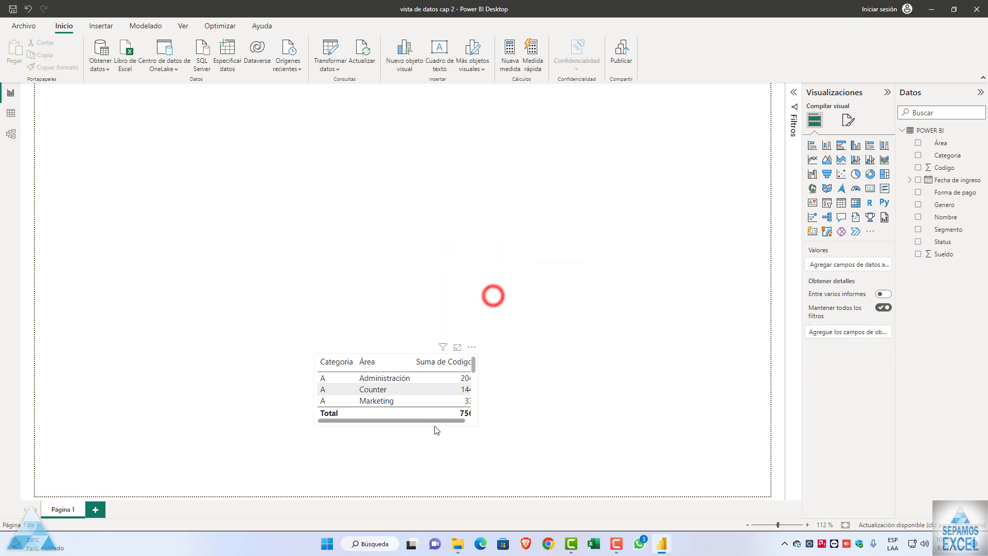
{"action": "left_click", "coordinate": [434, 424]}
{"action": "left_click", "coordinate": [471, 346]}
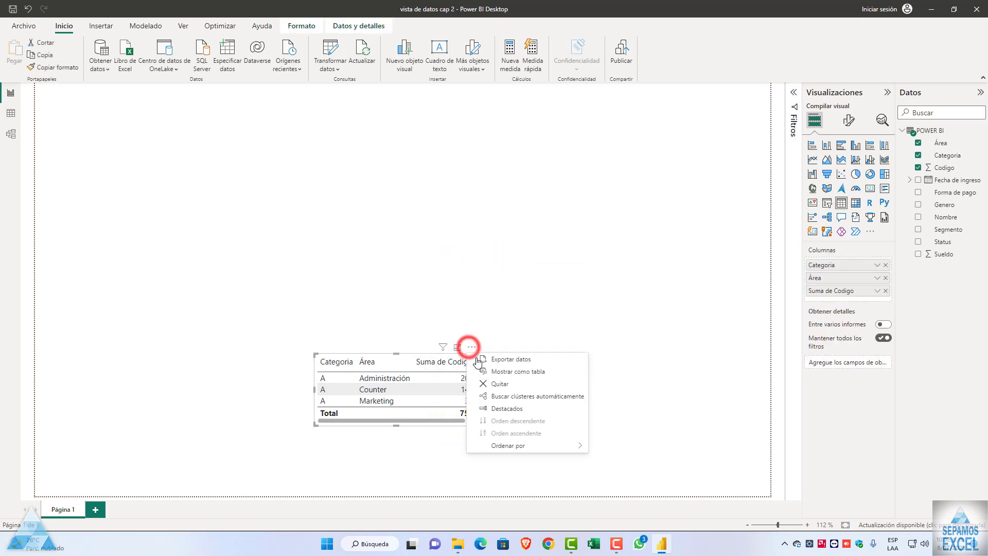
{"action": "left_click", "coordinate": [498, 385]}
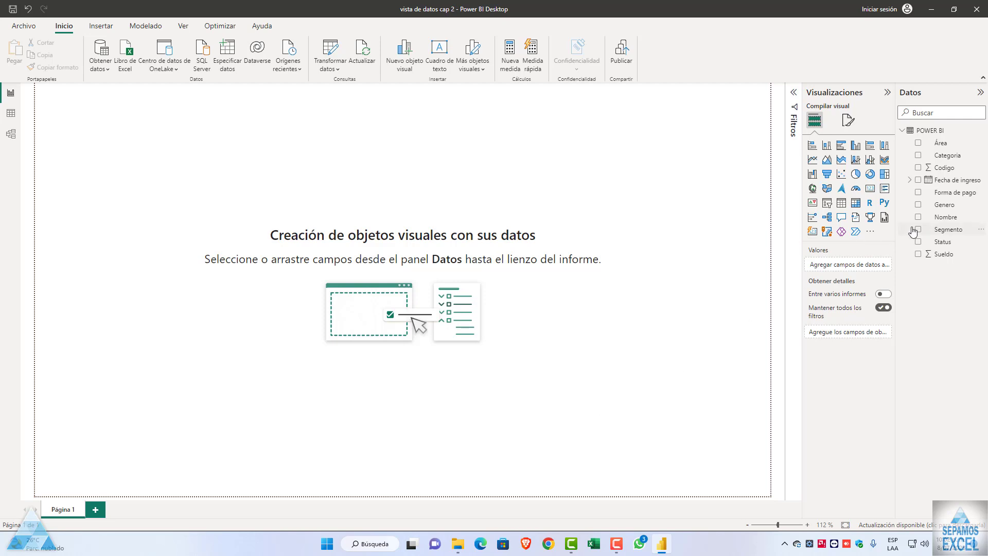
Build a table of Suma de Sueldo by Forma de pago
{"action": "left_click", "coordinate": [918, 192]}
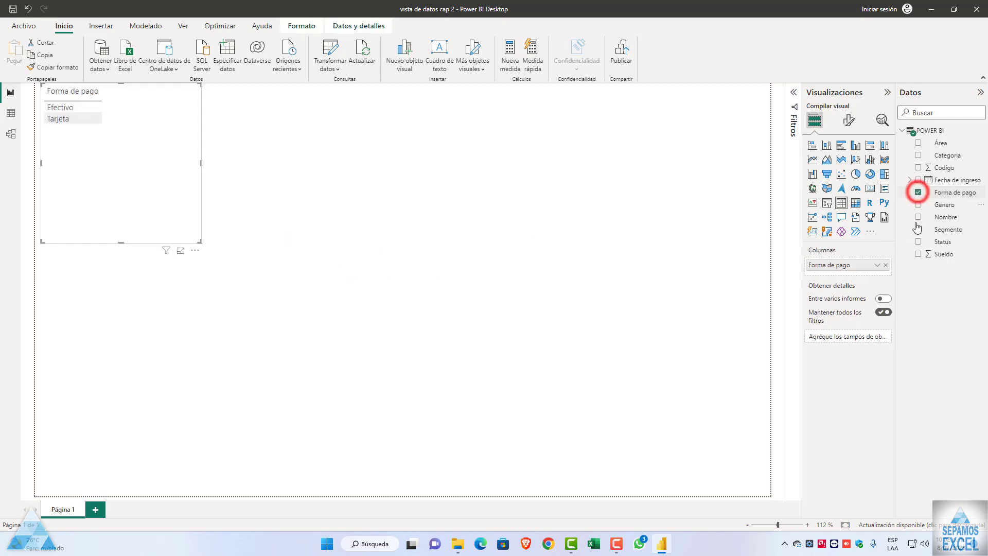
{"action": "left_click", "coordinate": [918, 254]}
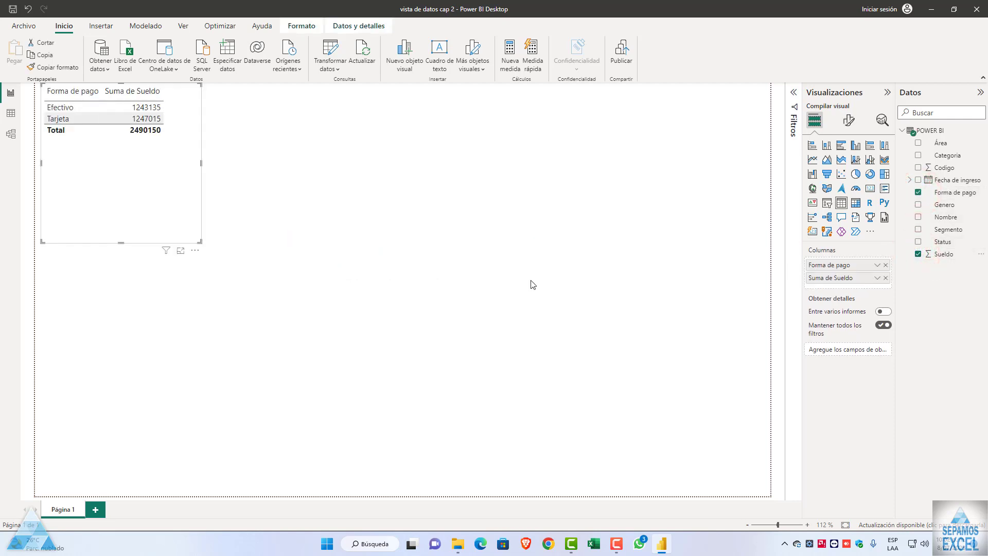
{"action": "left_click", "coordinate": [447, 194]}
Build a second table of Suma de Sueldo by Área and Genero
{"action": "left_click", "coordinate": [918, 143]}
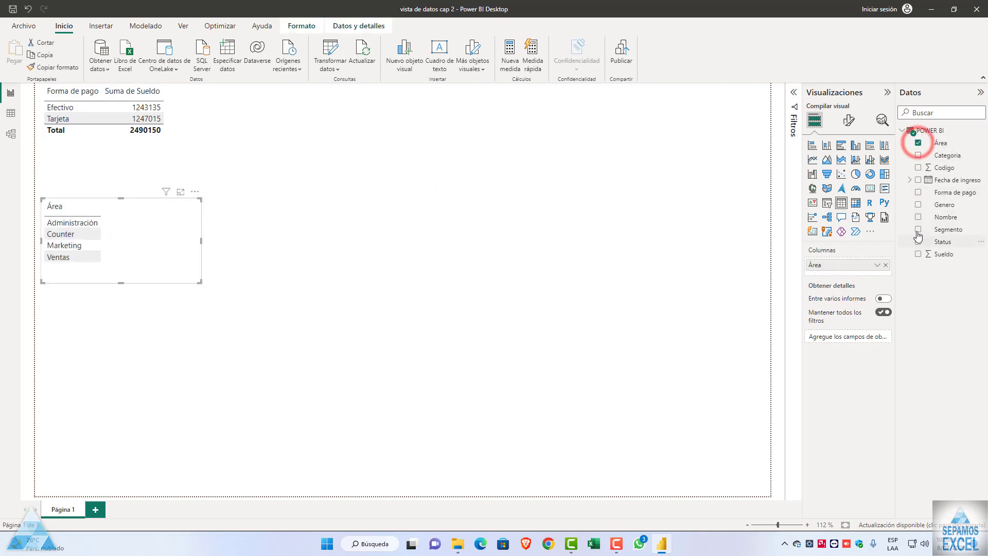
{"action": "left_click", "coordinate": [917, 205]}
{"action": "left_click", "coordinate": [918, 255]}
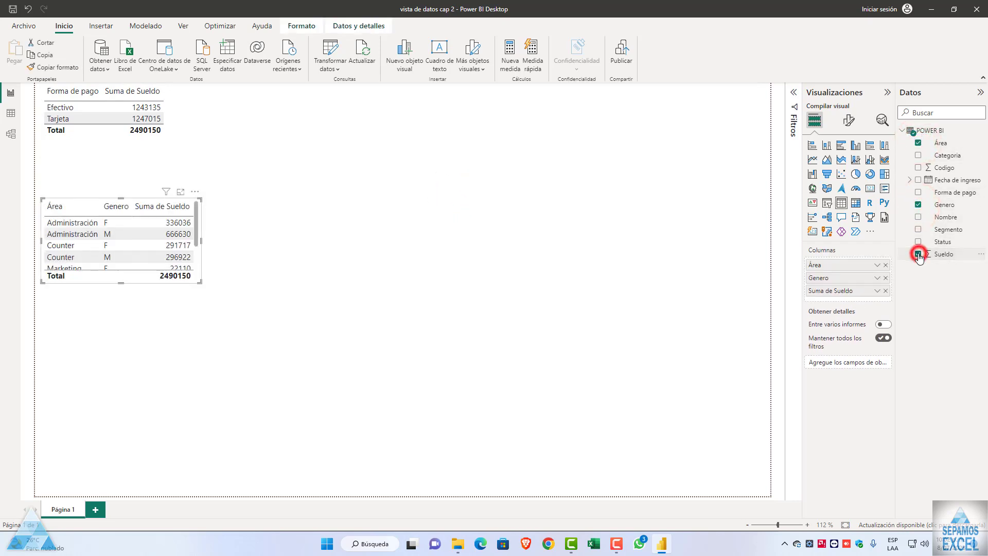
{"action": "left_click", "coordinate": [517, 289]}
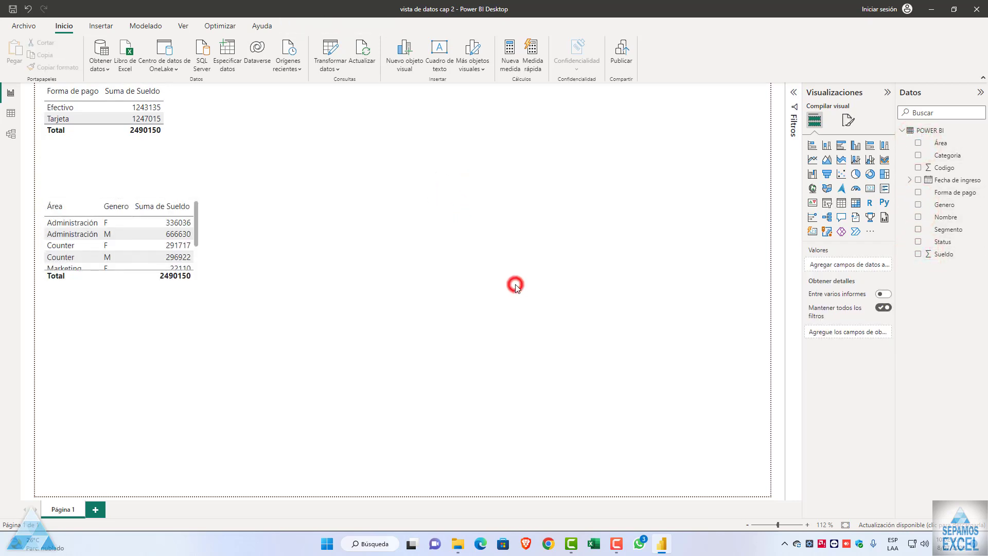
Add a Segmento/Genero Suma de Sueldo table beside Forma de pago and enlarge it
{"action": "left_click", "coordinate": [917, 229]}
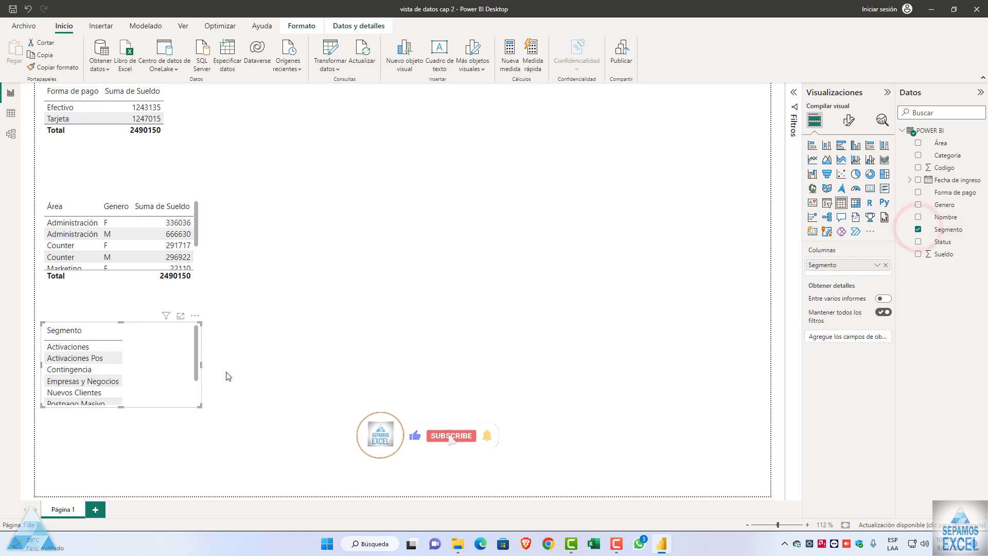
{"action": "left_click", "coordinate": [112, 331]}
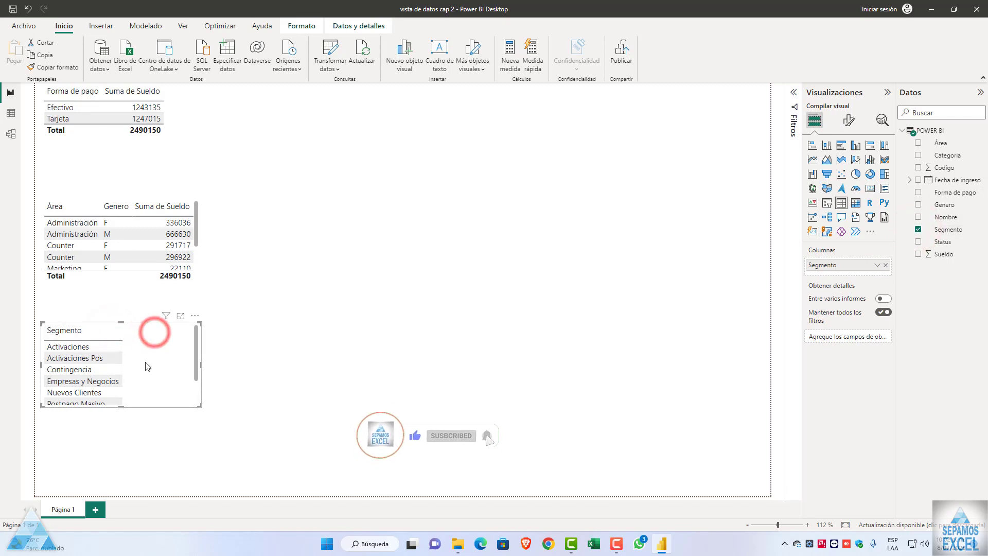
{"action": "mouse_move", "coordinate": [122, 409]}
{"action": "left_mouse_down"}
{"action": "mouse_move", "coordinate": [323, 189]}
{"action": "mouse_move", "coordinate": [322, 226]}
{"action": "left_mouse_up"}
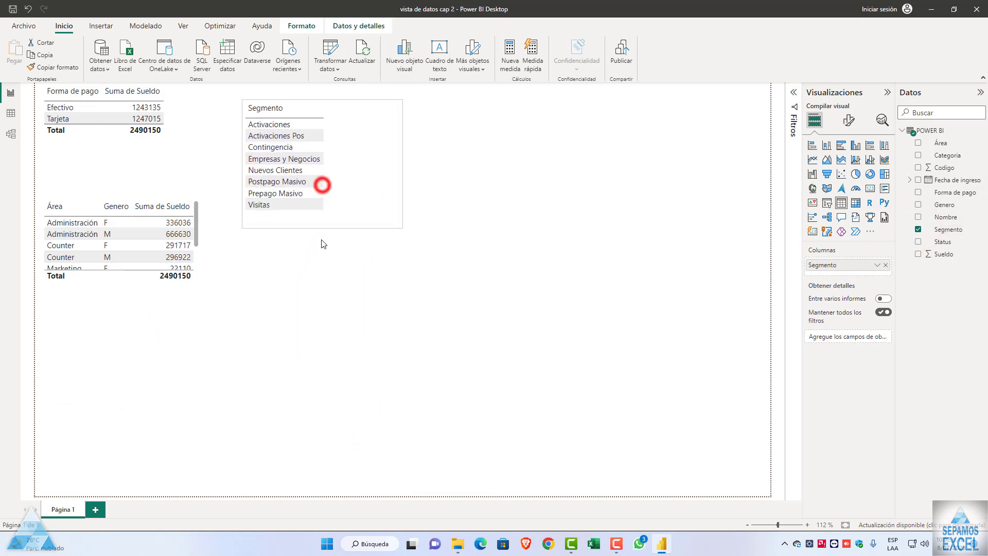
{"action": "left_click", "coordinate": [918, 204]}
{"action": "left_click", "coordinate": [918, 254]}
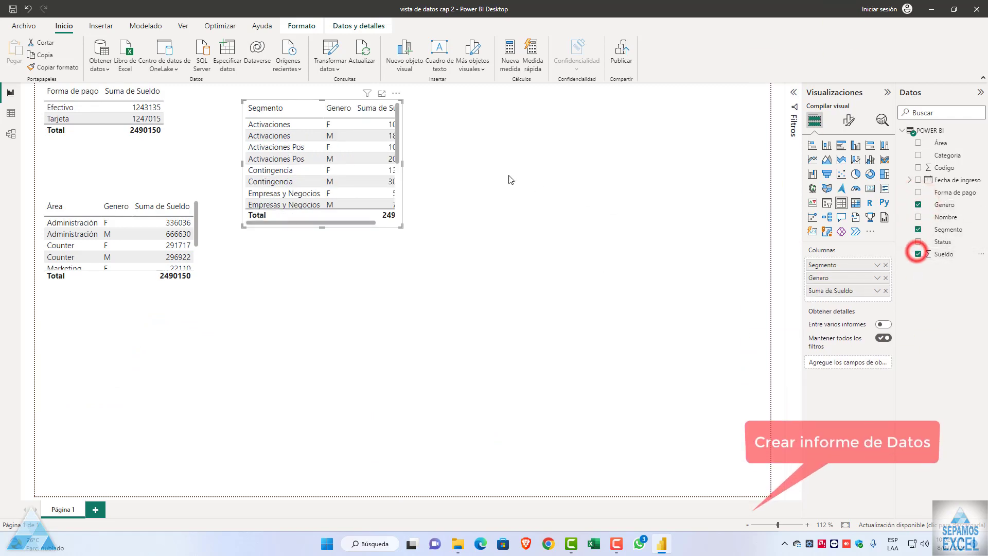
{"action": "left_click_drag", "start_coordinate": [403, 163], "coordinate": [451, 163]}
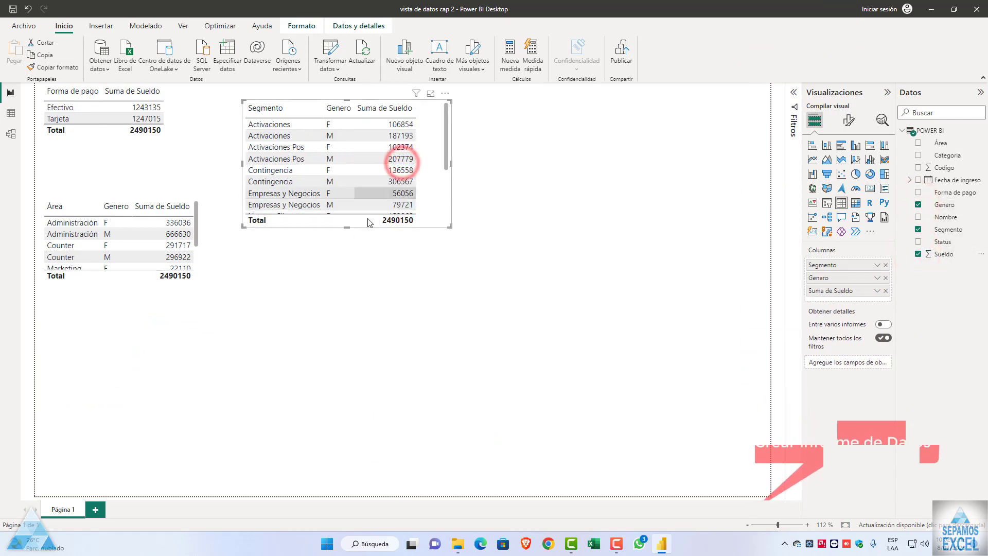
{"action": "left_click_drag", "start_coordinate": [349, 227], "coordinate": [356, 364]}
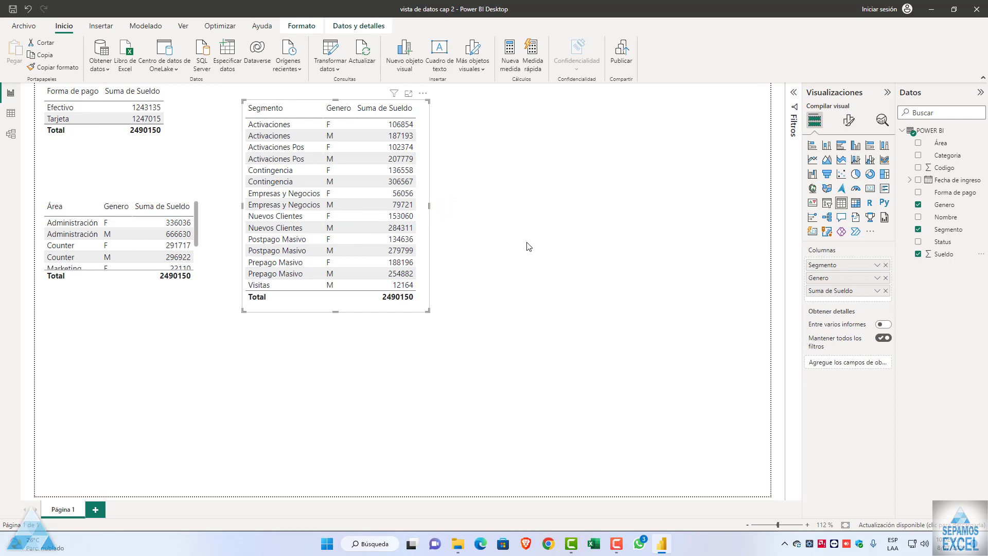
Cross-filter via Segmento rows Nuevos Clientes F, Activaciones Pos M, Postpago Masivo F, finally Contingencia M
{"action": "left_click", "coordinate": [316, 216]}
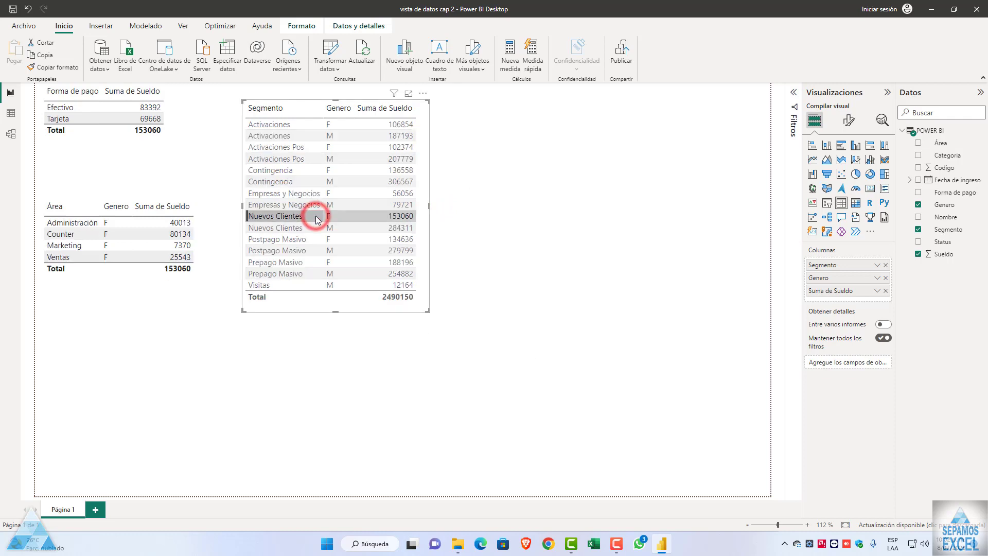
{"action": "left_click", "coordinate": [312, 216]}
{"action": "left_click", "coordinate": [290, 159]}
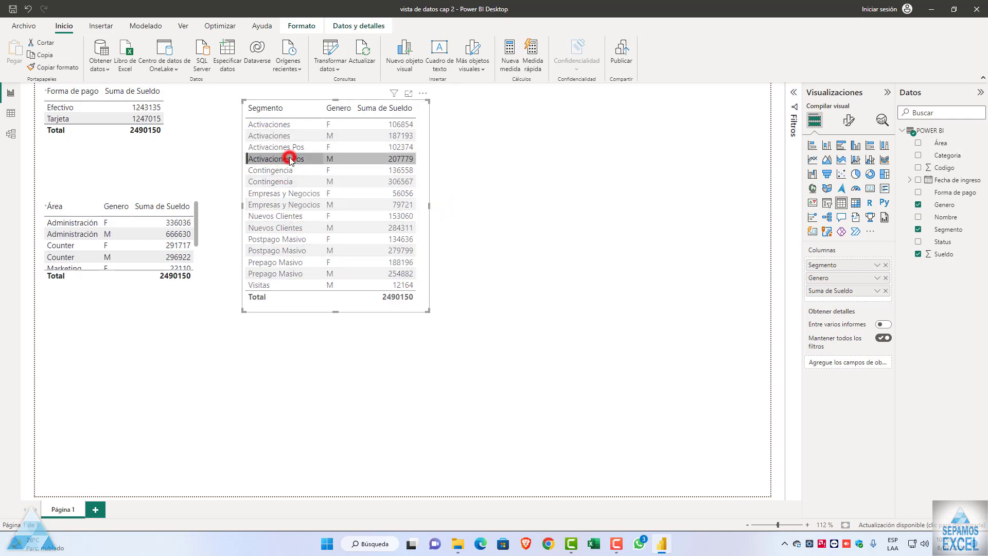
{"action": "left_click", "coordinate": [278, 125]}
{"action": "left_click", "coordinate": [281, 239]}
{"action": "left_click", "coordinate": [275, 280]}
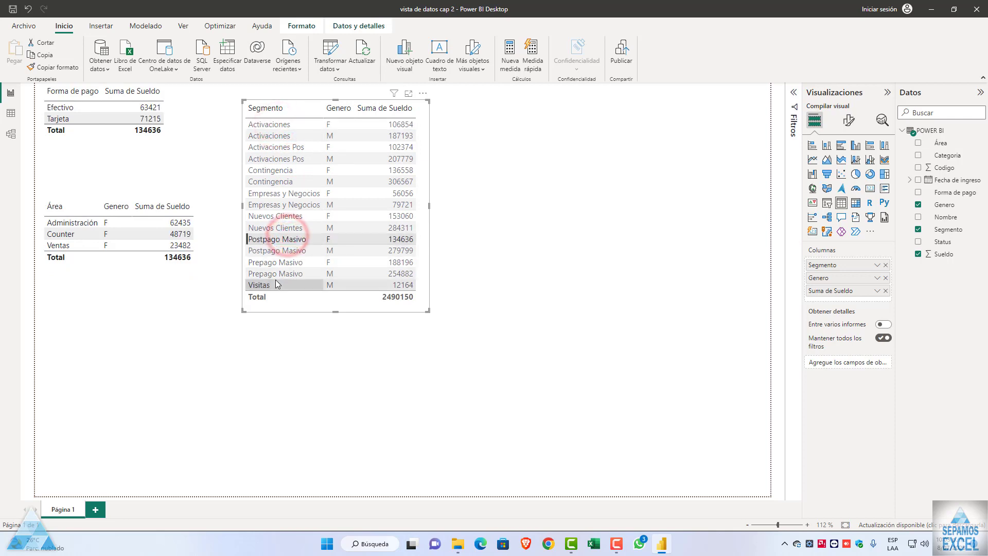
{"action": "left_click", "coordinate": [364, 187]}
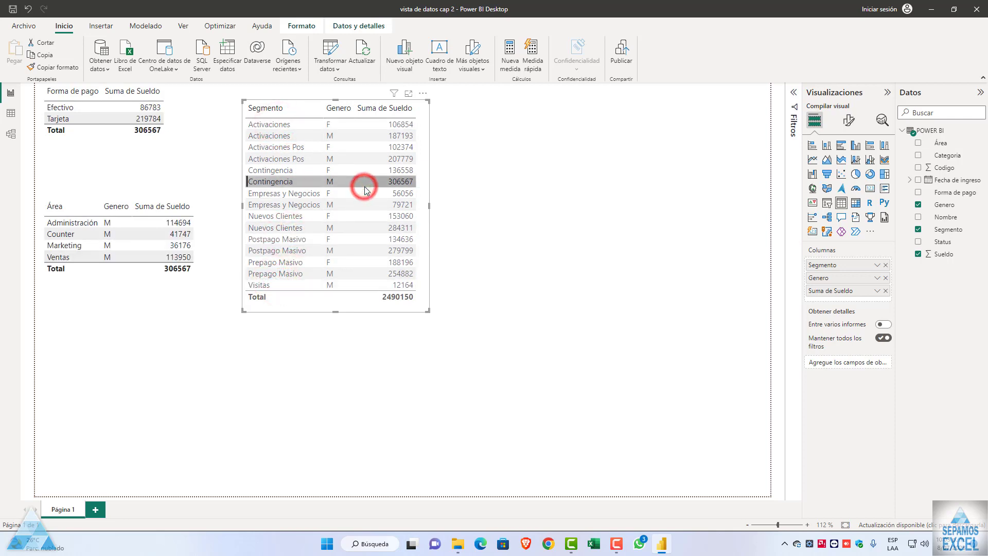